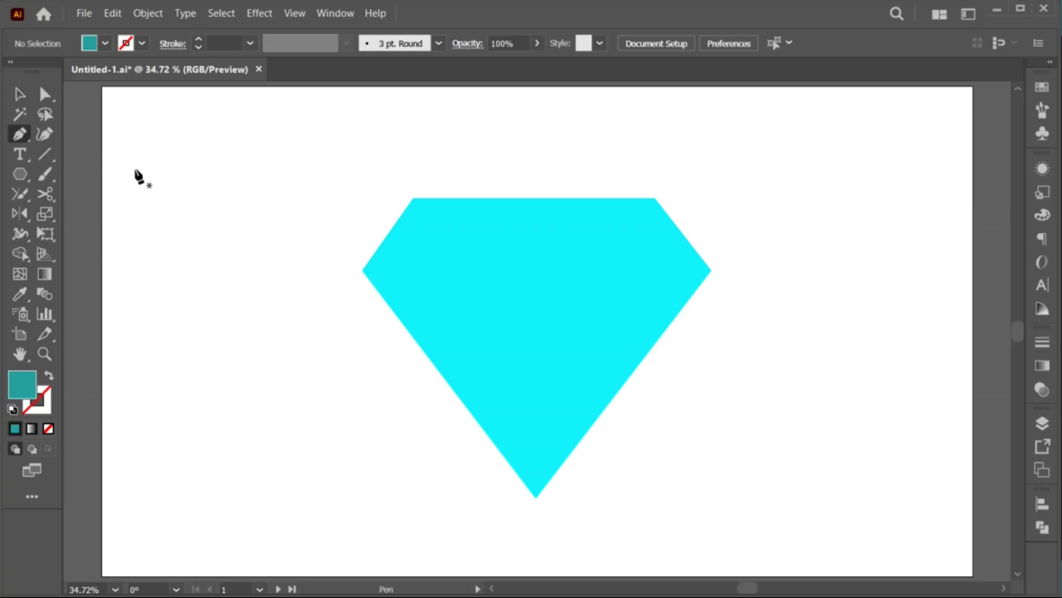
# - Draw the first triangular facet at the diamond's top-left corner, filled #239690
pyautogui.click(362, 270)
pyautogui.click(414, 198)
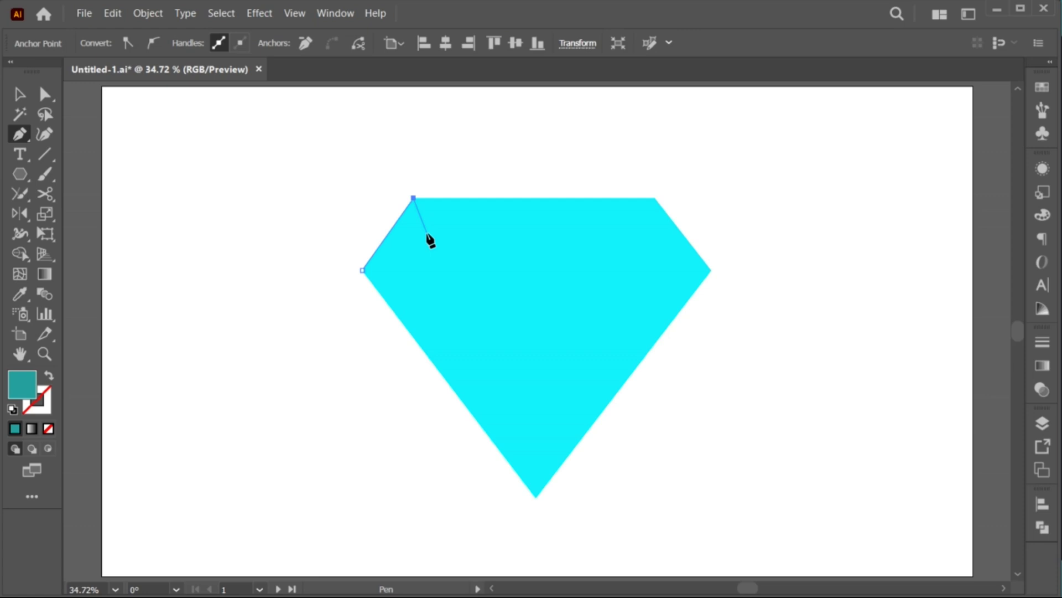
pyautogui.click(427, 235)
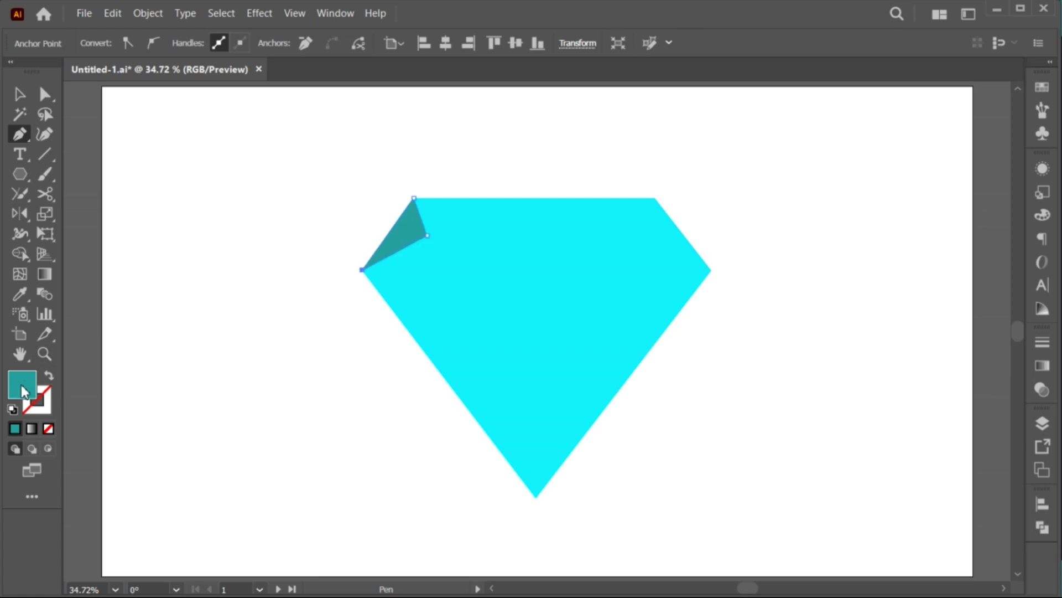
pyautogui.doubleClick(22, 391)
pyautogui.write('239690')
pyautogui.click(1026, 142)
pyautogui.press('v')
pyautogui.click(344, 330)
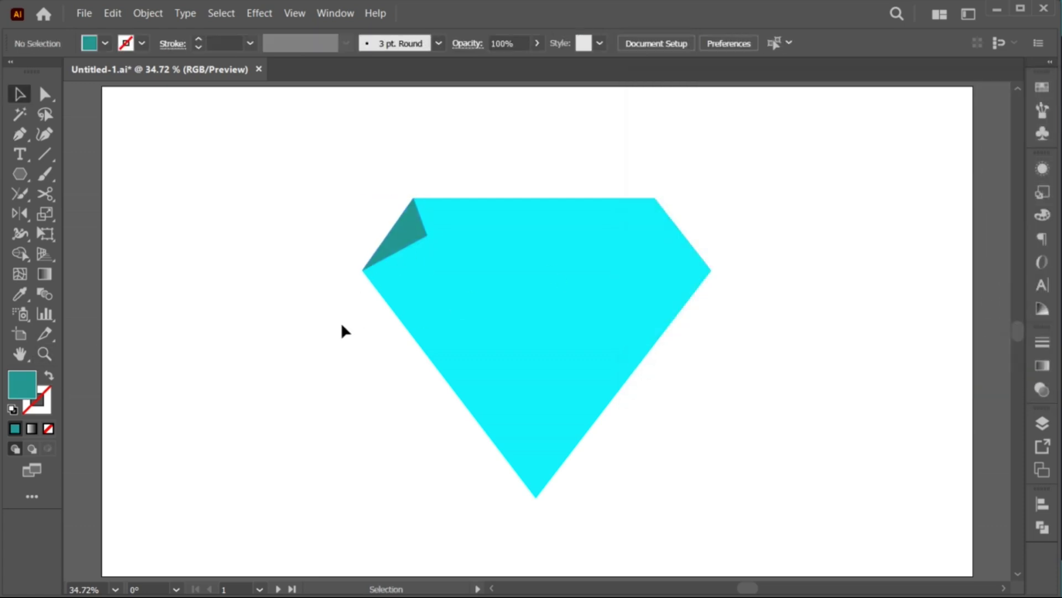
pyautogui.press('p')
# - Draw a second adjoining triangle filled with a lighter teal
pyautogui.click(426, 234)
pyautogui.click(414, 198)
pyautogui.click(460, 213)
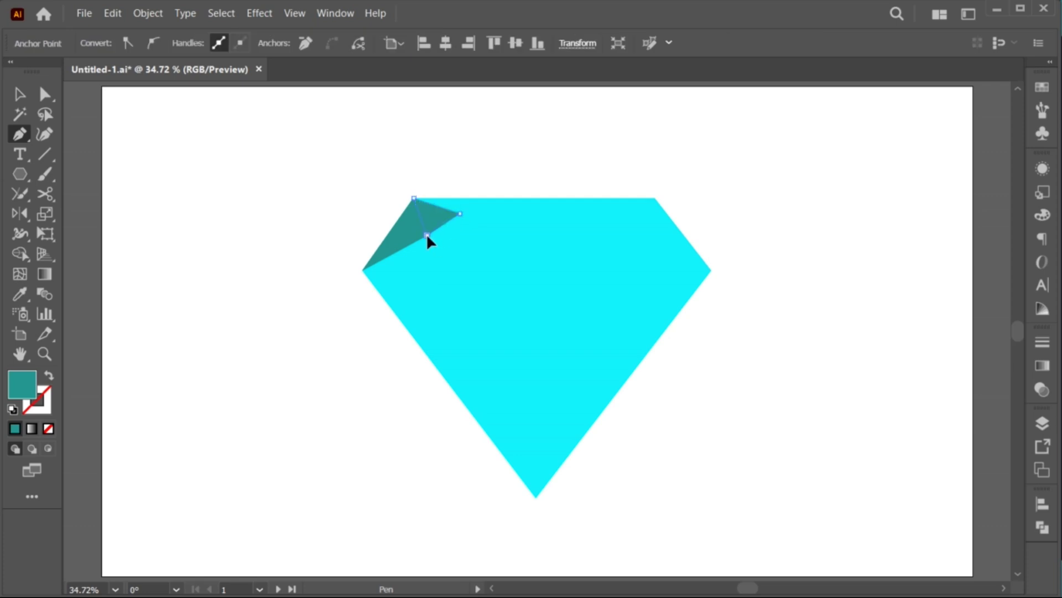
pyautogui.doubleClick(22, 391)
pyautogui.click(815, 161)
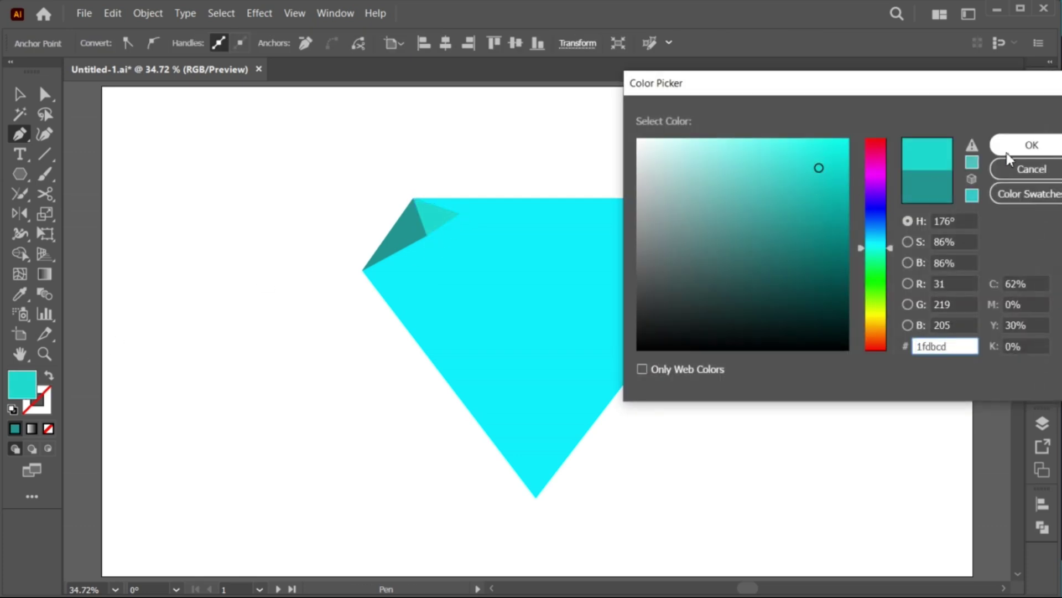
pyautogui.click(1029, 143)
pyautogui.press('v')
pyautogui.click(382, 324)
pyautogui.press('p')
# - Draw a third triangle with its fill shade shifted toward blue
pyautogui.click(427, 235)
pyautogui.click(427, 283)
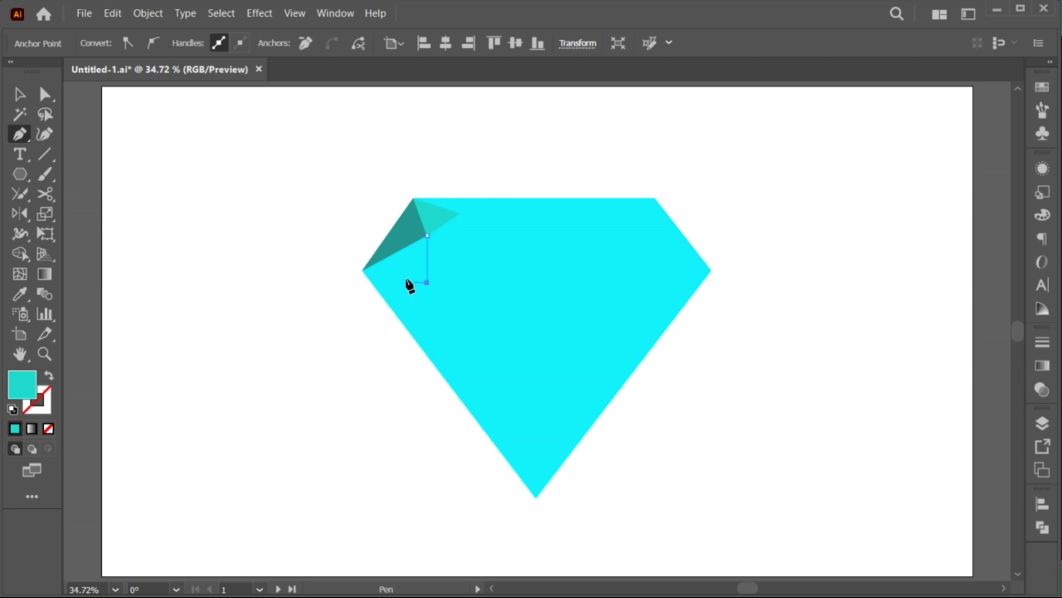
pyautogui.click(363, 270)
pyautogui.doubleClick(22, 385)
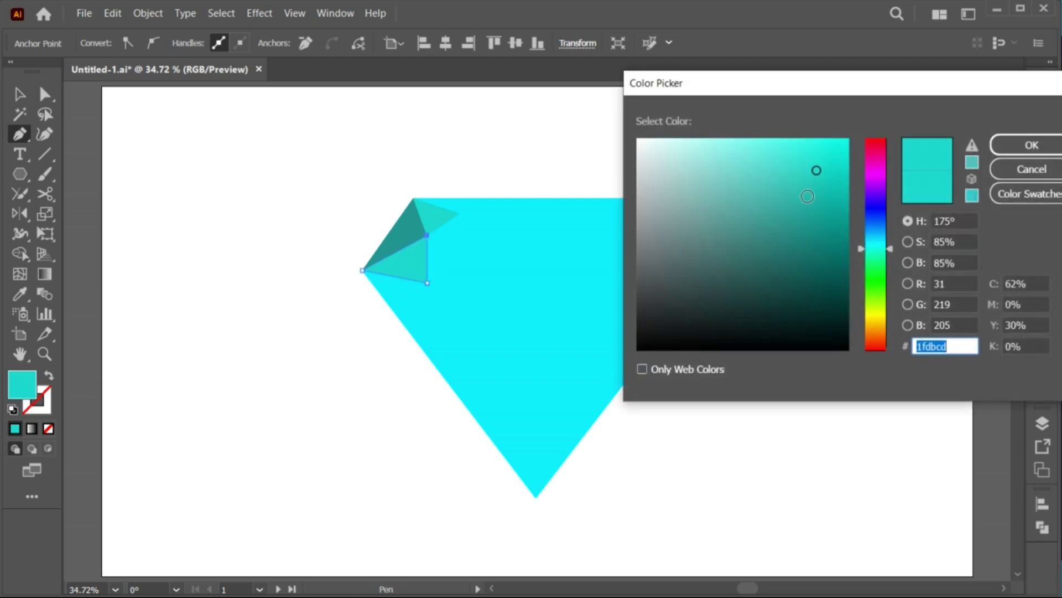
pyautogui.click(806, 198)
pyautogui.moveTo(857, 237); pyautogui.dragTo(861, 237)
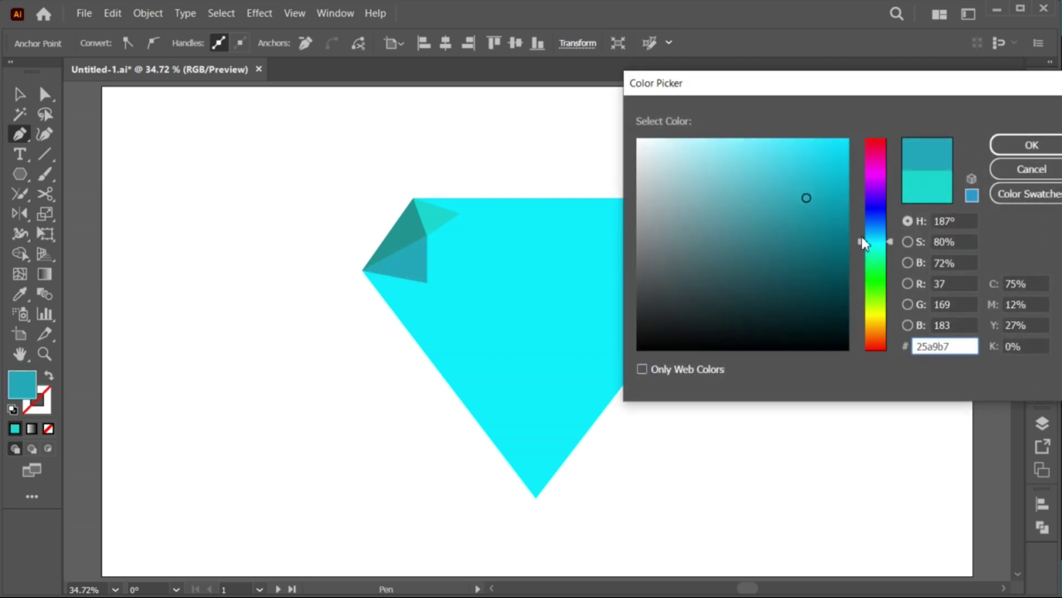
pyautogui.press('Return')
pyautogui.press('v')
pyautogui.press('p')
# - Draw a fourth triangle filled with a darker teal
pyautogui.click(427, 283)
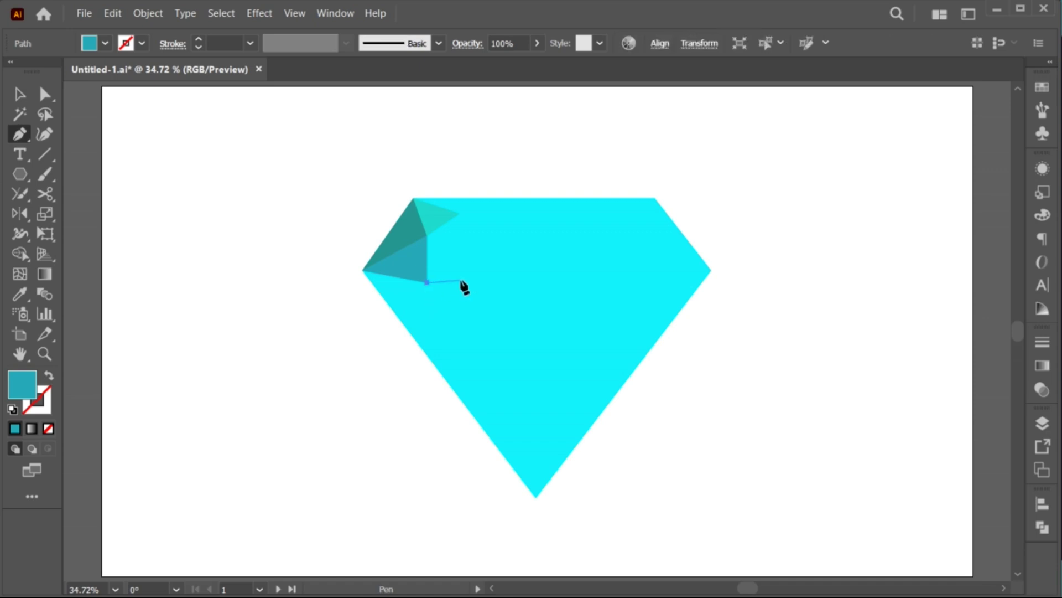
pyautogui.click(462, 280)
pyautogui.click(427, 235)
pyautogui.doubleClick(21, 394)
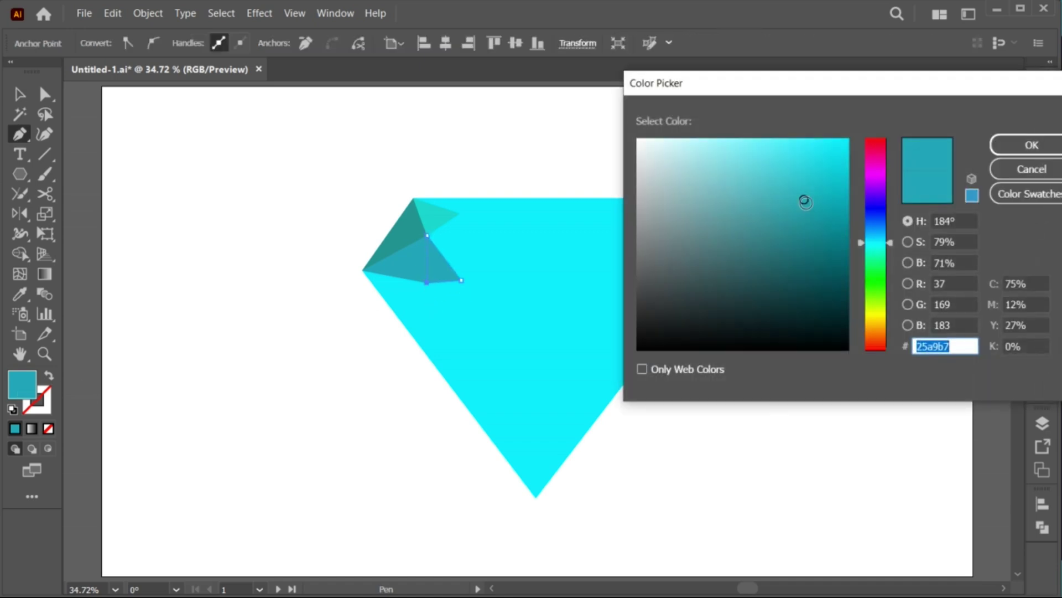
pyautogui.moveTo(803, 200); pyautogui.dragTo(802, 221)
pyautogui.click(1027, 145)
pyautogui.press('v')
pyautogui.press('p')
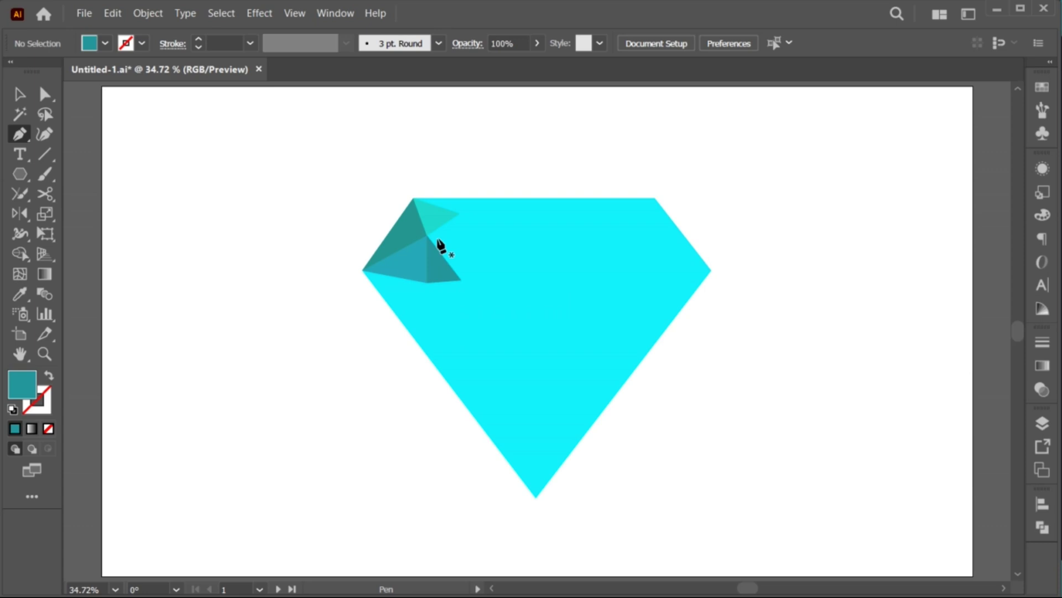
# - Draw a fifth facet filled with a lighter teal
pyautogui.click(460, 214)
pyautogui.click(461, 280)
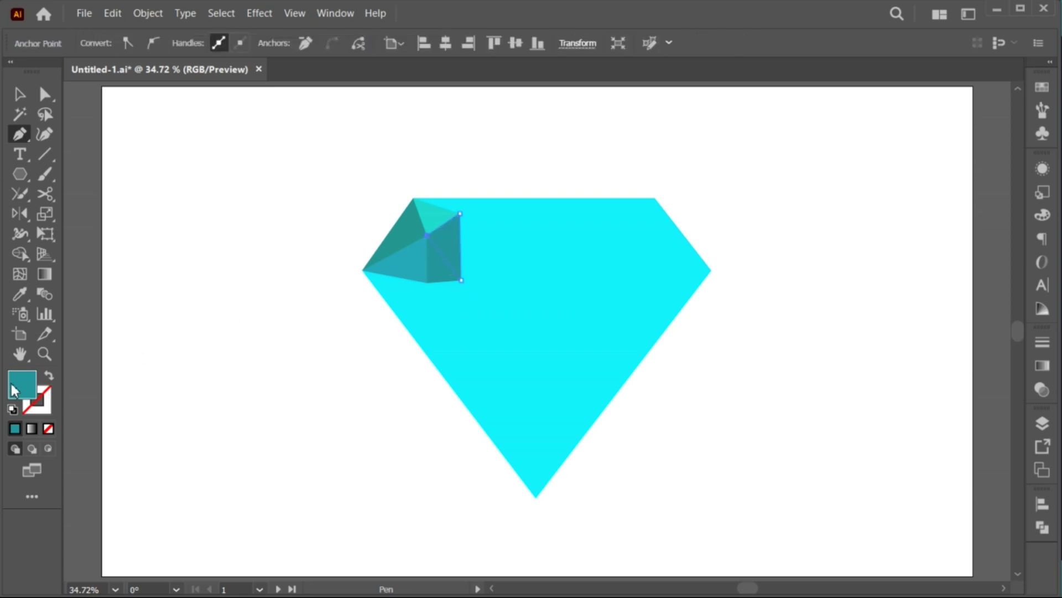
pyautogui.doubleClick(14, 390)
pyautogui.moveTo(799, 221)
pyautogui.mouseDown()
pyautogui.moveTo(821, 175)
pyautogui.moveTo(830, 183)
pyautogui.mouseUp()
pyautogui.click(1033, 142)
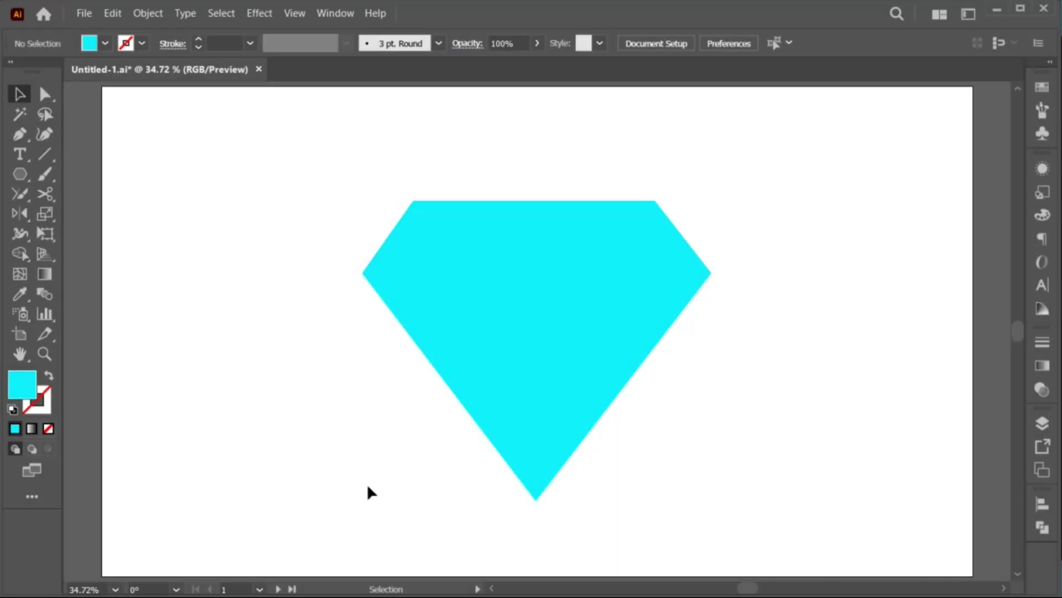
# - Run the Triangulator script on the cyan diamond with point density 150
pyautogui.click(457, 340)
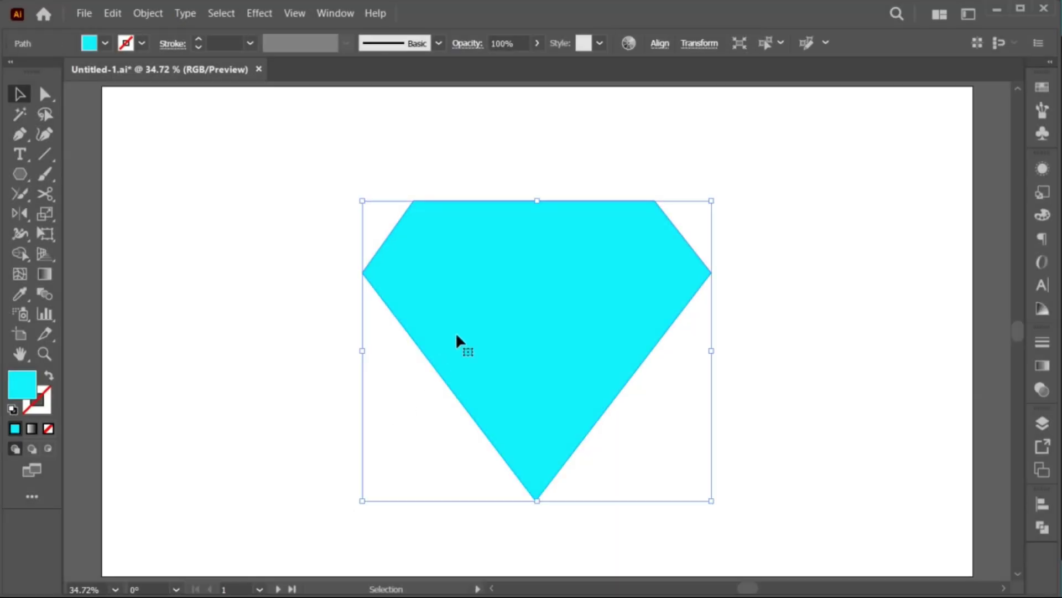
pyautogui.click(89, 18)
pyautogui.moveTo(191, 380)
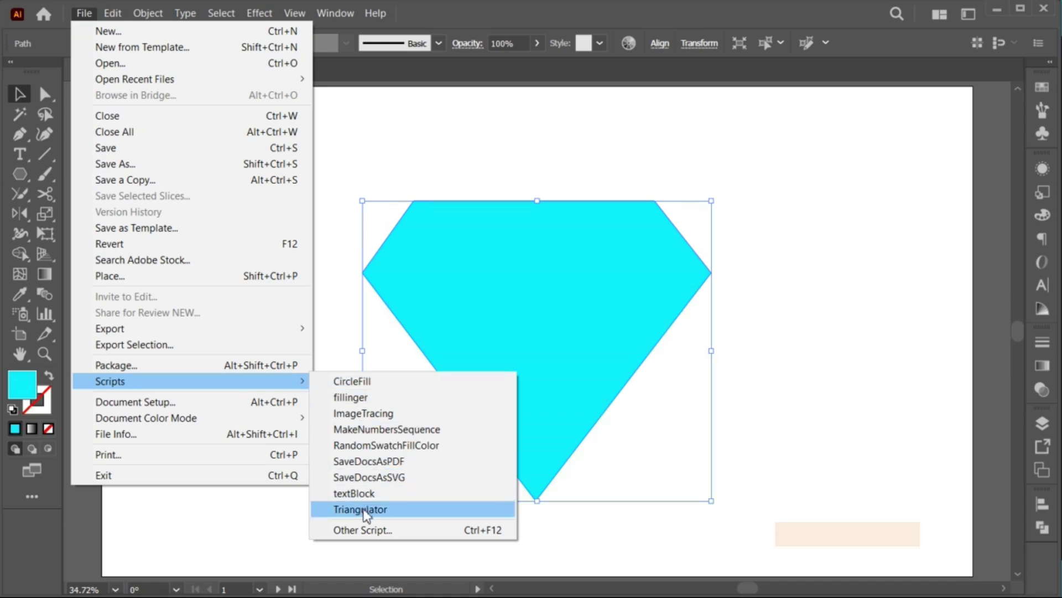
pyautogui.click(396, 510)
pyautogui.write('150')
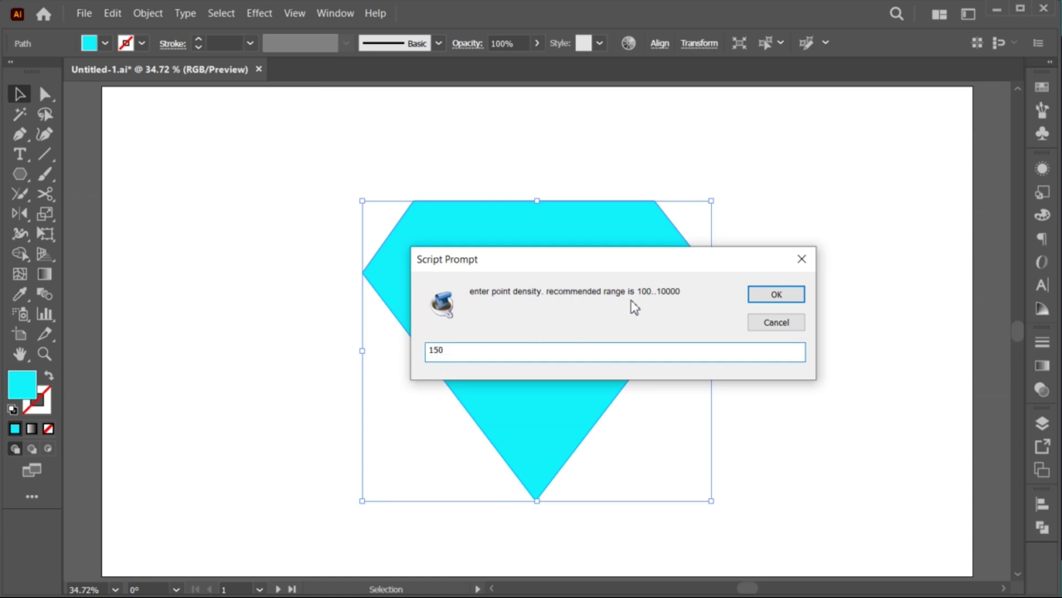
pyautogui.click(774, 294)
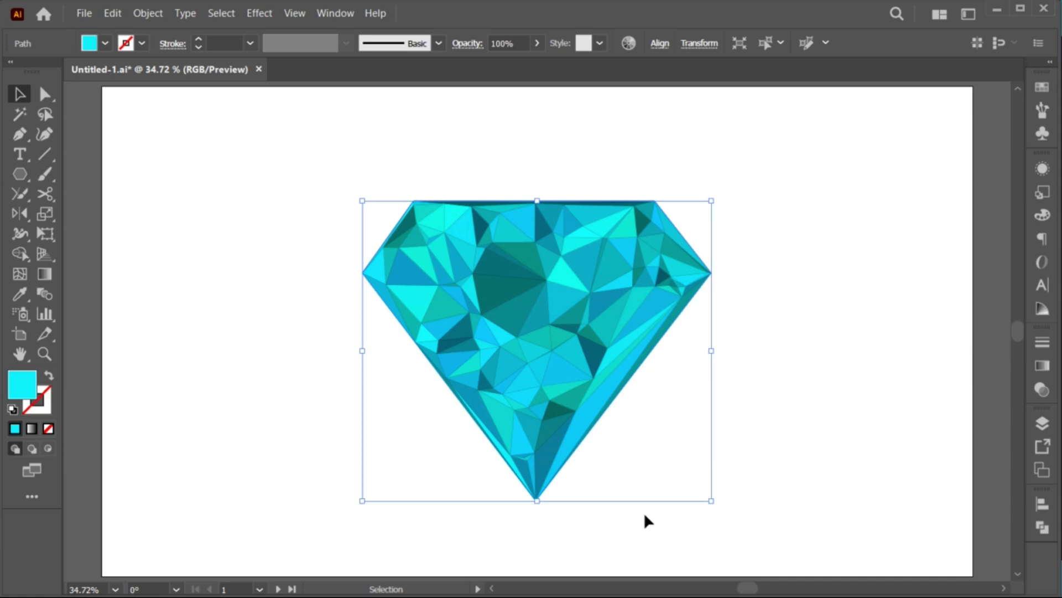
# - Pull a few triangles out of the low-poly diamond, then undo the moves
pyautogui.click(628, 526)
pyautogui.click(531, 360)
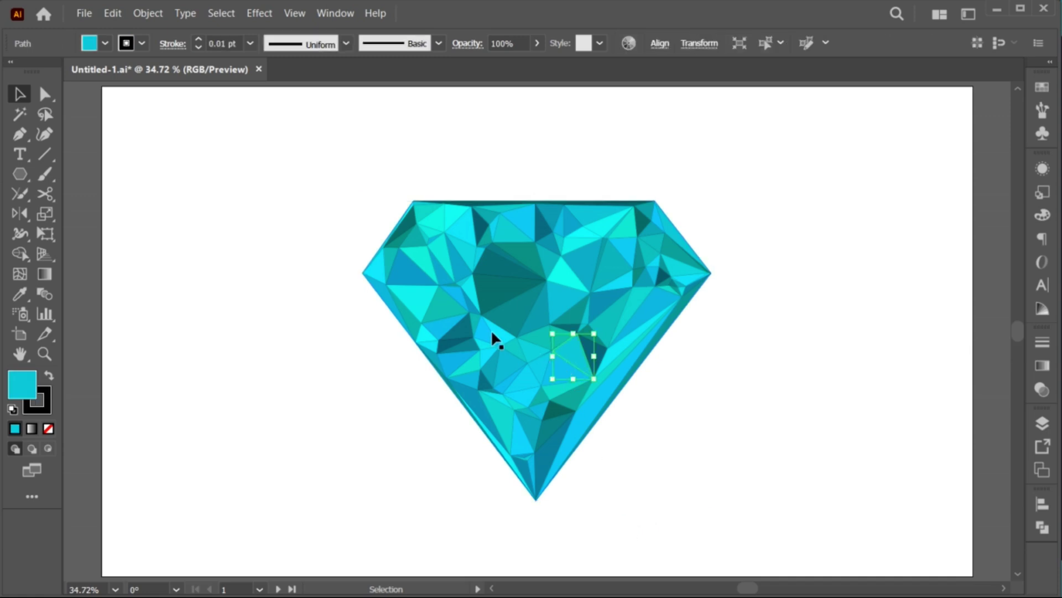
pyautogui.click(498, 260)
pyautogui.click(420, 266)
pyautogui.moveTo(445, 332); pyautogui.dragTo(641, 448)
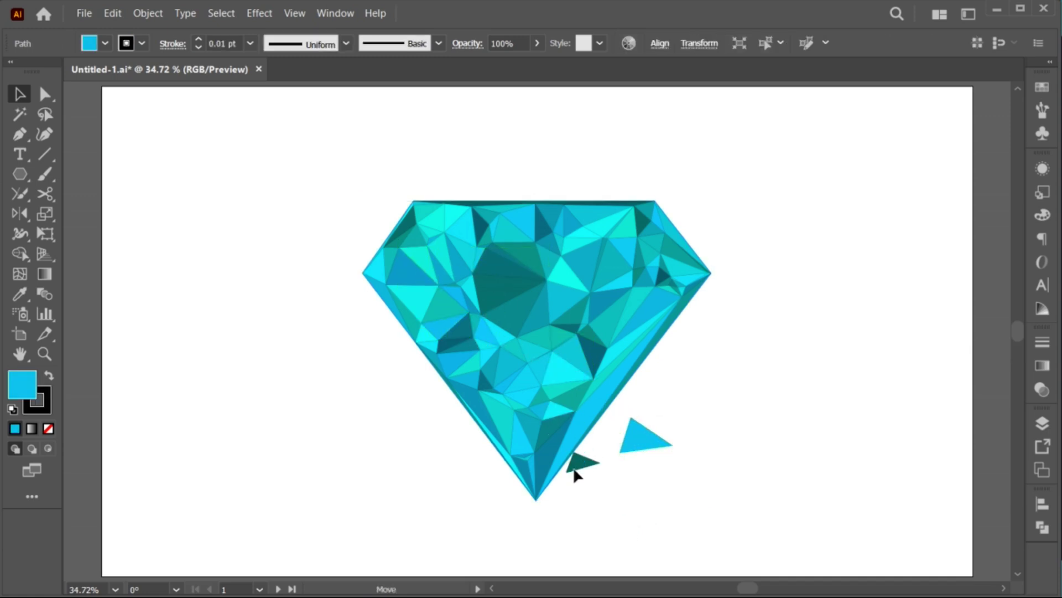
pyautogui.moveTo(554, 412); pyautogui.dragTo(588, 487)
pyautogui.moveTo(664, 276); pyautogui.dragTo(703, 318)
pyautogui.click(642, 314)
pyautogui.hotkey('ctrl', 'z')
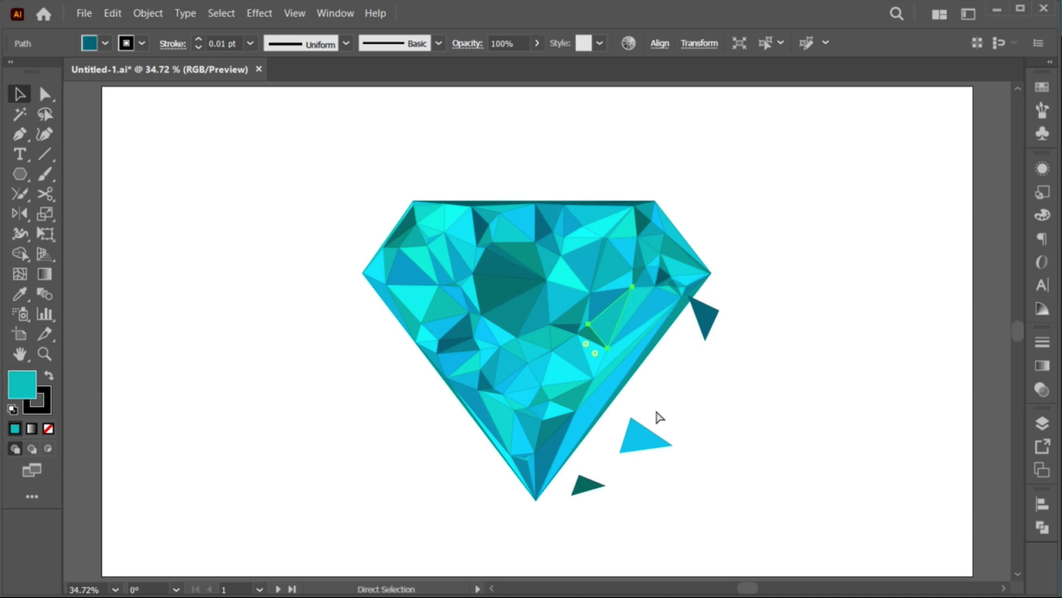
pyautogui.hotkey('ctrl', 'z')
pyautogui.hotkey('ctrl', 'z')
pyautogui.hotkey('ctrl', 'z')
pyautogui.click(629, 487)
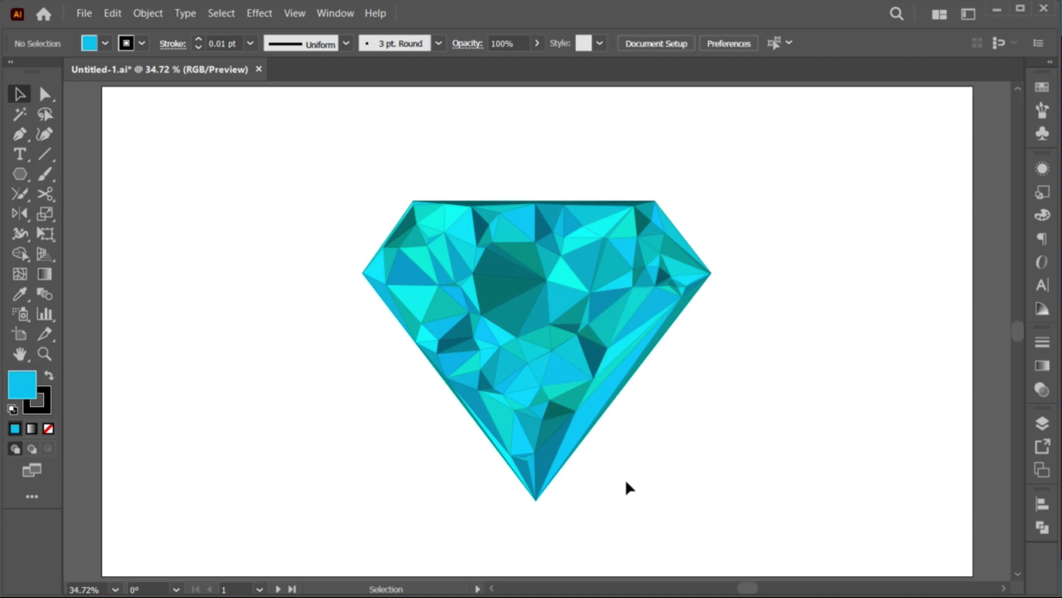
# - Select the whole diamond and rotate its colours to yellow with Recolor Artwork
pyautogui.moveTo(371, 181); pyautogui.dragTo(714, 513)
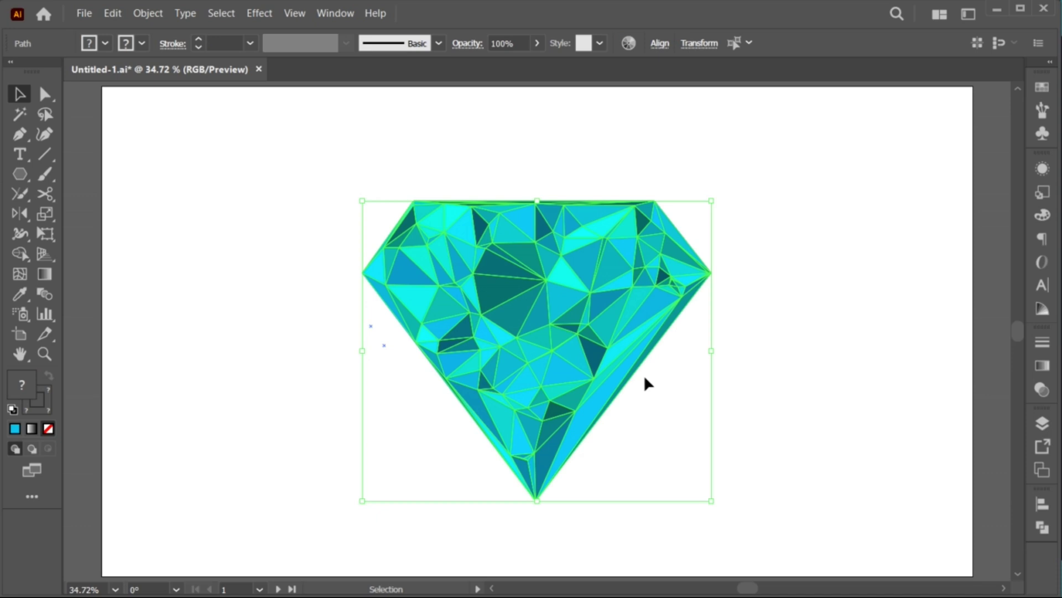
pyautogui.click(628, 42)
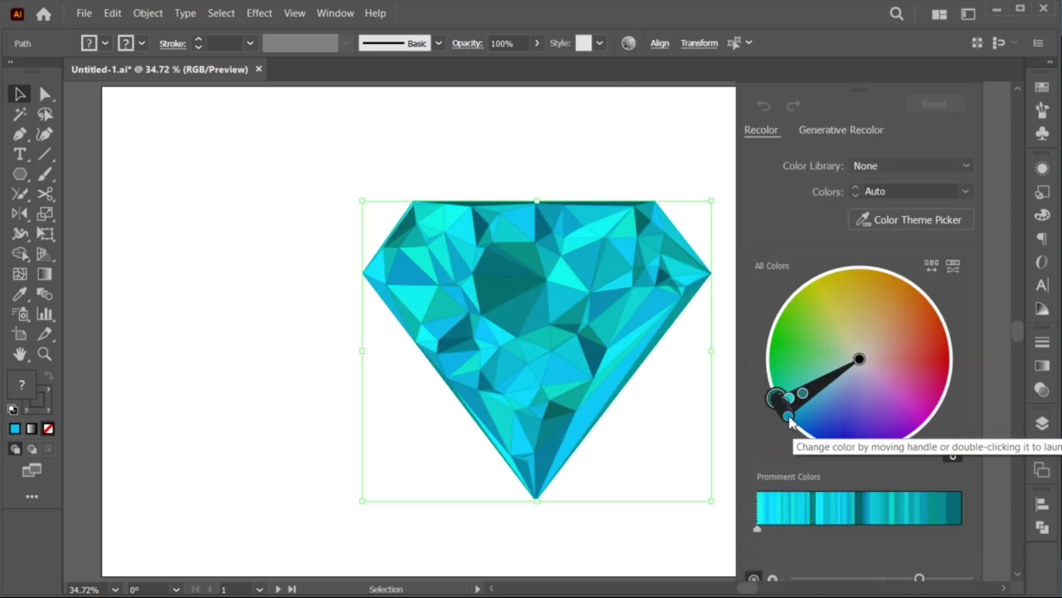
pyautogui.moveTo(790, 420); pyautogui.dragTo(867, 449)
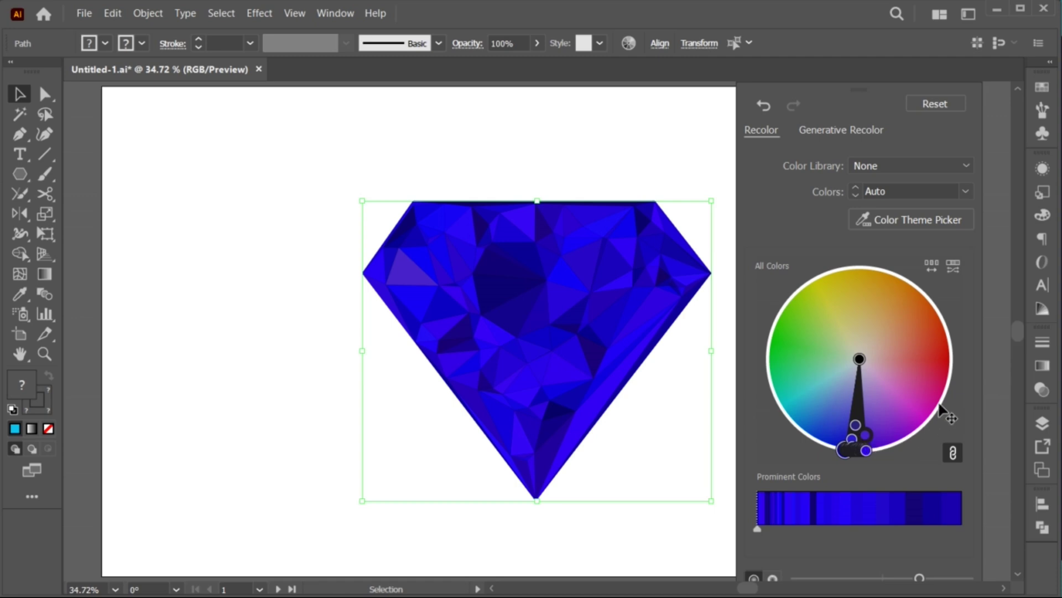
pyautogui.moveTo(941, 412); pyautogui.dragTo(945, 389)
pyautogui.moveTo(943, 328)
pyautogui.mouseDown()
pyautogui.moveTo(920, 285)
pyautogui.moveTo(850, 268)
pyautogui.moveTo(805, 294)
pyautogui.mouseUp()
pyautogui.click(702, 540)
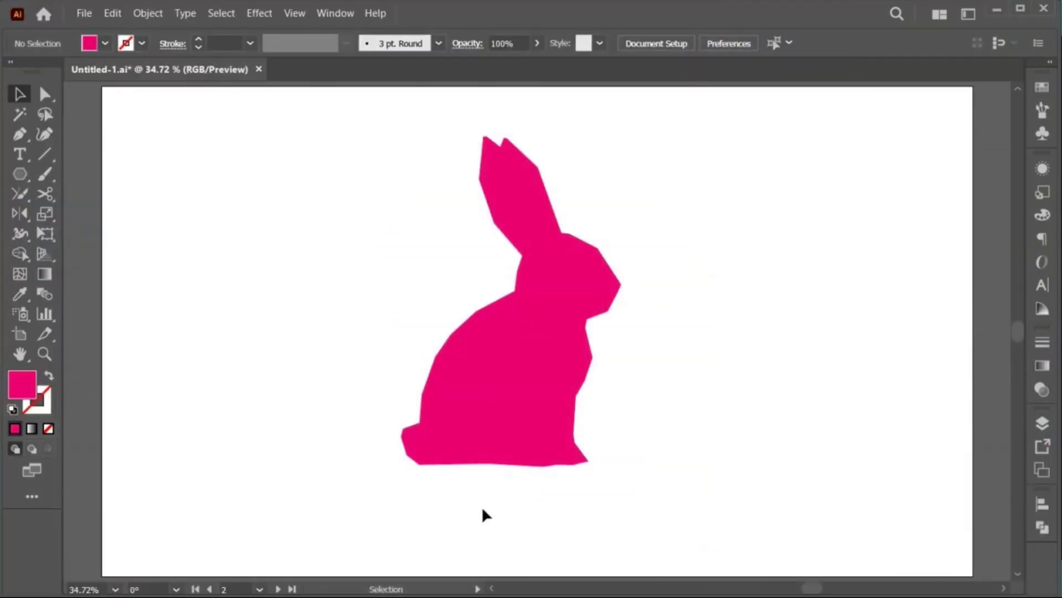
# - Run the Triangulator script on the pink rabbit with point density 135
pyautogui.click(483, 368)
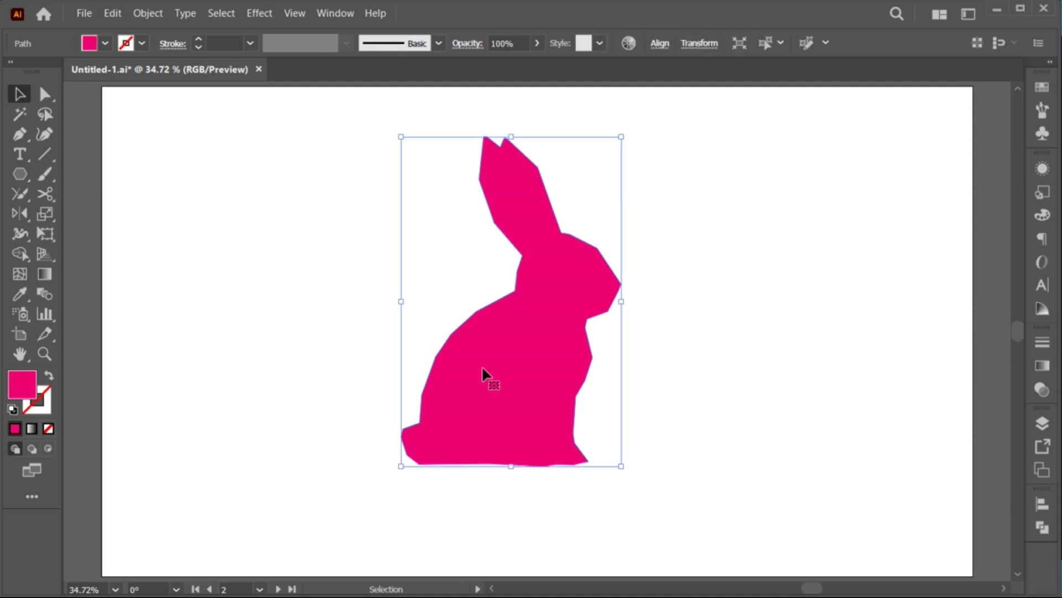
pyautogui.click(80, 17)
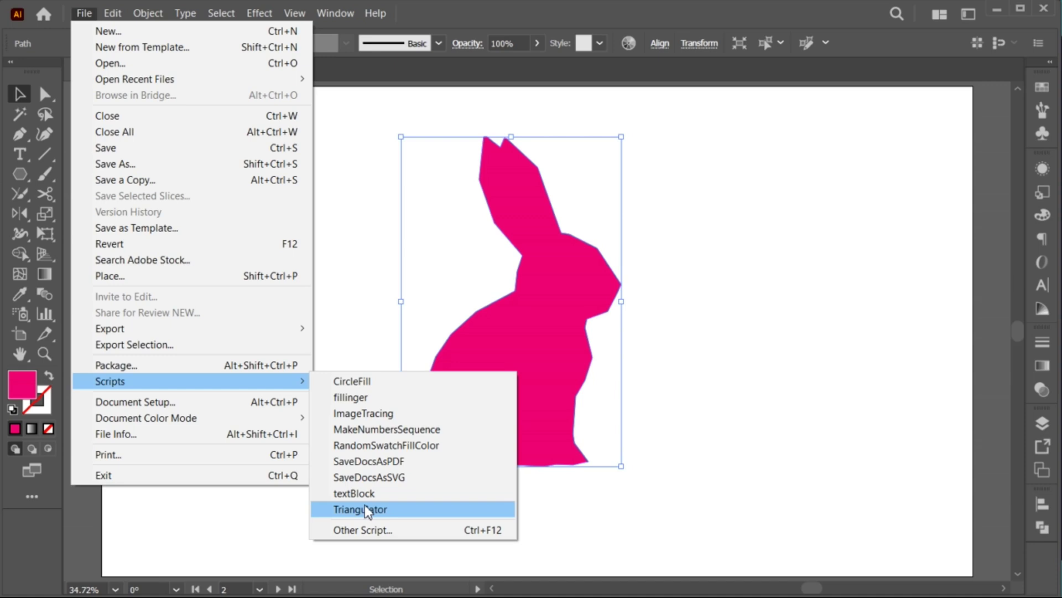
pyautogui.click(403, 509)
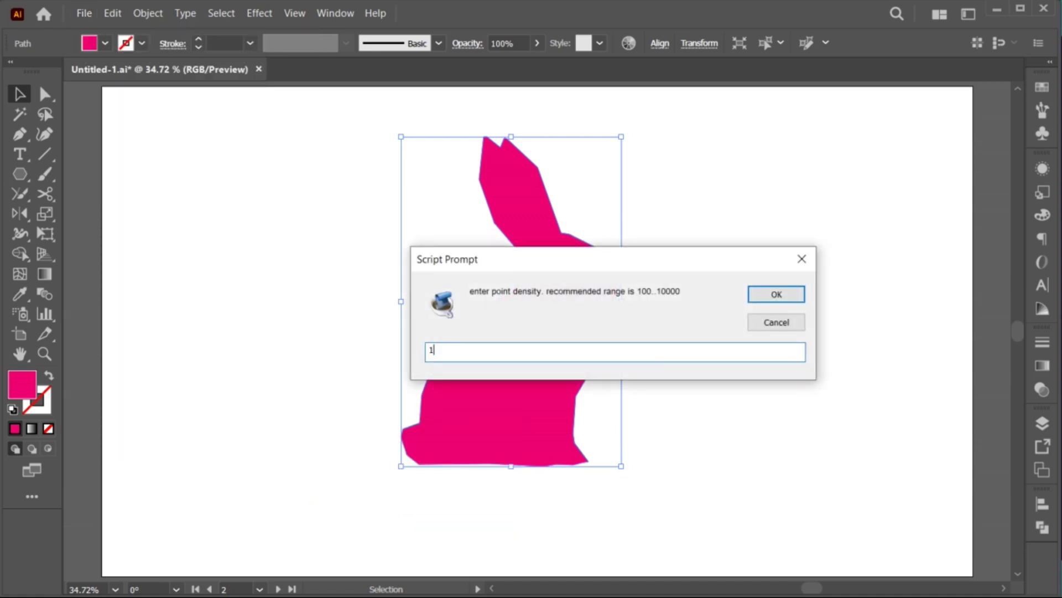
pyautogui.click(772, 293)
# - Select several individual rabbit triangles to check they are separate, then deselect
pyautogui.click(682, 517)
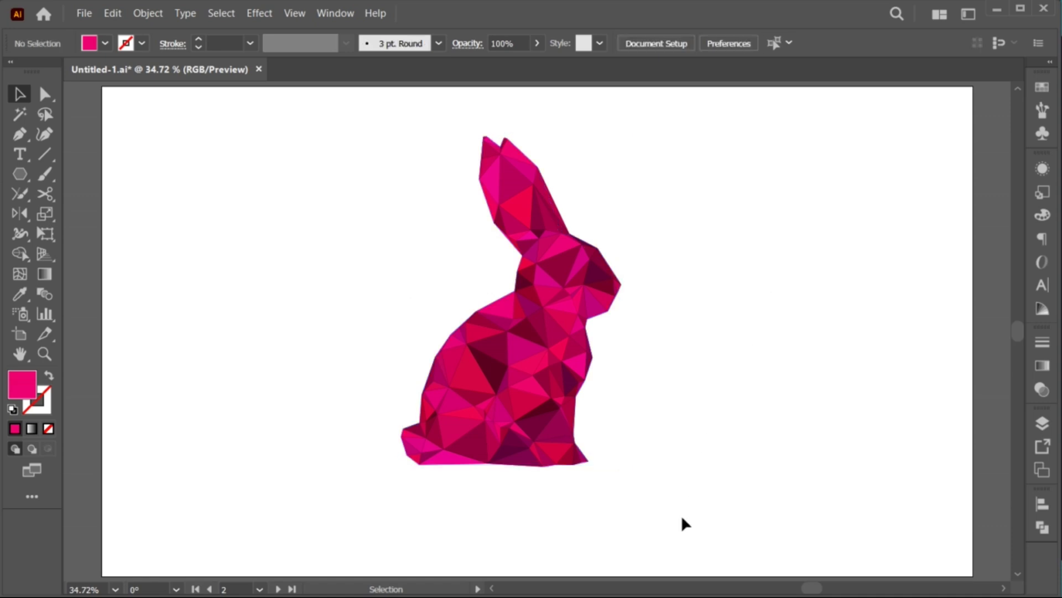
pyautogui.click(525, 361)
pyautogui.click(487, 354)
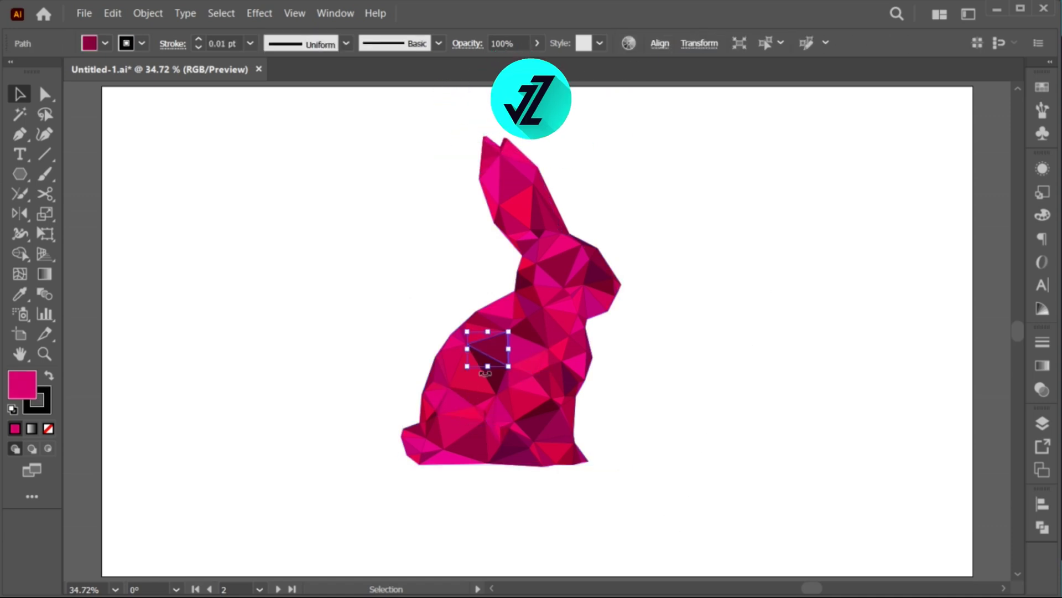
pyautogui.click(522, 427)
pyautogui.click(497, 453)
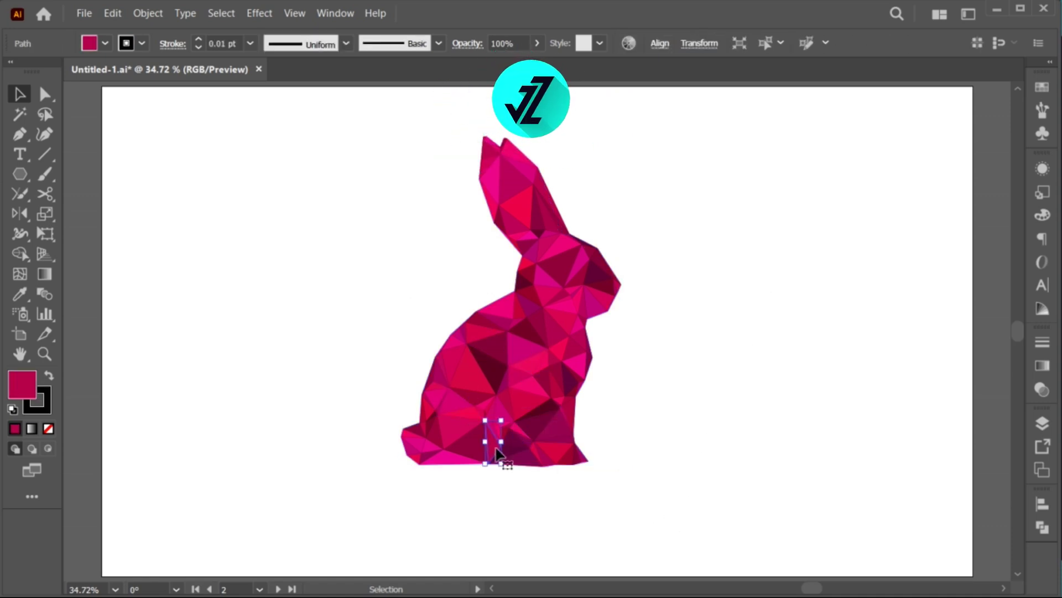
pyautogui.click(539, 496)
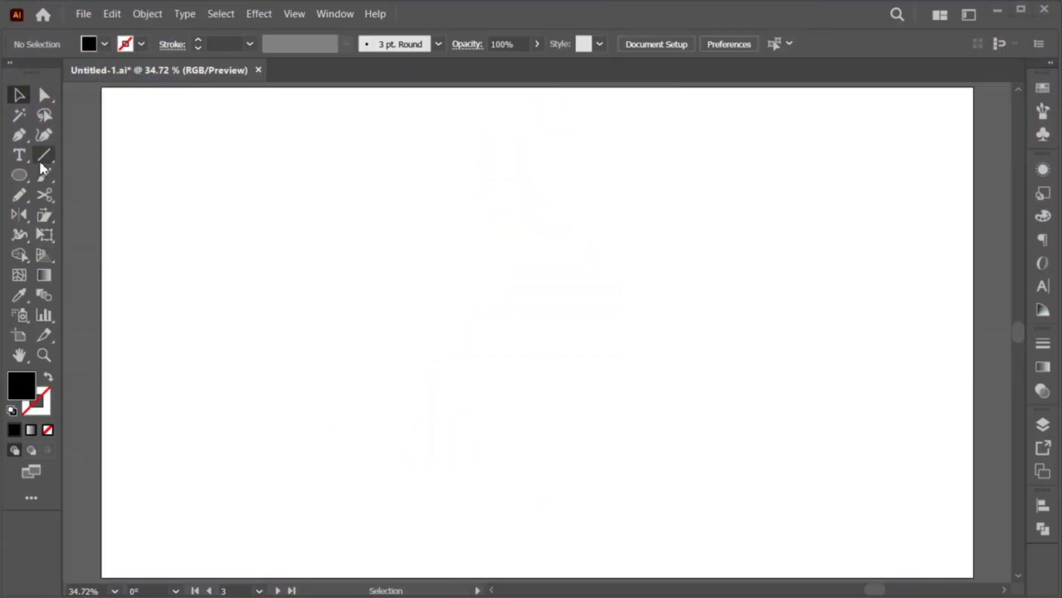
# - Type a letter S near the page centre and enlarge it
pyautogui.click(18, 155)
pyautogui.click(459, 308)
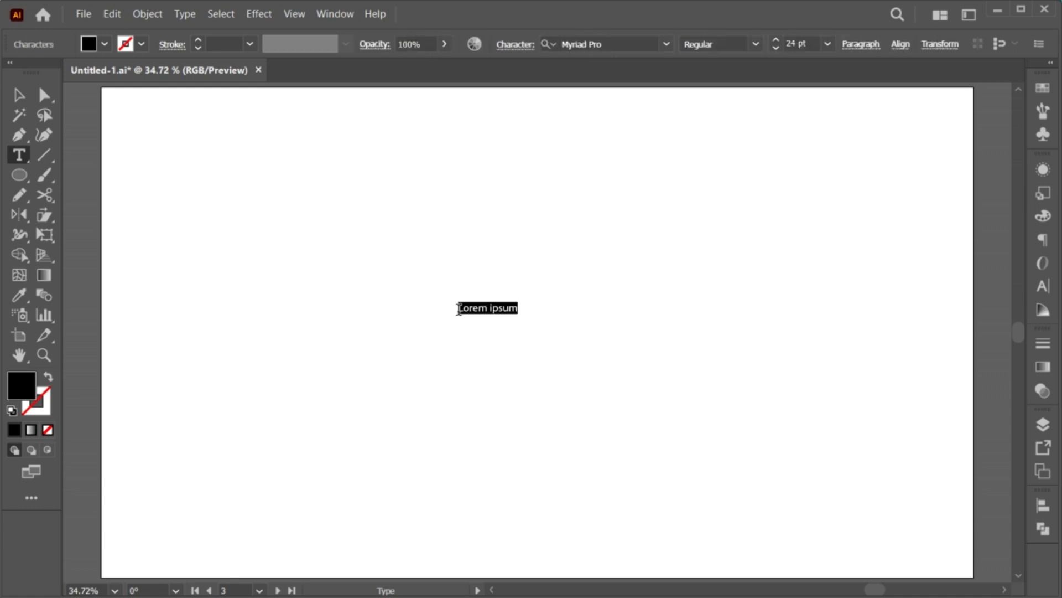
pyautogui.press('BackSpace')
pyautogui.write('S')
pyautogui.press('Escape')
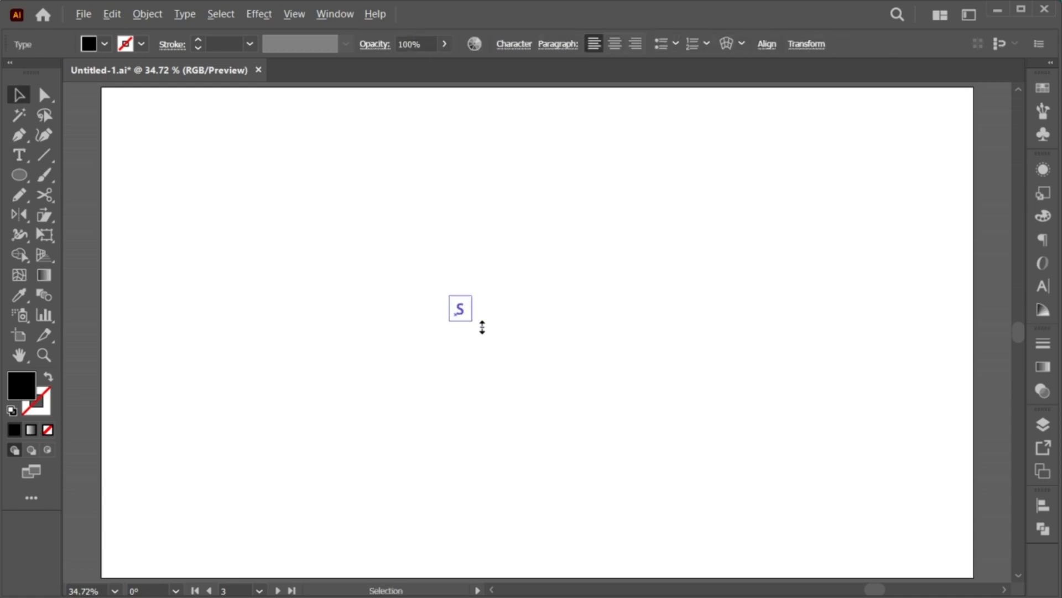
pyautogui.moveTo(476, 323); pyautogui.dragTo(567, 397)
# - Set the S in the Jersey M54 font, then enlarge and recentre it
pyautogui.doubleClick(482, 327)
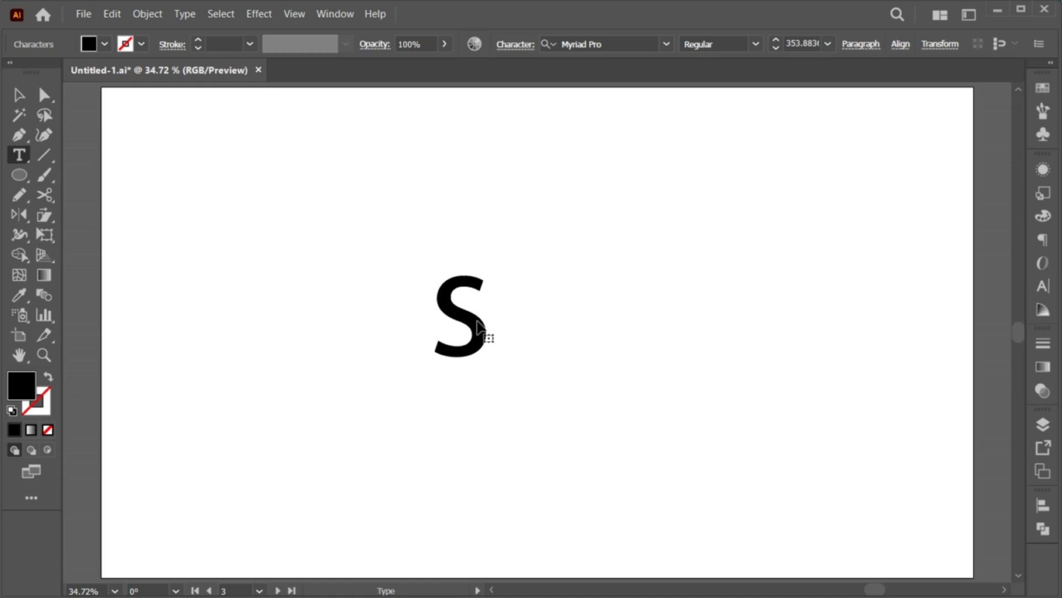
pyautogui.hotkey('ctrl', 'a')
pyautogui.click(621, 43)
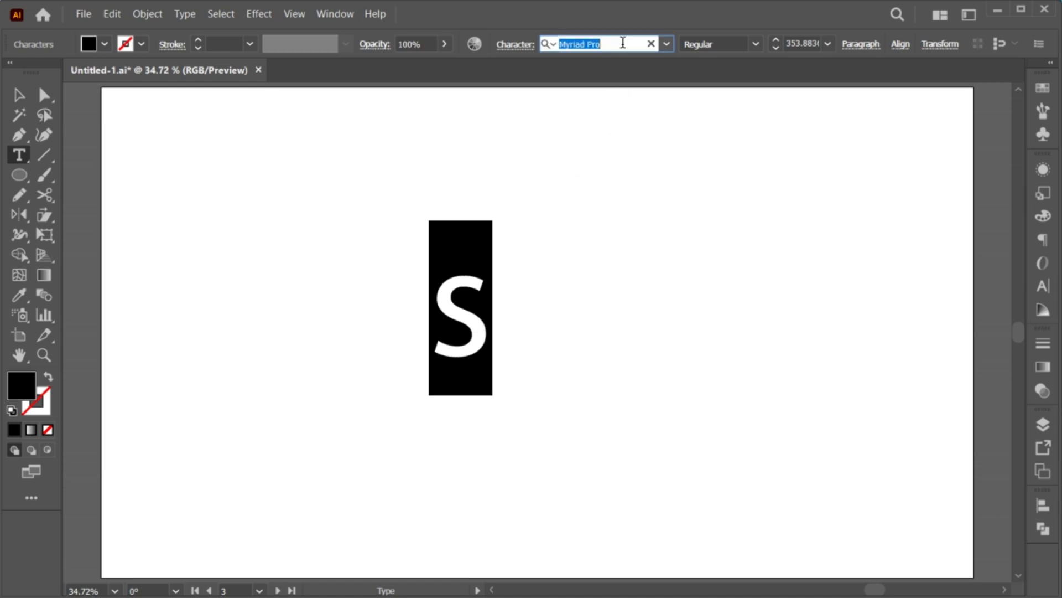
pyautogui.write('jersey')
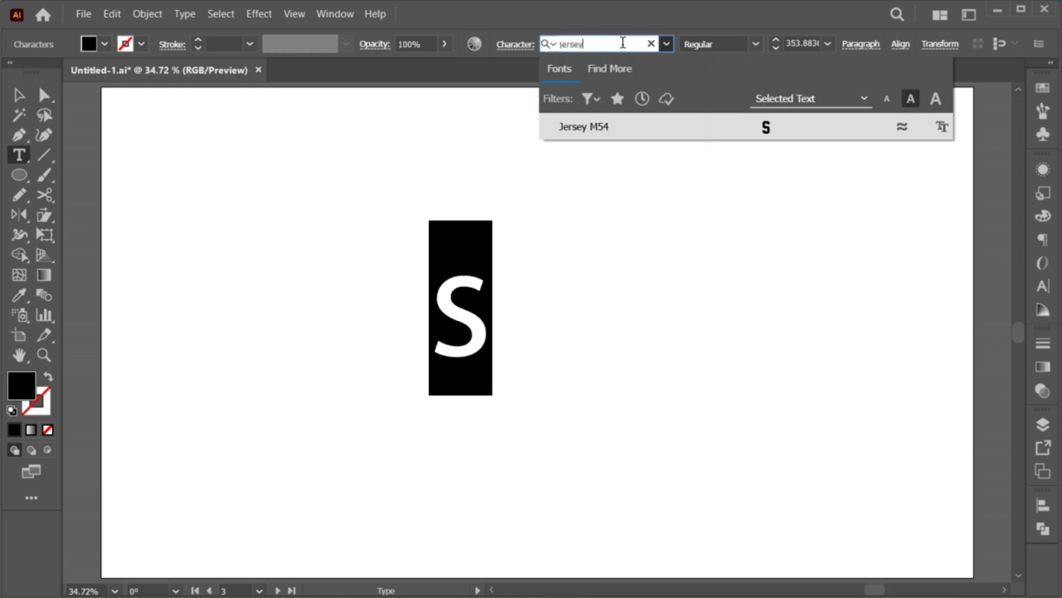
pyautogui.click(626, 127)
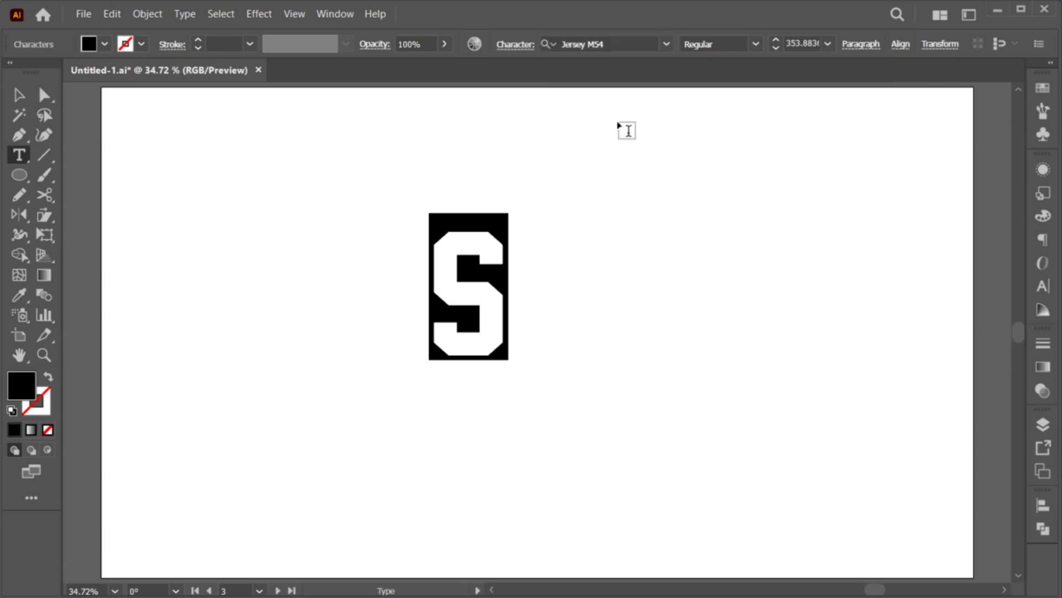
pyautogui.press('Escape')
pyautogui.moveTo(510, 290)
pyautogui.mouseDown()
pyautogui.moveTo(544, 311)
pyautogui.moveTo(553, 305)
pyautogui.moveTo(551, 332)
pyautogui.mouseUp()
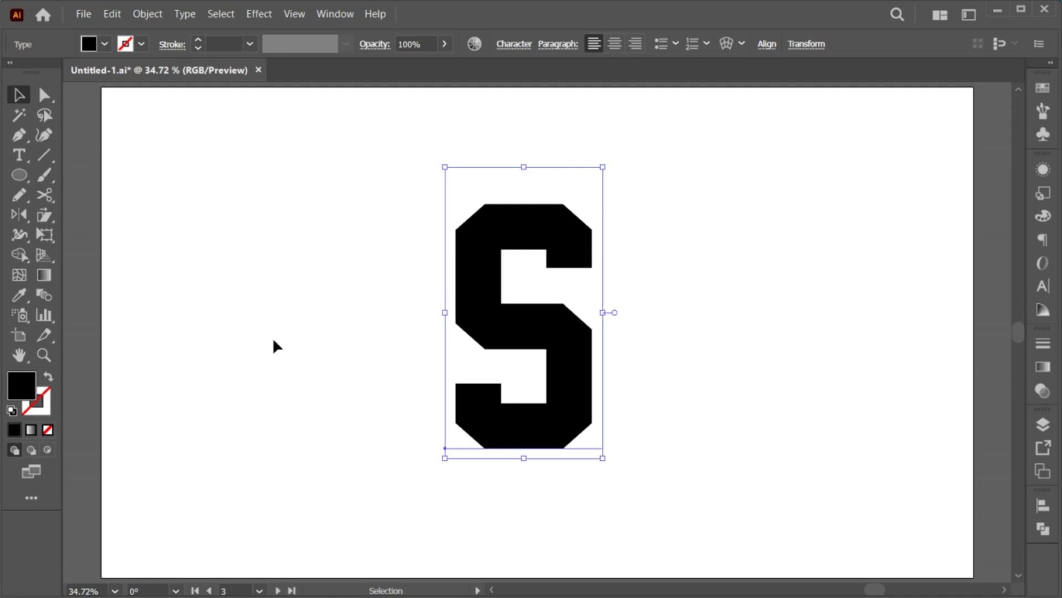
# - Fill the S with orange #ff6700
pyautogui.doubleClick(19, 392)
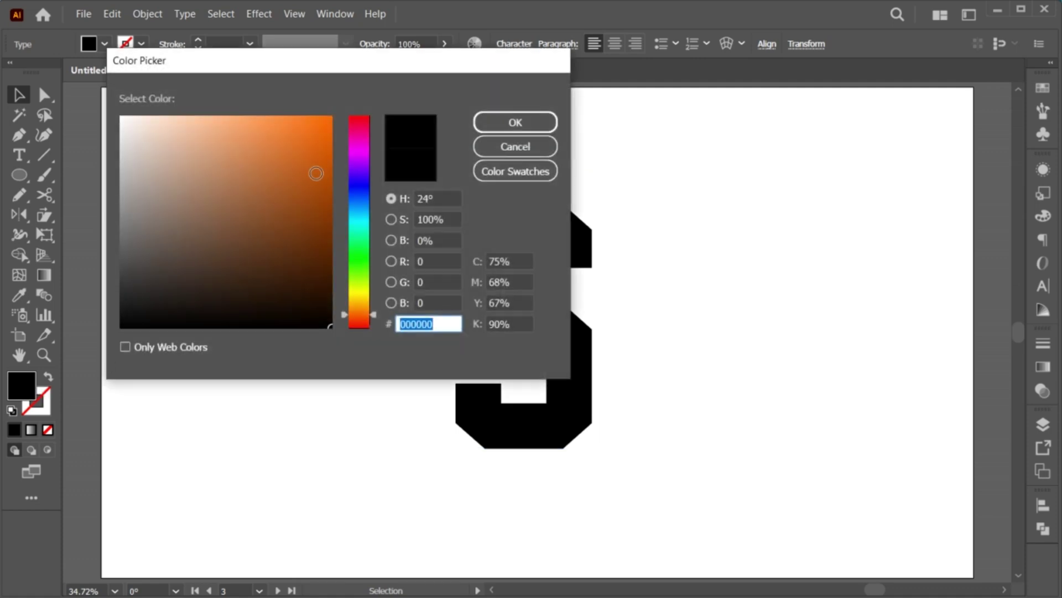
pyautogui.write('ff6700')
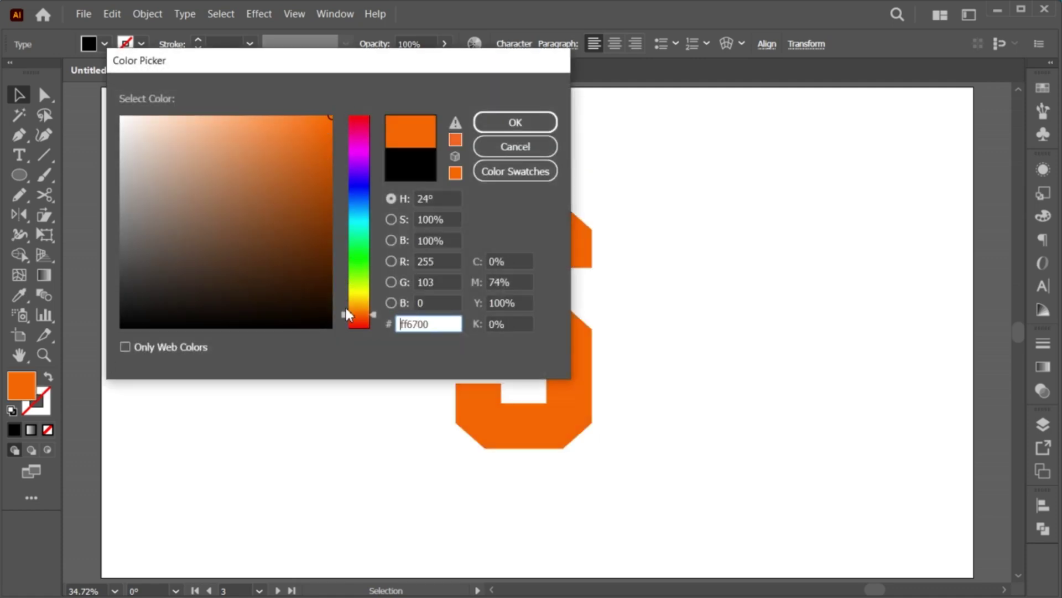
pyautogui.click(509, 123)
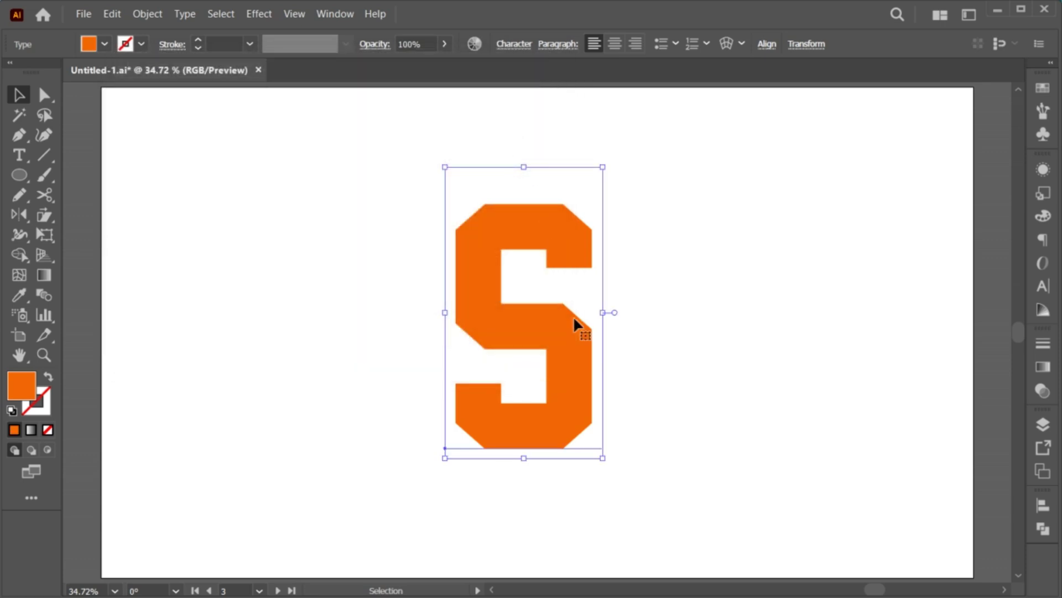
# - Enlarge the S slightly, create outlines, ungroup it, and release its compound path
pyautogui.moveTo(603, 313); pyautogui.dragTo(623, 313)
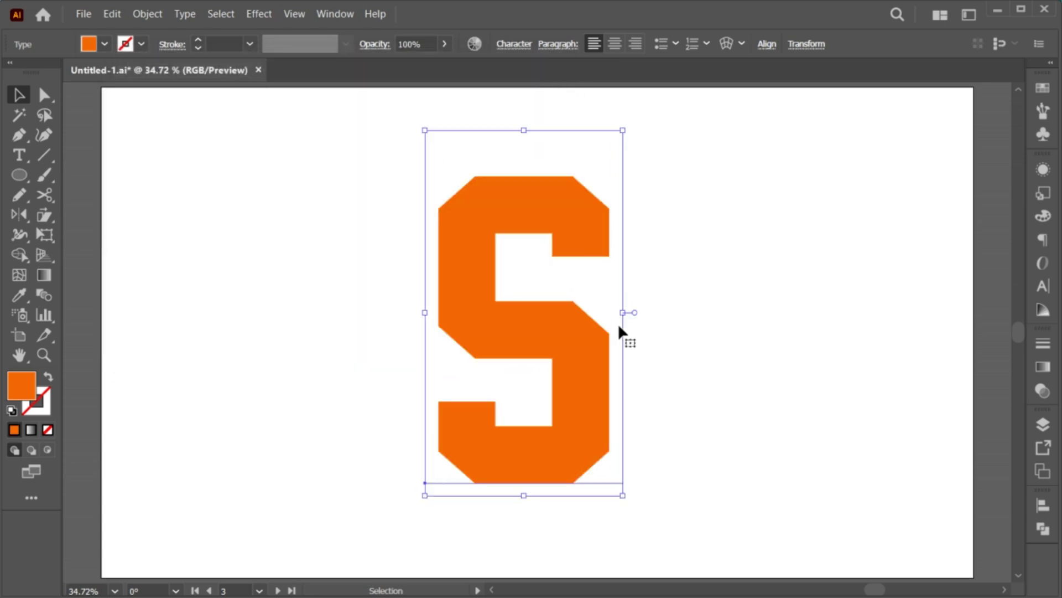
pyautogui.rightClick(496, 187)
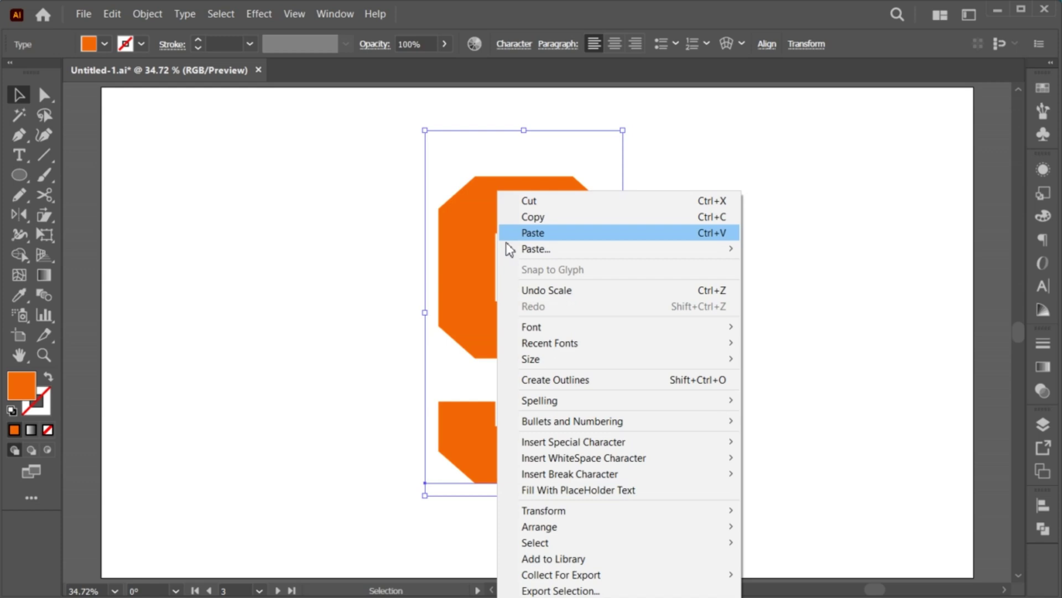
pyautogui.click(548, 380)
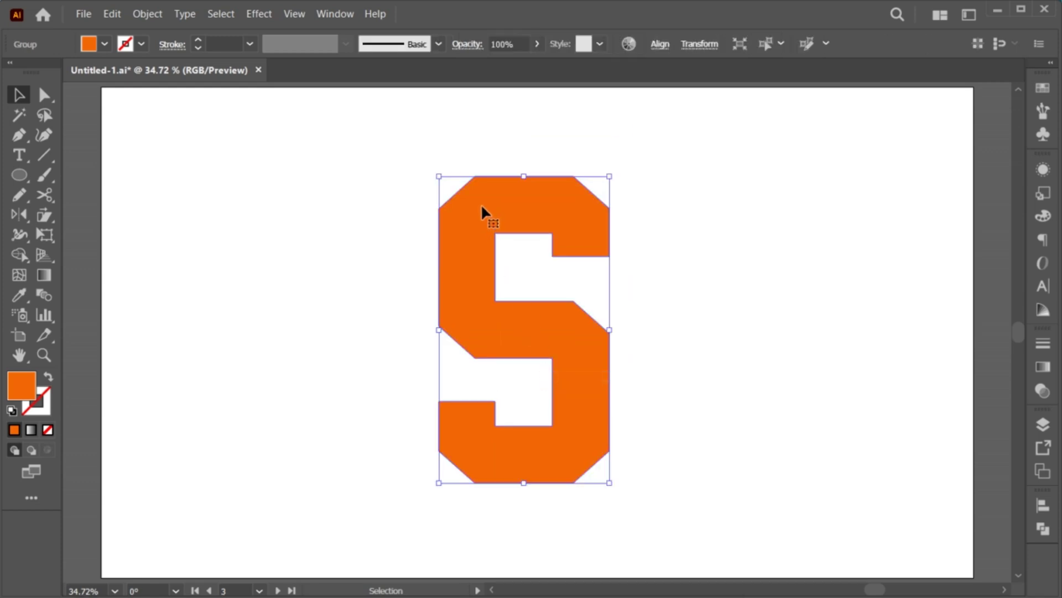
pyautogui.rightClick(481, 207)
pyautogui.click(548, 396)
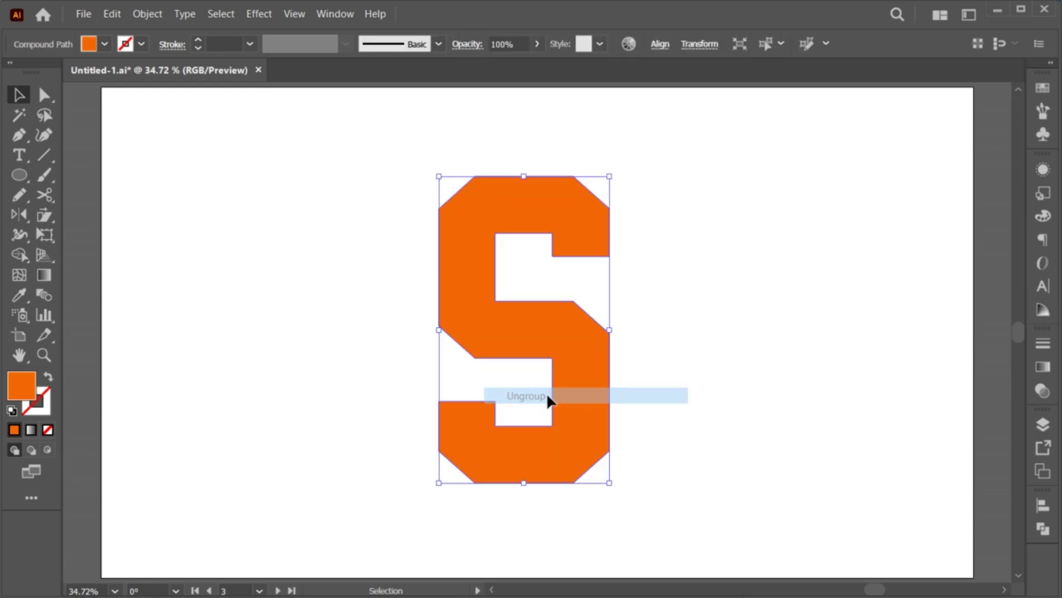
pyautogui.rightClick(486, 220)
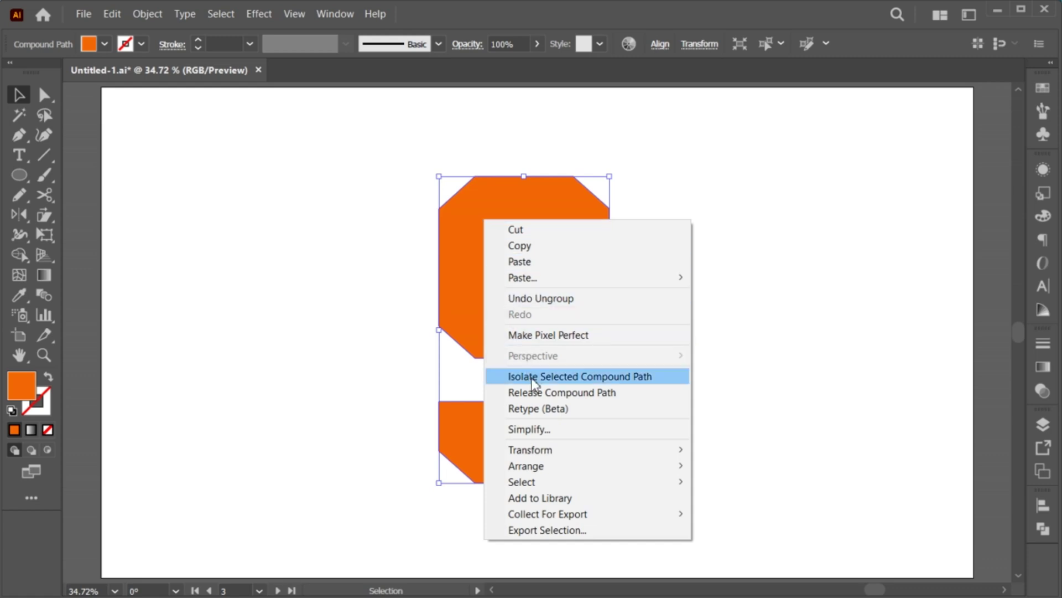
pyautogui.click(609, 396)
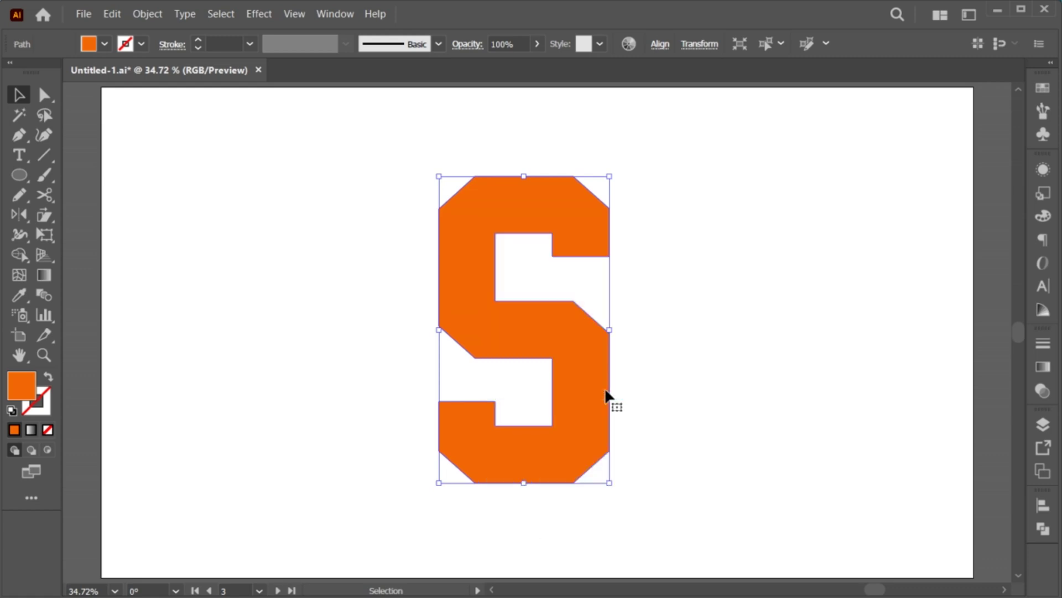
# - Triangulate the S with the Triangulator script at point density 130, then deselect
pyautogui.click(83, 14)
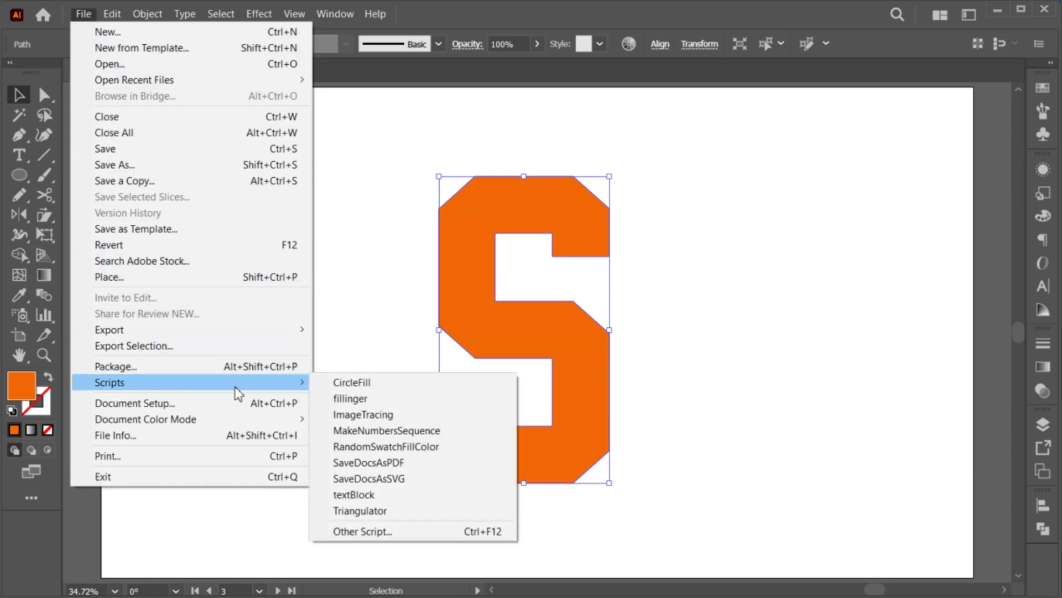
pyautogui.moveTo(109, 382)
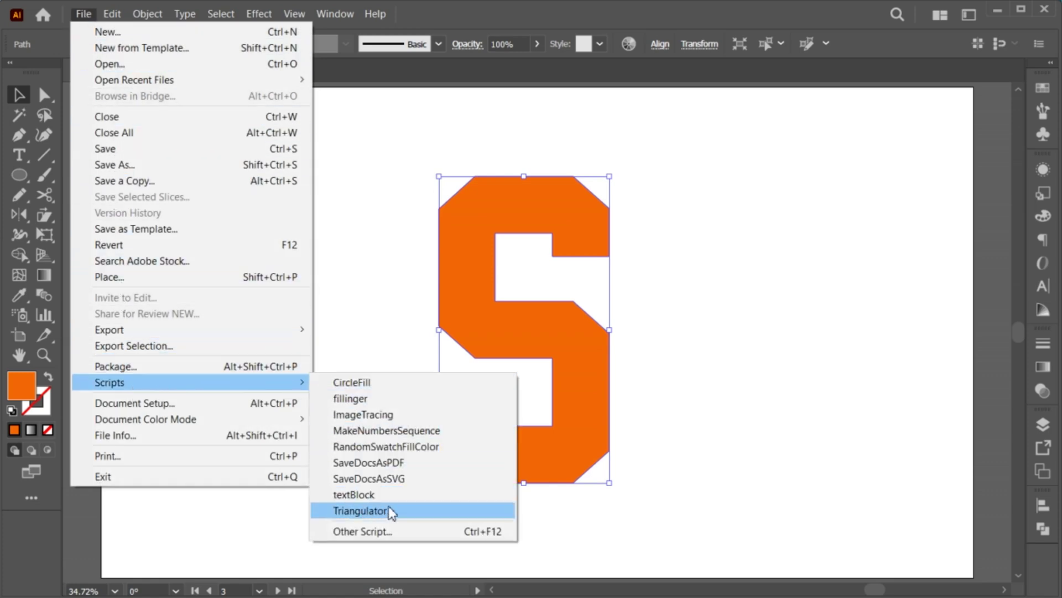
pyautogui.click(361, 510)
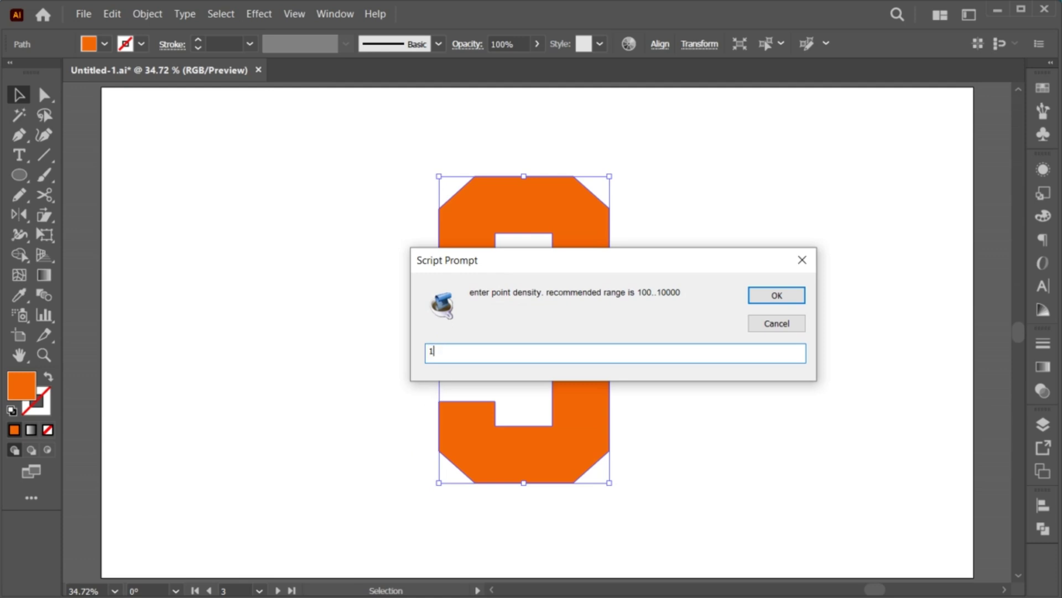
pyautogui.click(769, 297)
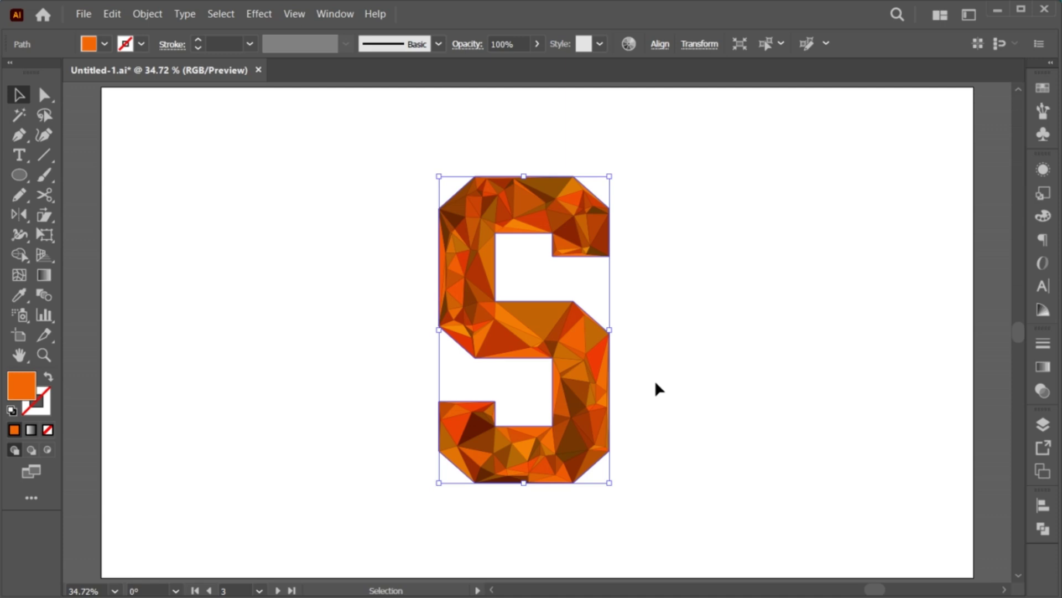
pyautogui.click(639, 450)
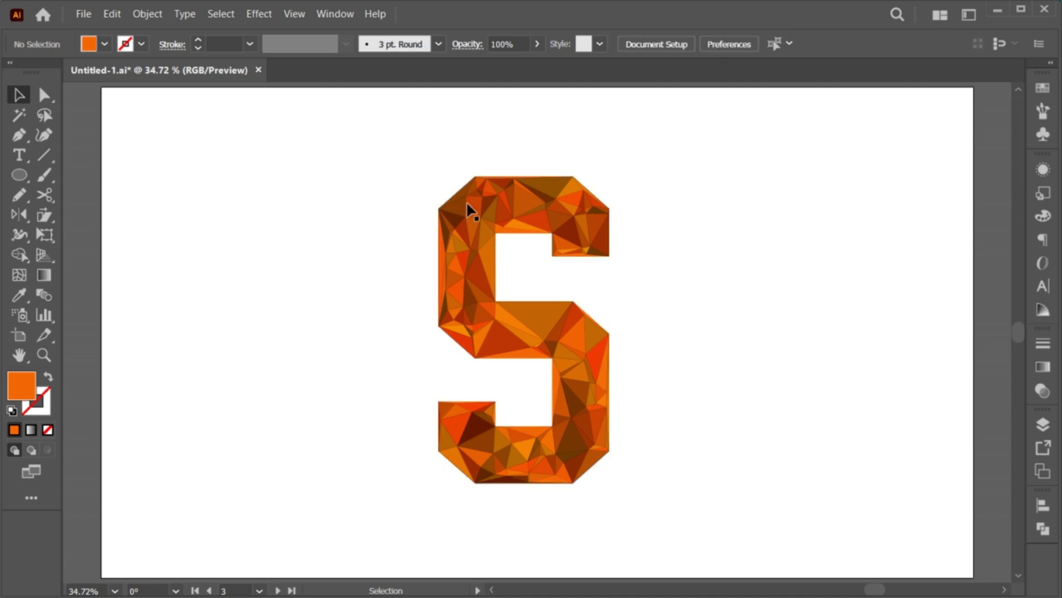
# - Widen the low-poly S slightly and rotate its Recolor Artwork colours to green
pyautogui.moveTo(419, 155); pyautogui.dragTo(639, 503)
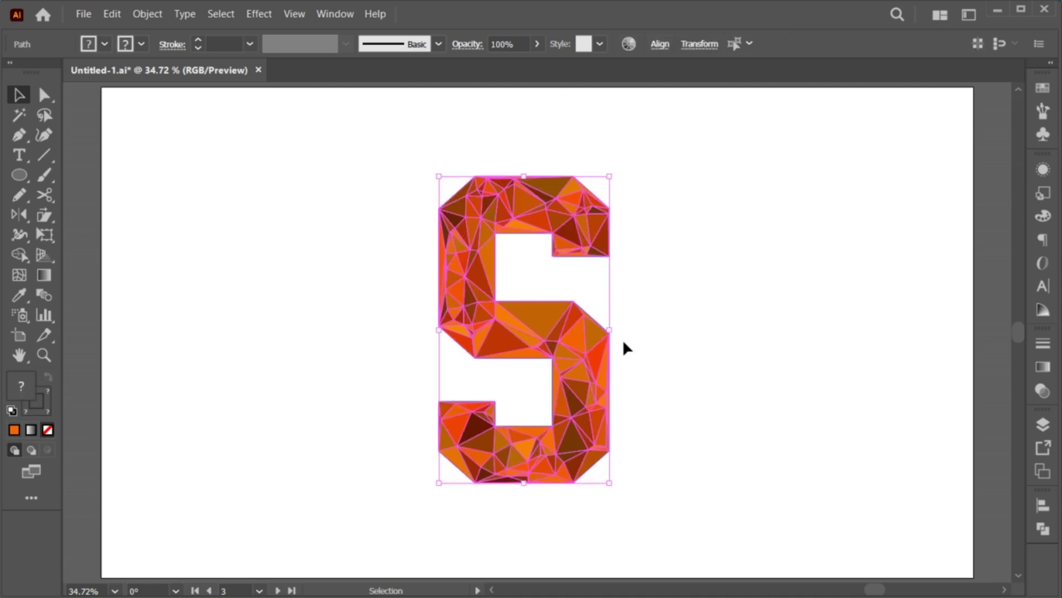
pyautogui.moveTo(610, 331); pyautogui.dragTo(615, 336)
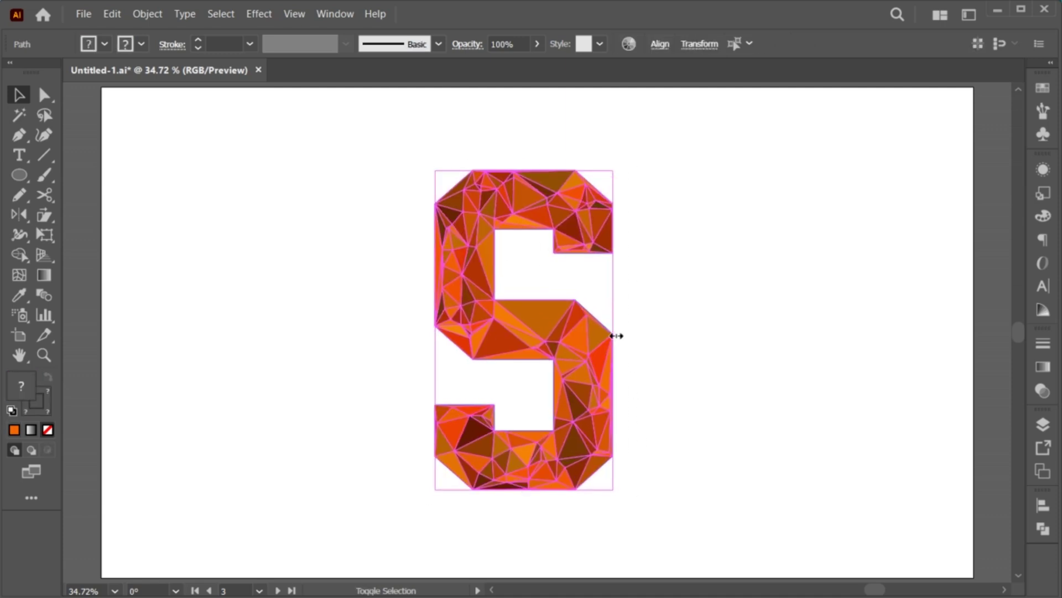
pyautogui.click(635, 44)
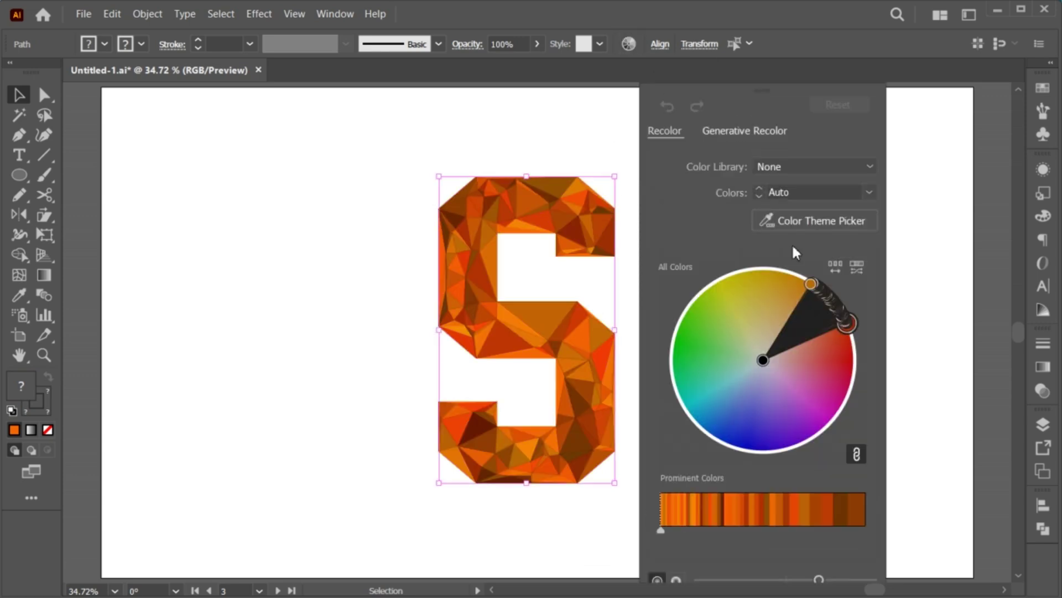
pyautogui.moveTo(810, 283)
pyautogui.mouseDown()
pyautogui.moveTo(738, 271)
pyautogui.moveTo(682, 324)
pyautogui.mouseUp()
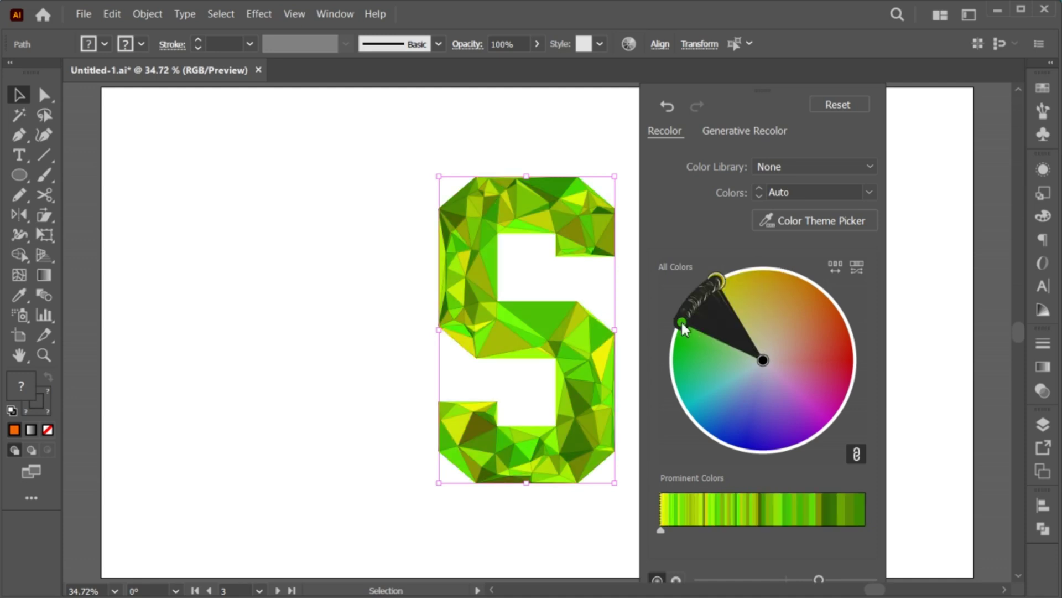
pyautogui.click(610, 525)
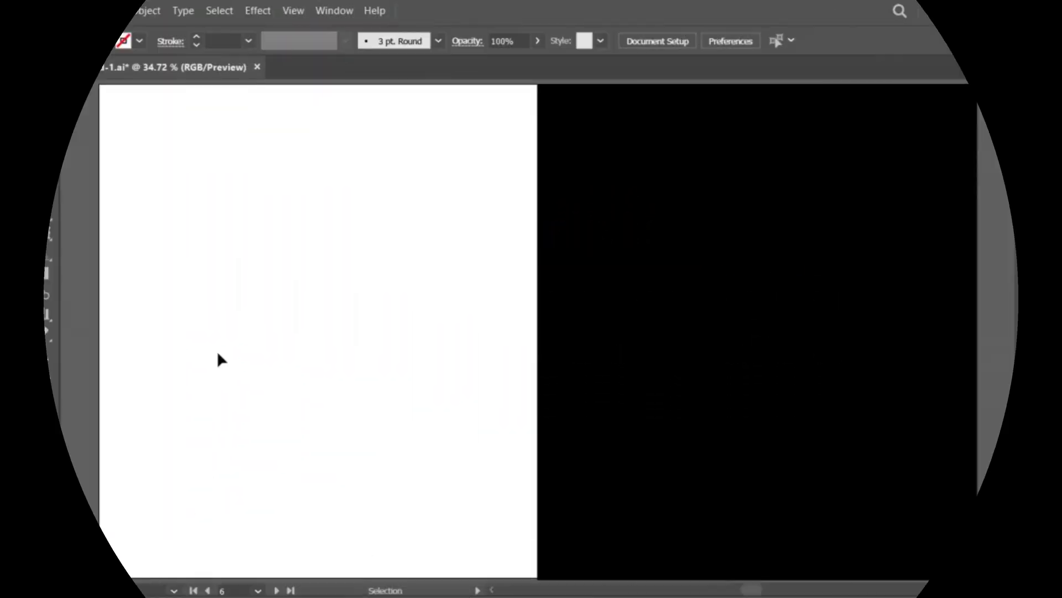
# - Add the word OWN at the top-left of the white half and size it
pyautogui.click(17, 151)
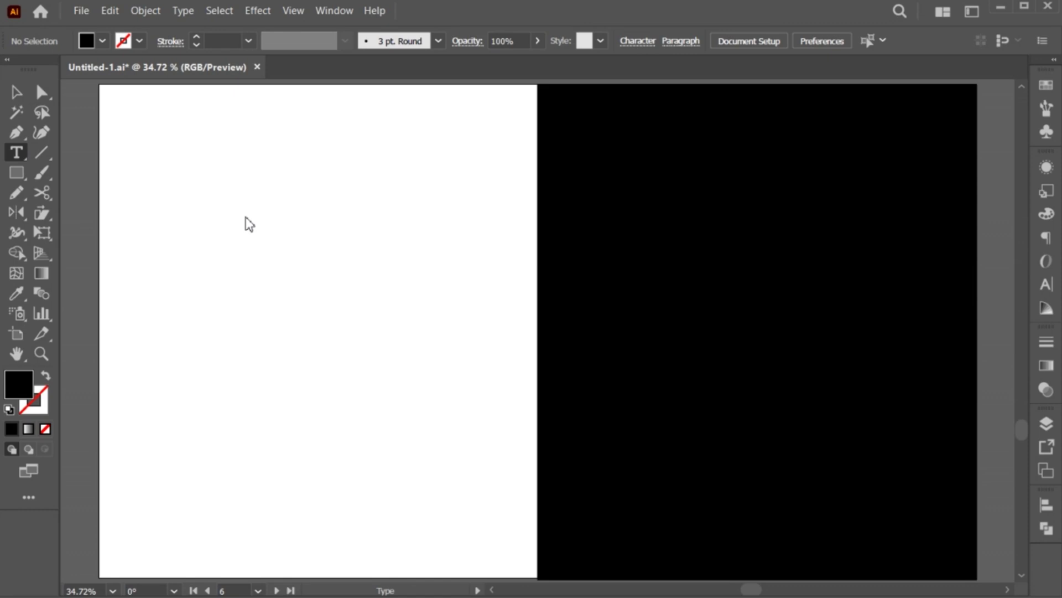
pyautogui.click(256, 217)
pyautogui.write('OWN')
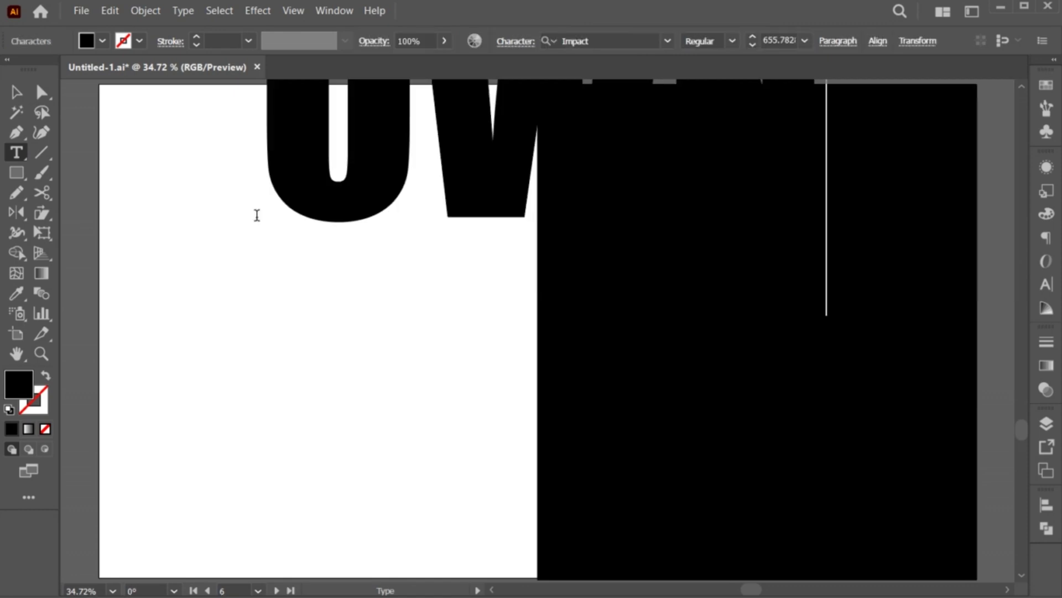
pyautogui.press('Escape')
pyautogui.moveTo(827, 316)
pyautogui.mouseDown()
pyautogui.moveTo(622, 185)
pyautogui.moveTo(293, 186)
pyautogui.mouseUp()
pyautogui.moveTo(354, 222); pyautogui.dragTo(321, 209)
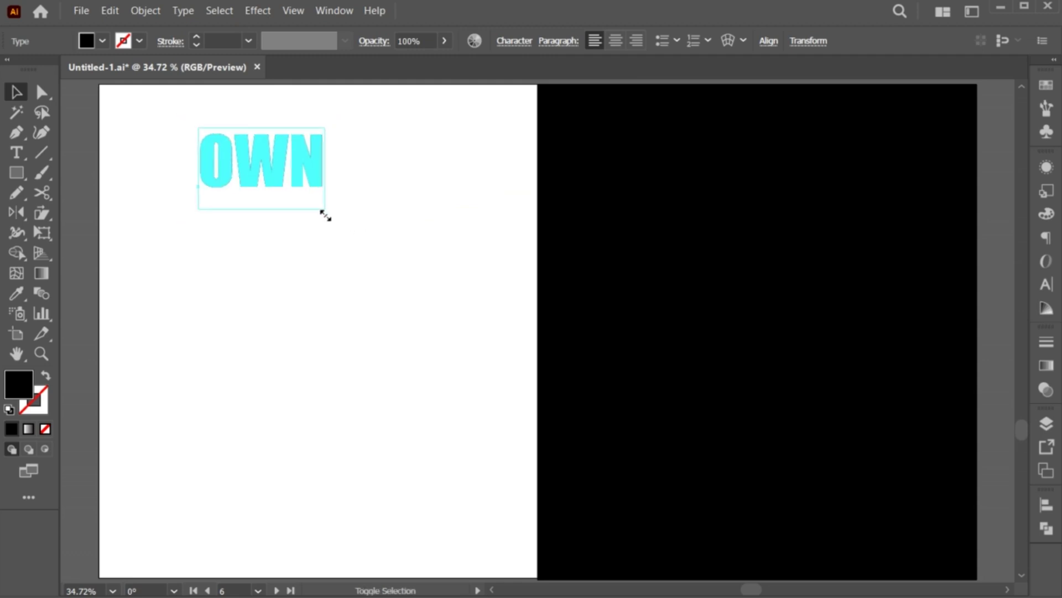
# - Stack copies below OWN and retype them as LESS and DO
pyautogui.moveTo(280, 179); pyautogui.dragTo(279, 240)
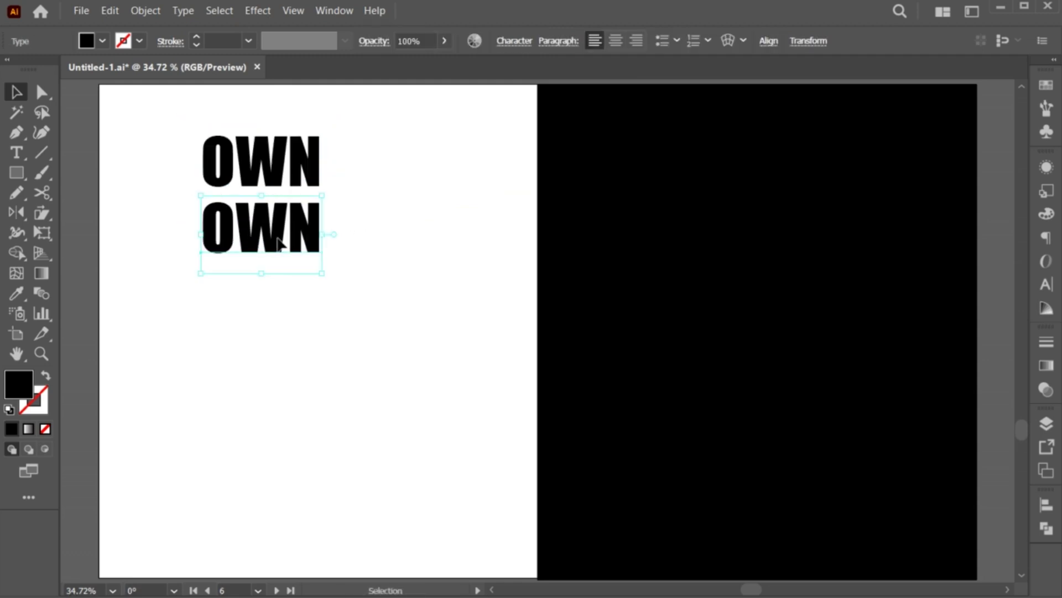
pyautogui.doubleClick(279, 241)
pyautogui.write('LESS')
pyautogui.press('Escape')
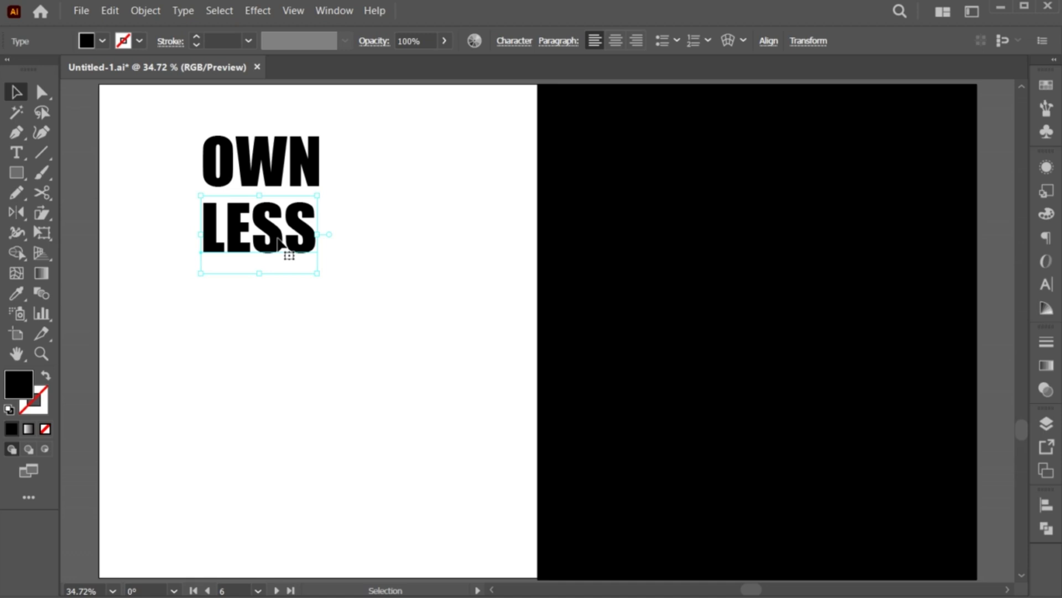
pyautogui.moveTo(279, 241); pyautogui.dragTo(278, 311)
pyautogui.doubleClick(280, 313)
pyautogui.write('D')
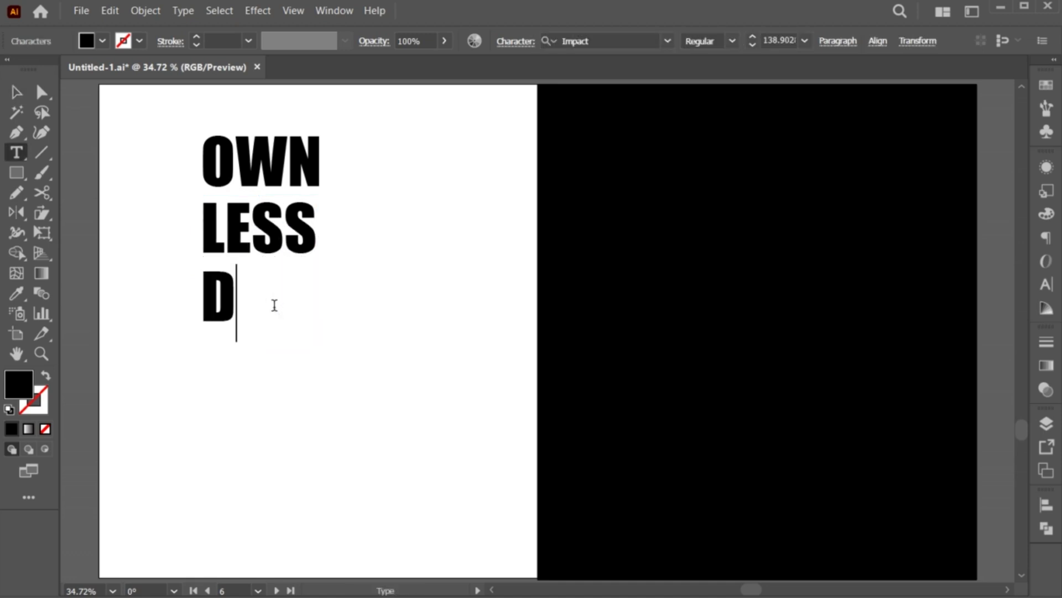
pyautogui.write('O')
pyautogui.press('Escape')
# - Add a fourth line reading MORE, then scale all four lines down together
pyautogui.moveTo(273, 303); pyautogui.dragTo(273, 385)
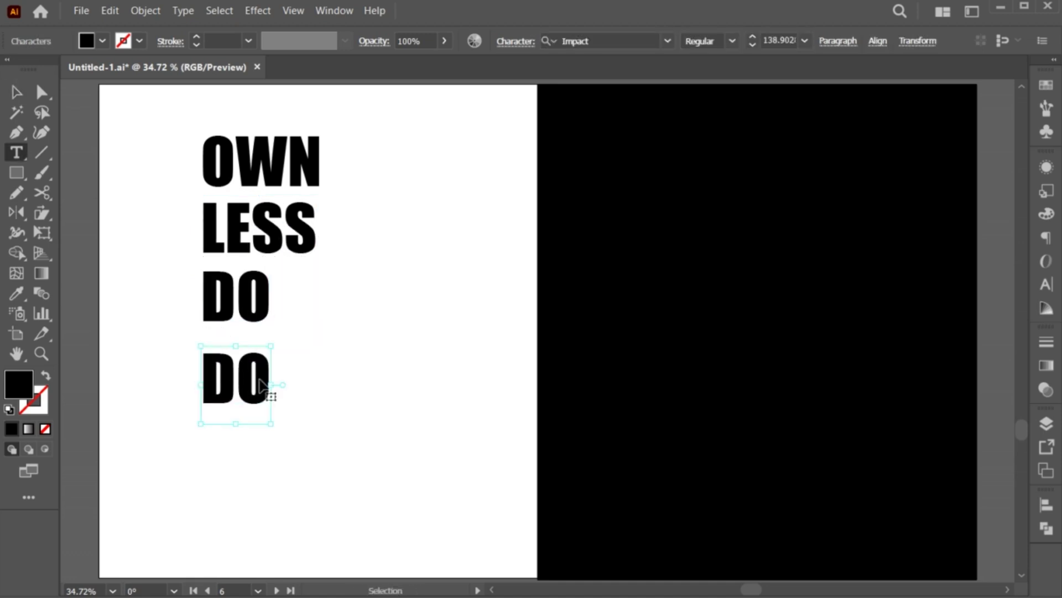
pyautogui.doubleClick(261, 385)
pyautogui.doubleClick(261, 384)
pyautogui.write('MORE')
pyautogui.press('Escape')
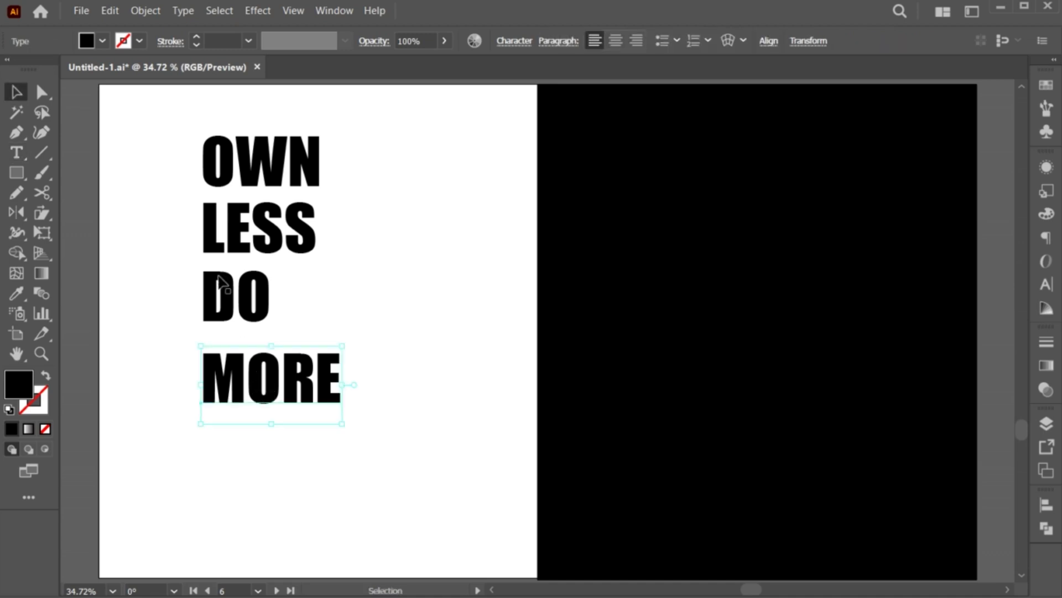
pyautogui.moveTo(168, 140)
pyautogui.mouseDown()
pyautogui.moveTo(347, 413)
pyautogui.moveTo(299, 382)
pyautogui.mouseUp()
pyautogui.moveTo(280, 280); pyautogui.dragTo(234, 231)
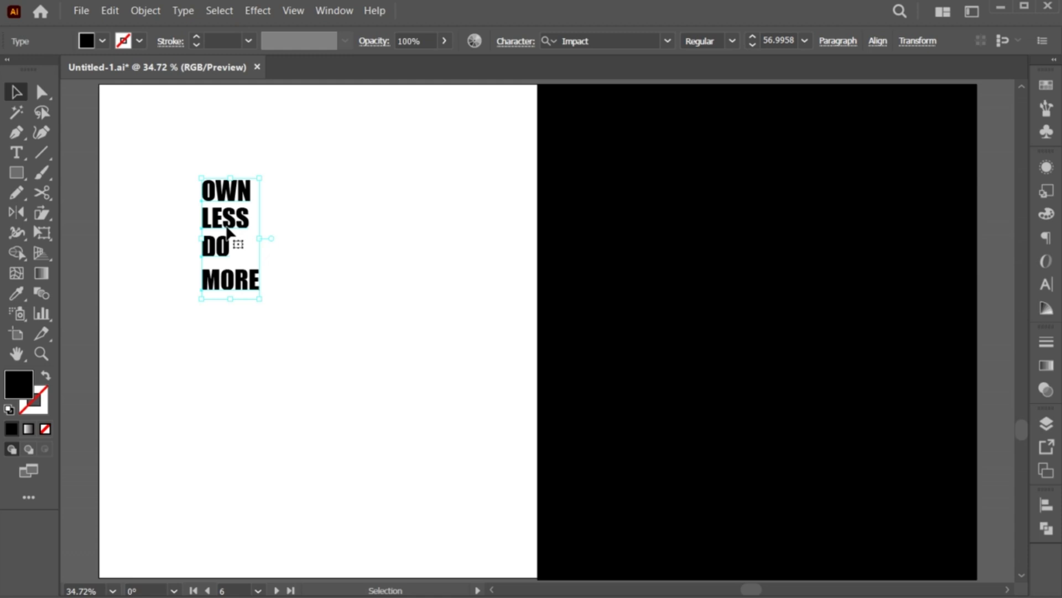
# - Build a justified block with the textBlock script using default width and spacing, then delete the originals
pyautogui.click(81, 12)
pyautogui.moveTo(108, 381)
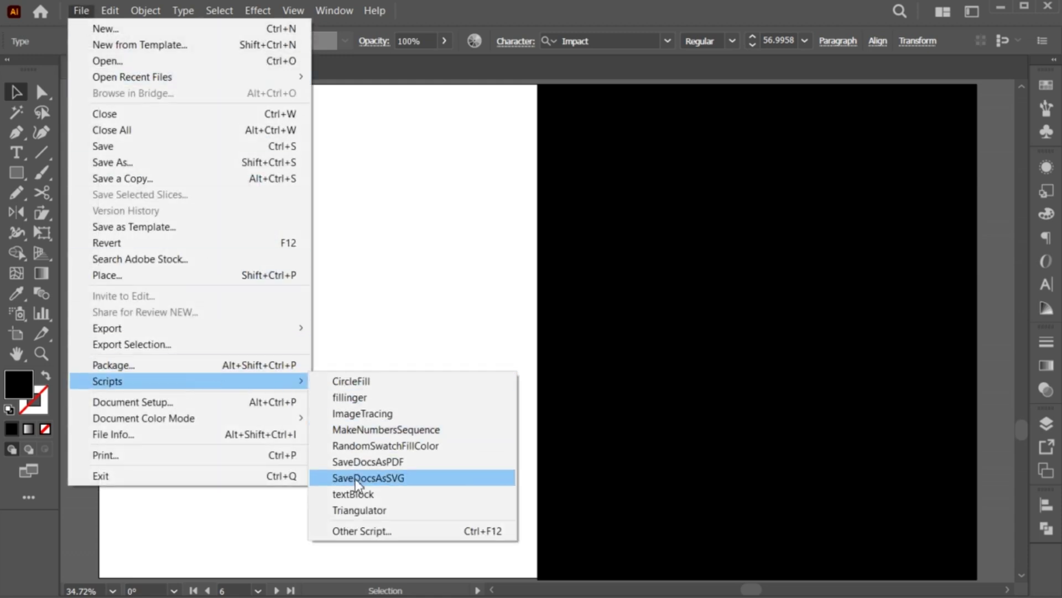
pyautogui.click(387, 493)
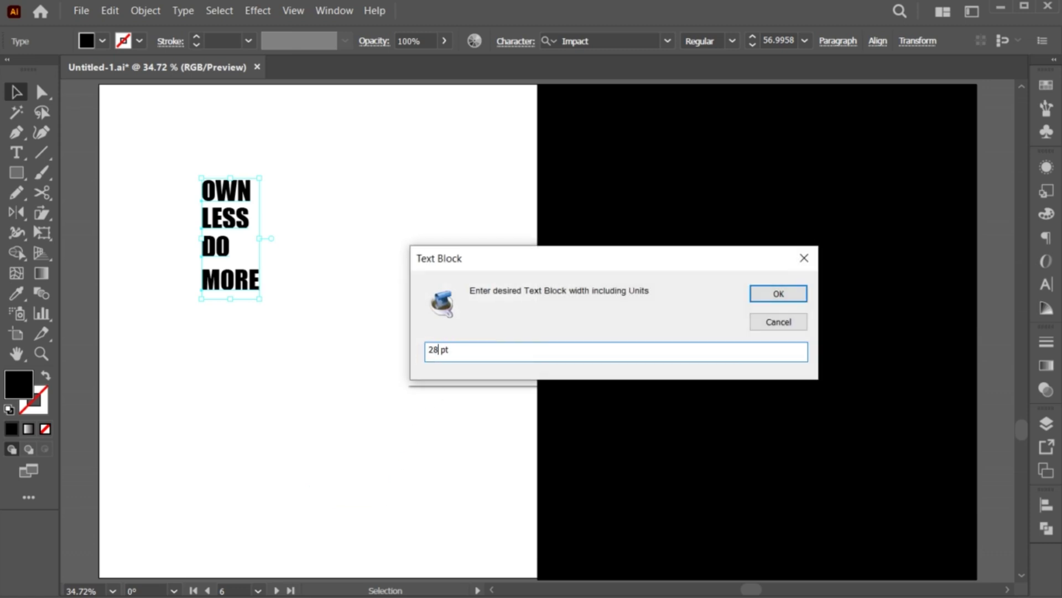
pyautogui.click(766, 299)
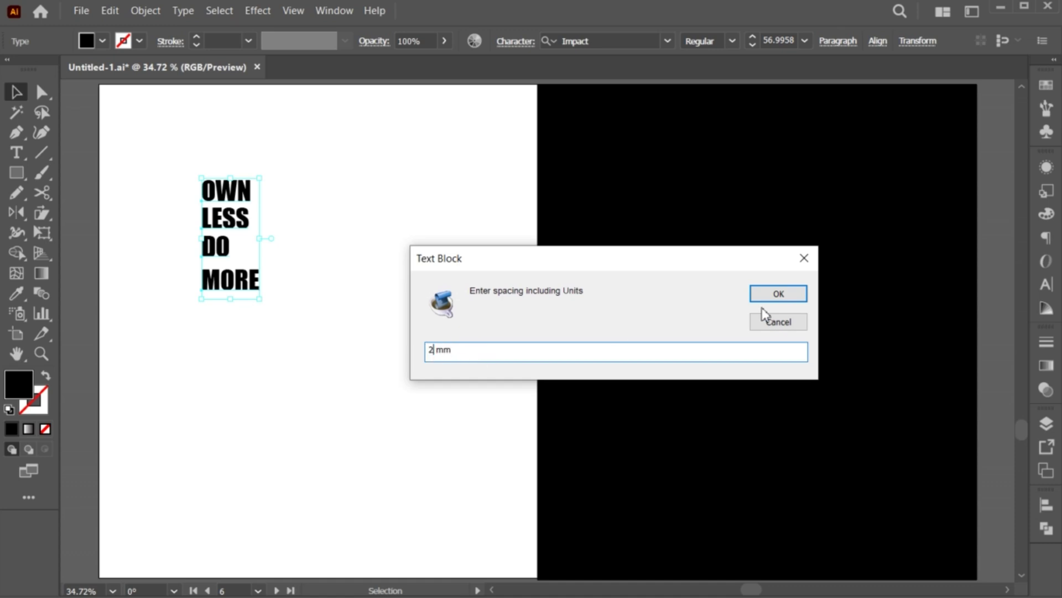
pyautogui.click(793, 296)
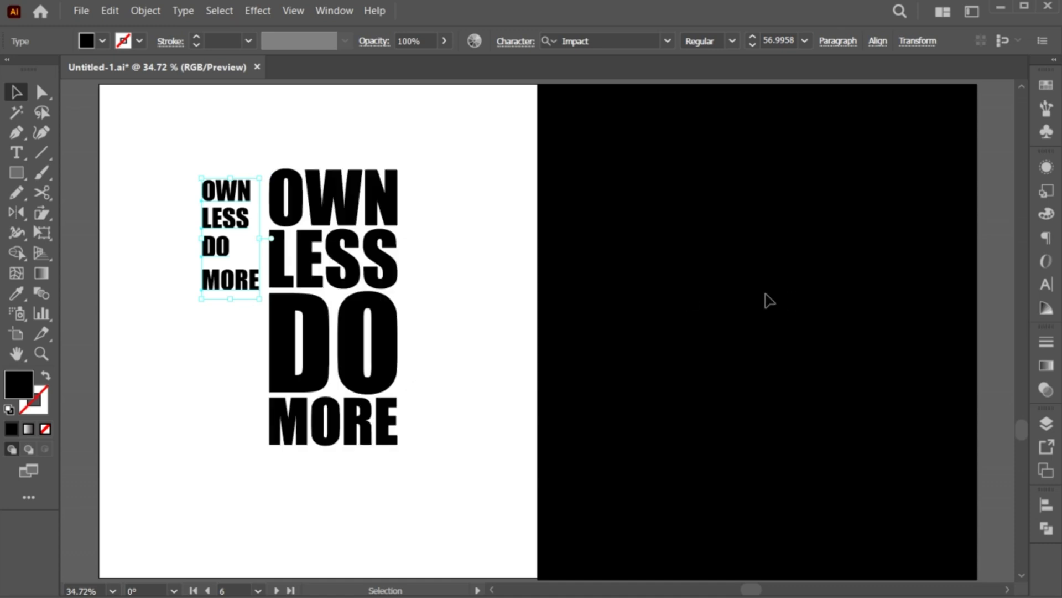
pyautogui.press('Delete')
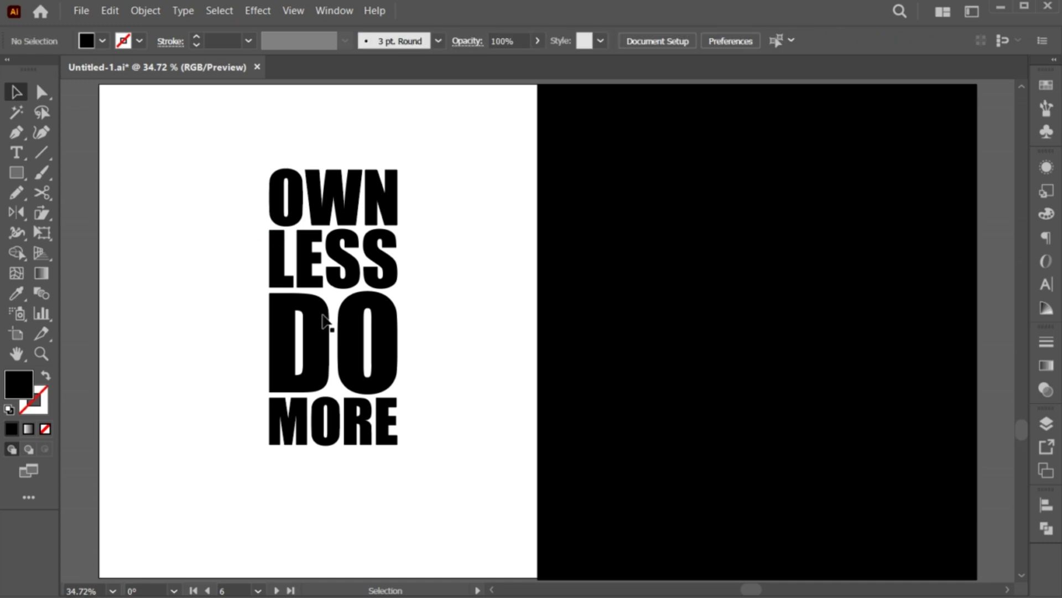
pyautogui.click(328, 321)
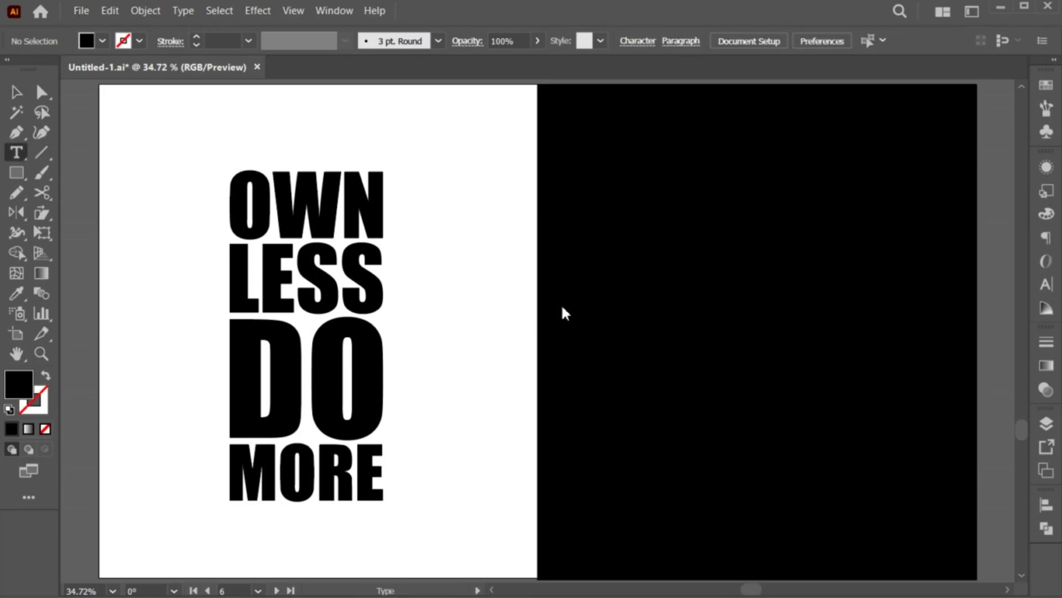
# - Add the first text line on the black half, then shrink it and move it left
pyautogui.click(562, 308)
pyautogui.write('LESS')
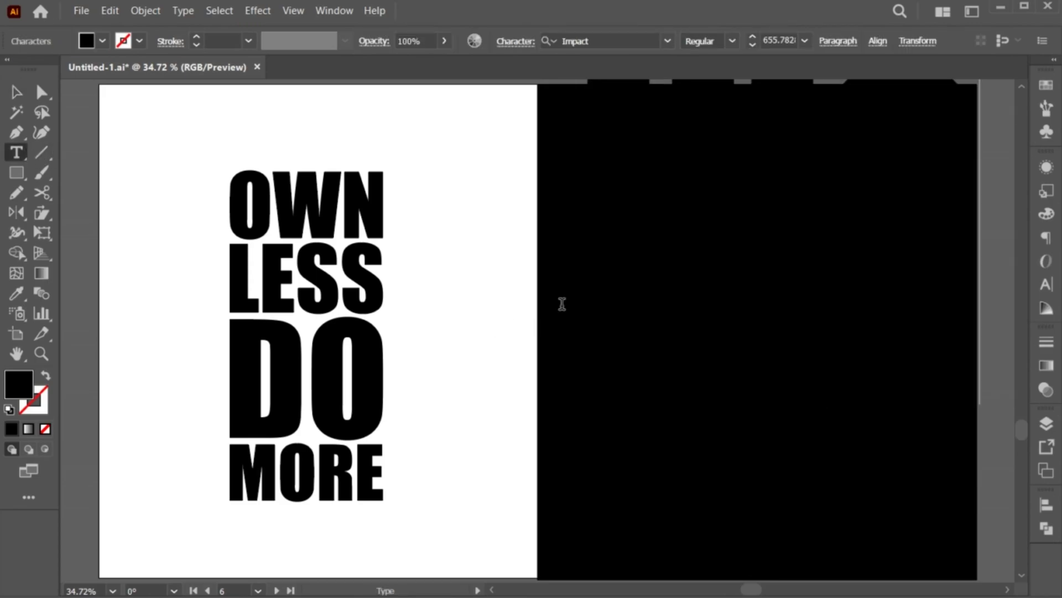
pyautogui.press('Escape')
pyautogui.moveTo(839, 408); pyautogui.dragTo(801, 279)
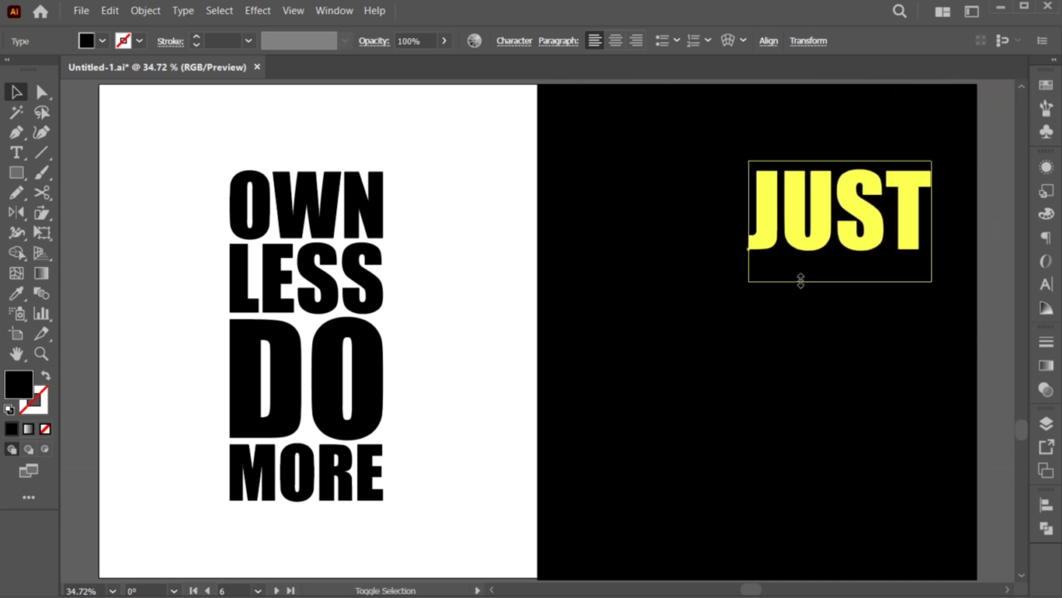
pyautogui.moveTo(807, 226); pyautogui.dragTo(716, 238)
# - Fill the JUST line orange and scale it down near the top of the page
pyautogui.doubleClick(26, 385)
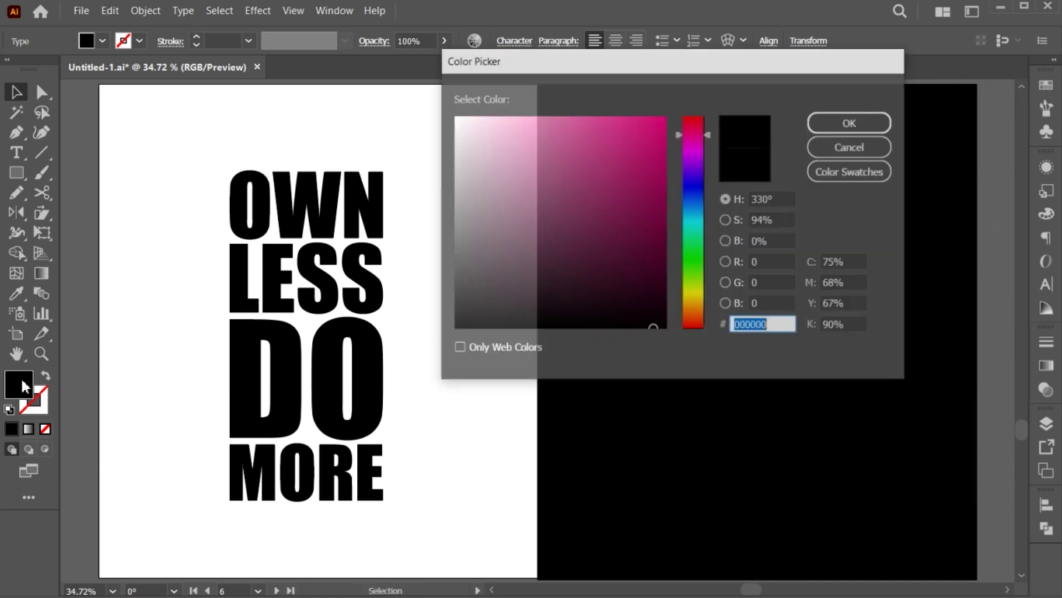
pyautogui.write('ff00aa')
pyautogui.moveTo(677, 135); pyautogui.dragTo(694, 301)
pyautogui.click(838, 123)
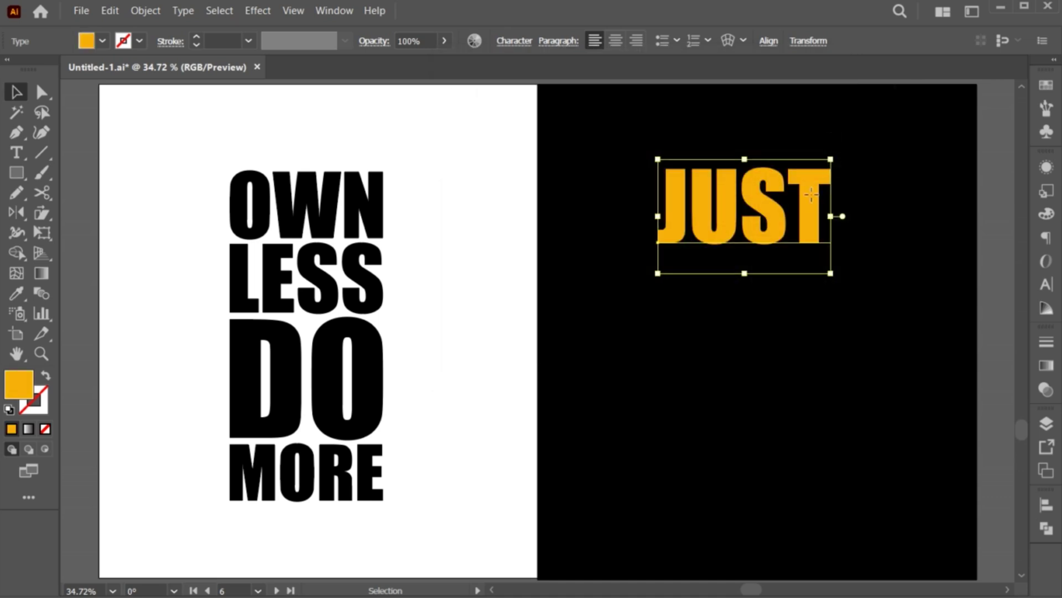
pyautogui.moveTo(811, 193); pyautogui.dragTo(812, 177)
pyautogui.moveTo(830, 254); pyautogui.dragTo(800, 220)
# - Copy JUST downward and retype the copies as BREATHE and LIFE
pyautogui.moveTo(807, 173)
pyautogui.mouseDown()
pyautogui.moveTo(786, 249)
pyautogui.moveTo(807, 308)
pyautogui.moveTo(801, 346)
pyautogui.moveTo(755, 408)
pyautogui.moveTo(749, 493)
pyautogui.mouseUp()
pyautogui.doubleClick(785, 248)
pyautogui.write('BREATHE')
pyautogui.press('Escape')
pyautogui.doubleClick(802, 343)
pyautogui.write('LIFE')
pyautogui.press('Escape')
# - Retype the remaining copied lines as GOES and ON
pyautogui.doubleClick(755, 407)
pyautogui.write('GOES')
pyautogui.press('Escape')
pyautogui.doubleClick(749, 493)
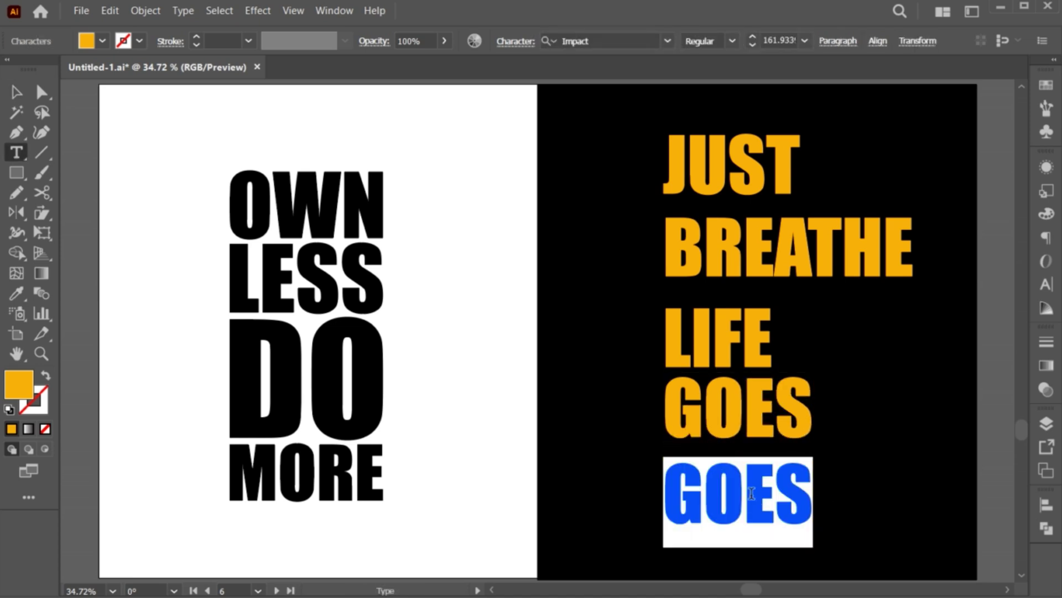
pyautogui.write('ON')
pyautogui.press('Escape')
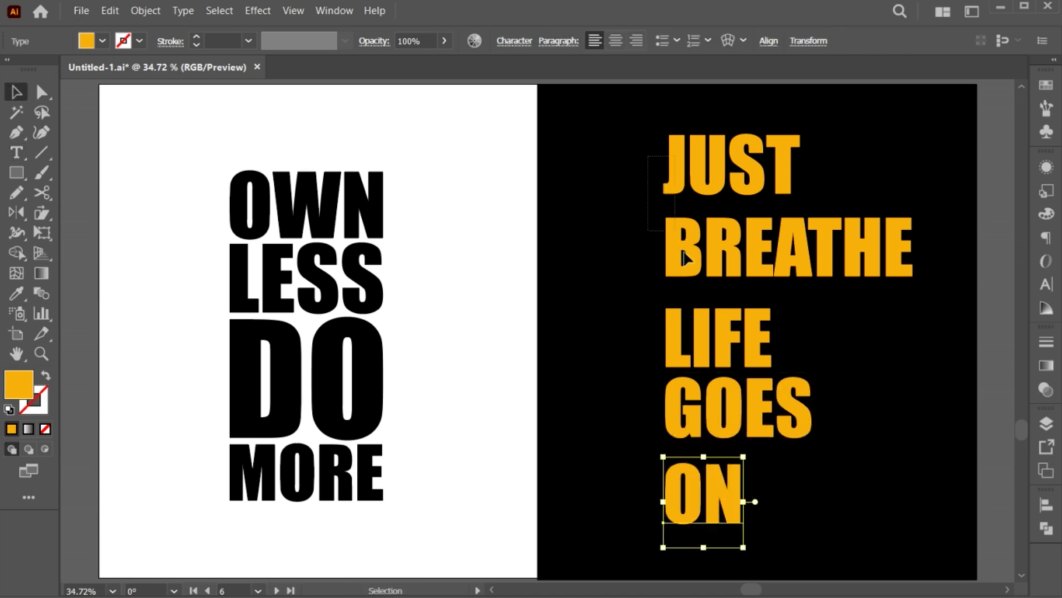
# - Shrink all five orange lines together and move them up and left
pyautogui.moveTo(685, 257); pyautogui.dragTo(763, 553)
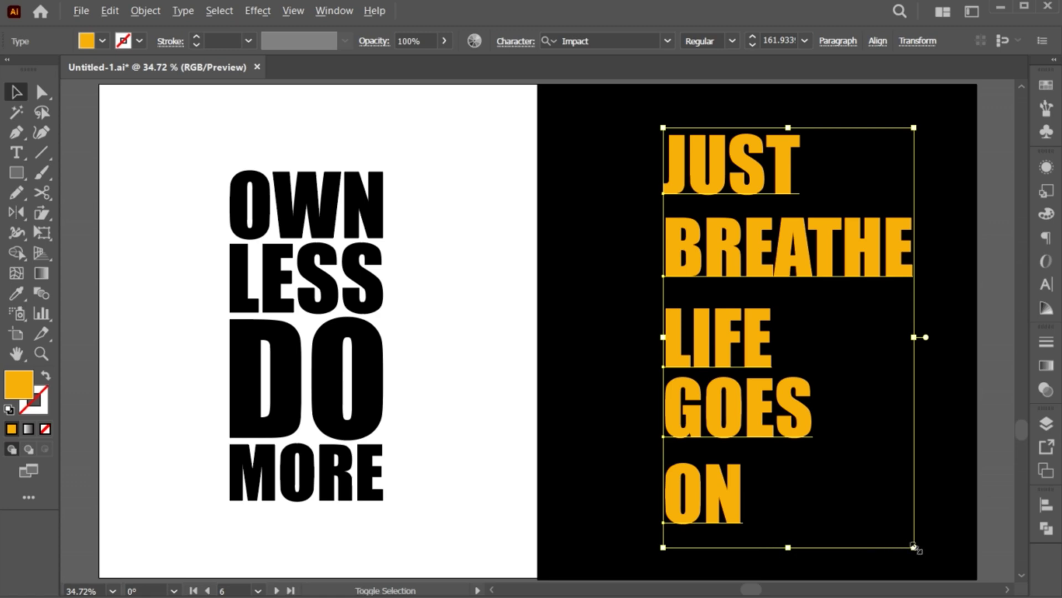
pyautogui.moveTo(914, 546); pyautogui.dragTo(838, 460)
pyautogui.moveTo(792, 317); pyautogui.dragTo(651, 213)
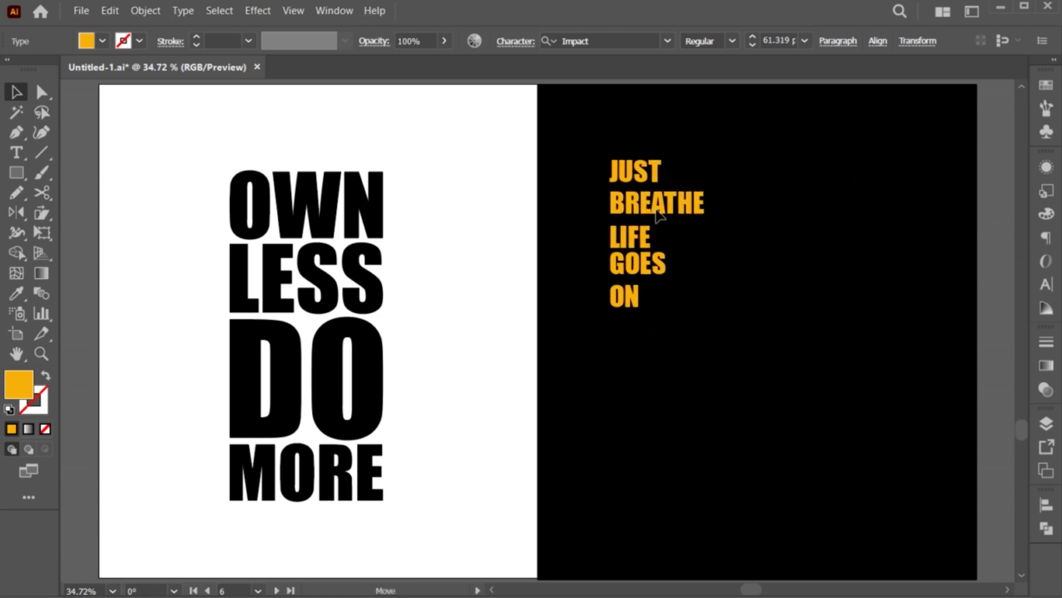
# - Run the textBlock script on the orange words with 5 mm spacing
pyautogui.click(81, 10)
pyautogui.moveTo(107, 381)
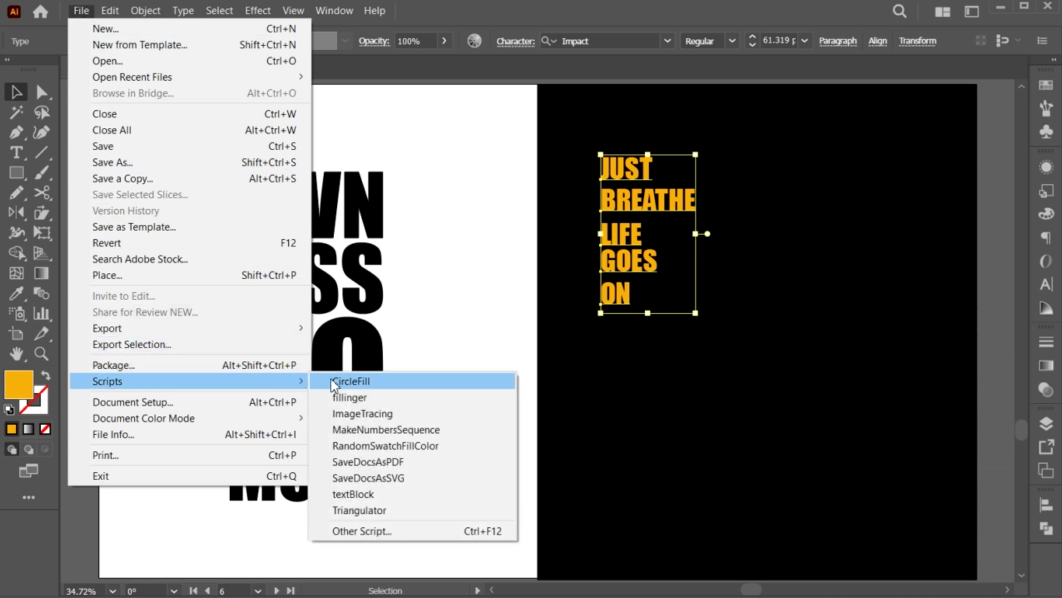
pyautogui.click(357, 493)
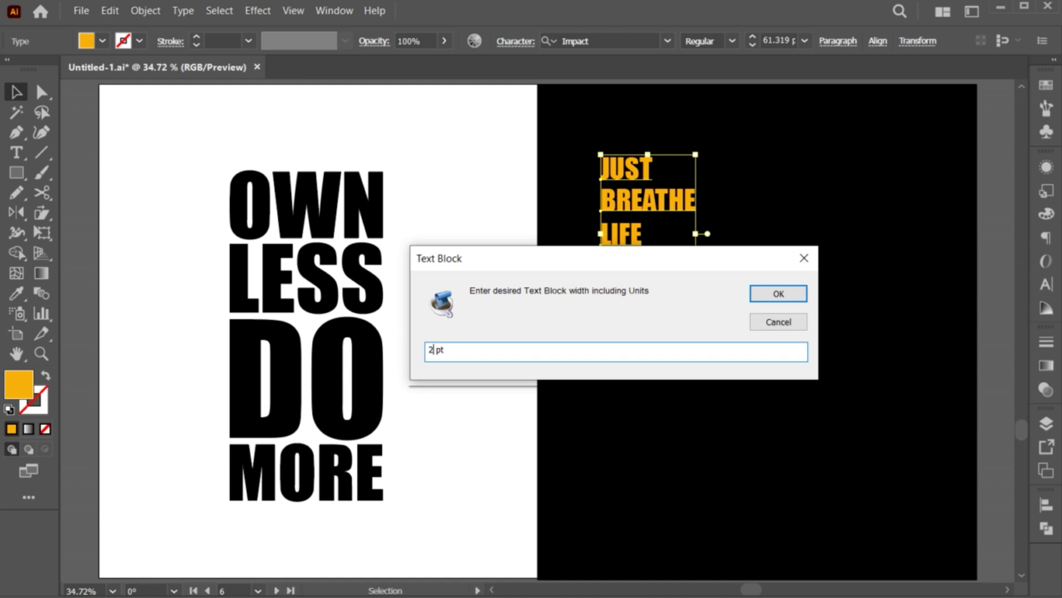
pyautogui.click(779, 293)
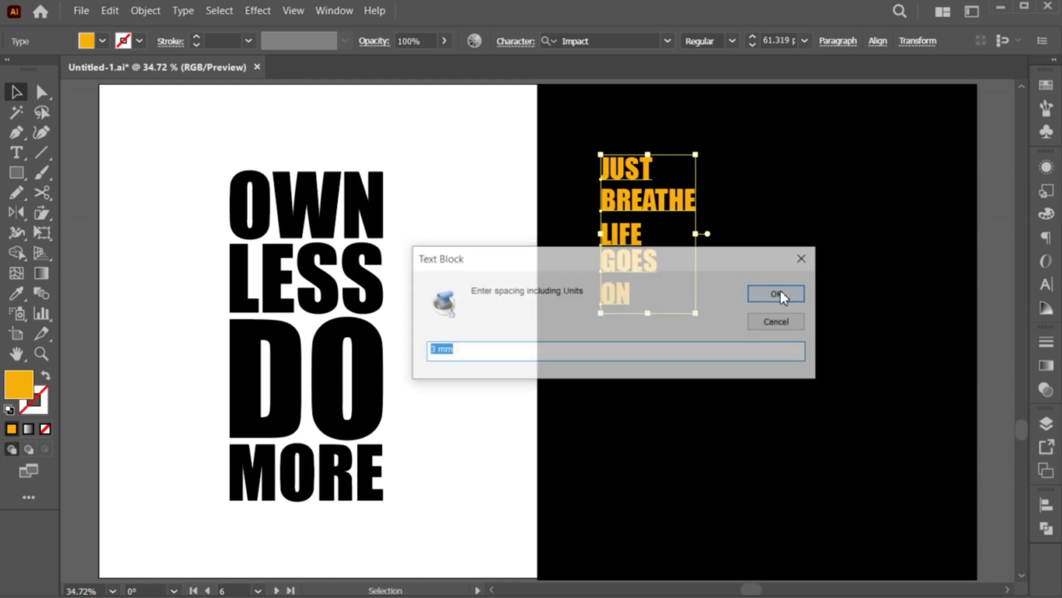
pyautogui.write('5 mm')
pyautogui.click(779, 293)
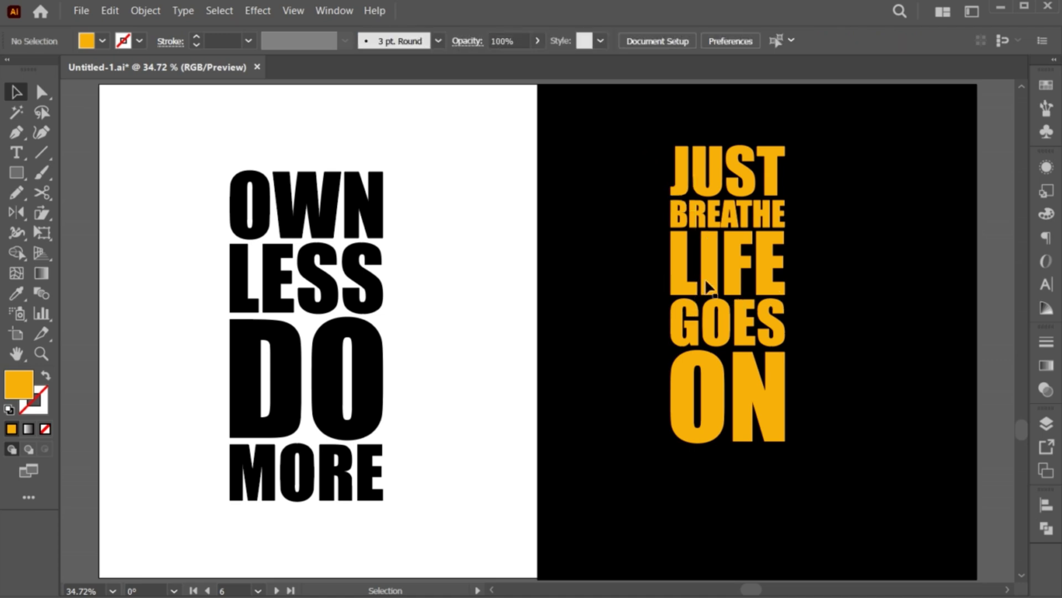
# - Centre and enlarge the new orange text block on the black half
pyautogui.moveTo(705, 285); pyautogui.dragTo(732, 316)
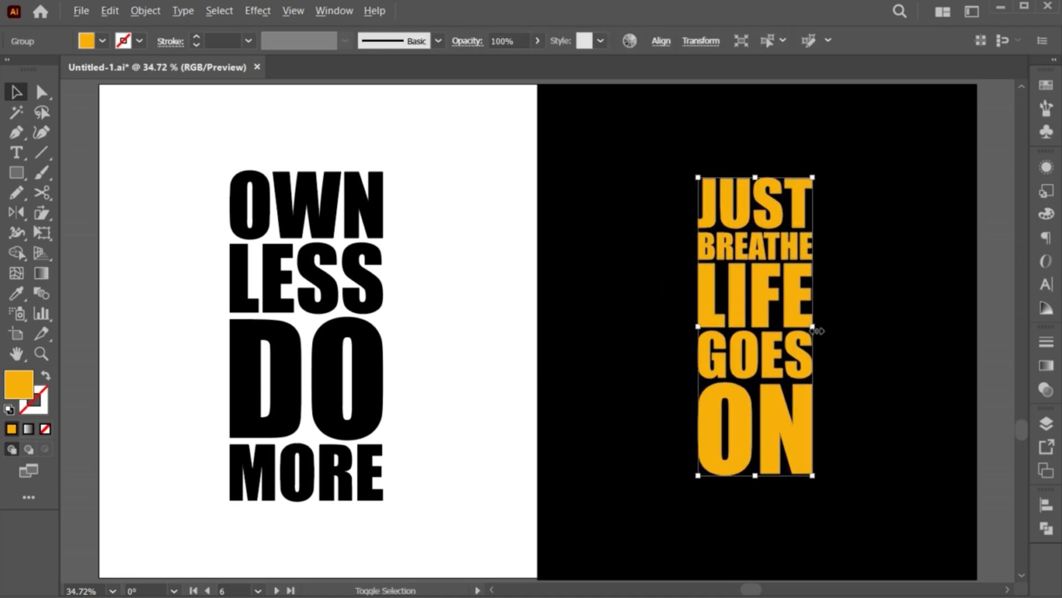
pyautogui.moveTo(818, 330); pyautogui.dragTo(824, 332)
pyautogui.click(897, 521)
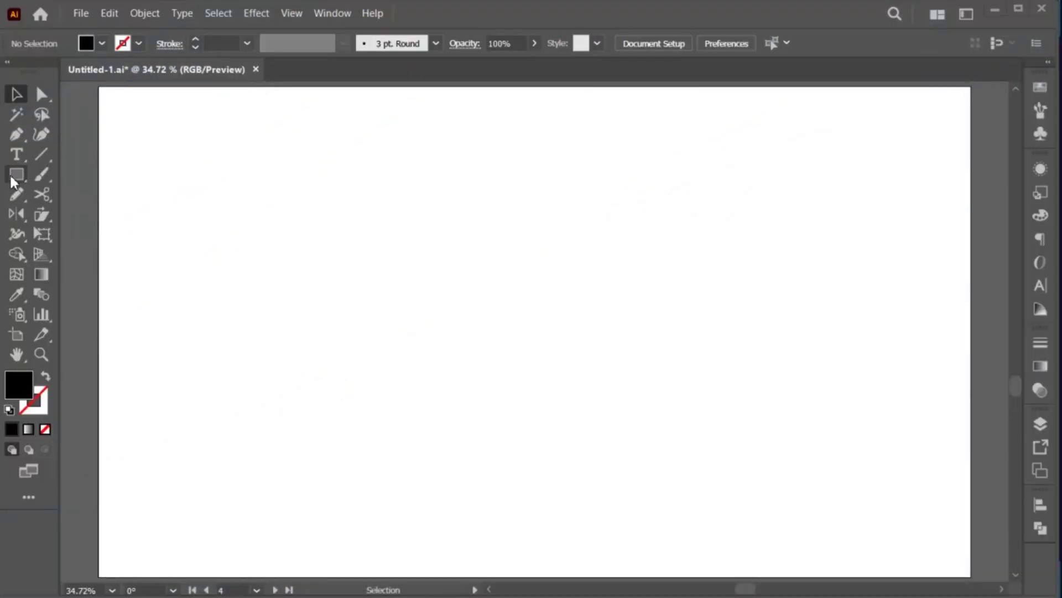
# - Draw a star near the top-left and give it a cyan fill
pyautogui.moveTo(16, 174); pyautogui.dragTo(88, 253)
pyautogui.moveTo(301, 176); pyautogui.dragTo(325, 202)
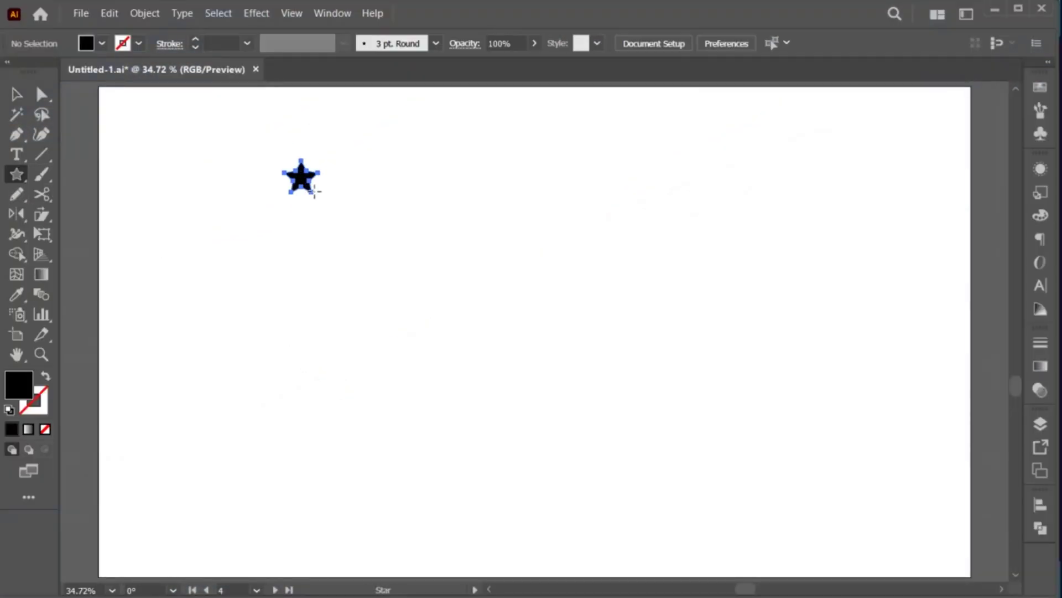
pyautogui.press('v')
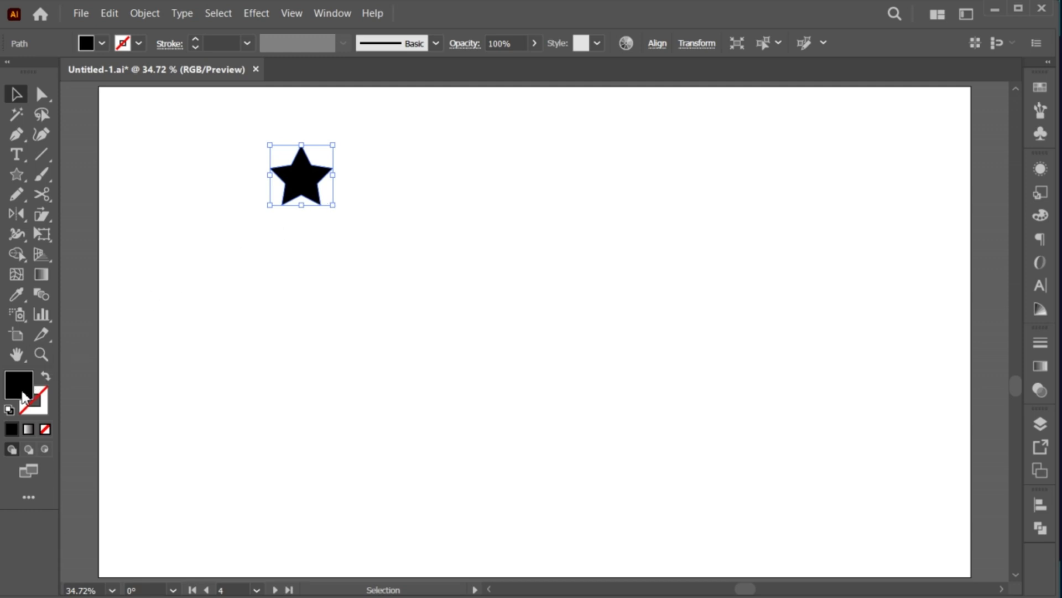
pyautogui.doubleClick(21, 387)
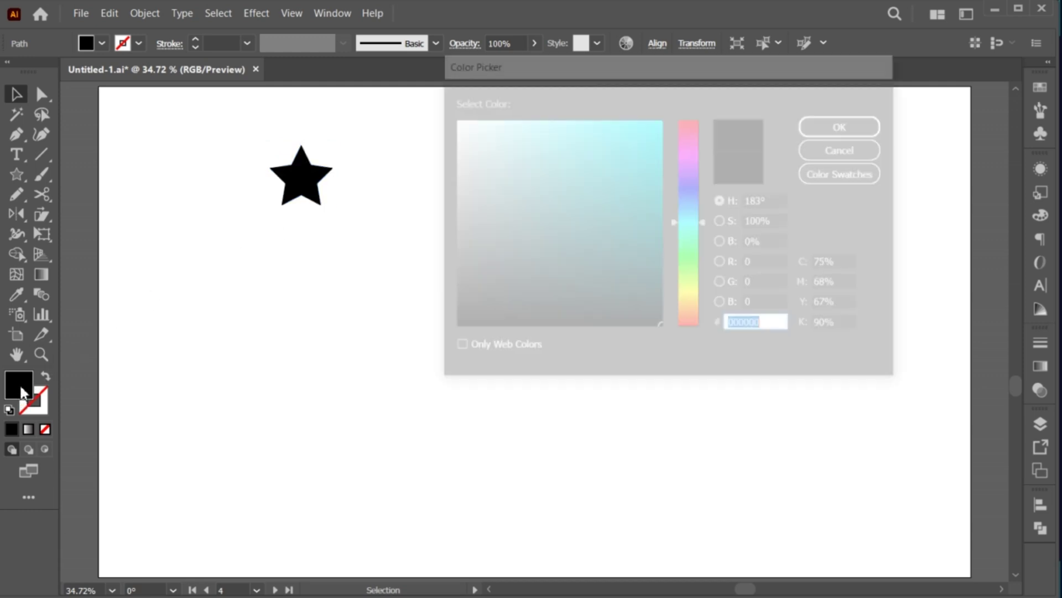
pyautogui.moveTo(636, 142); pyautogui.dragTo(646, 137)
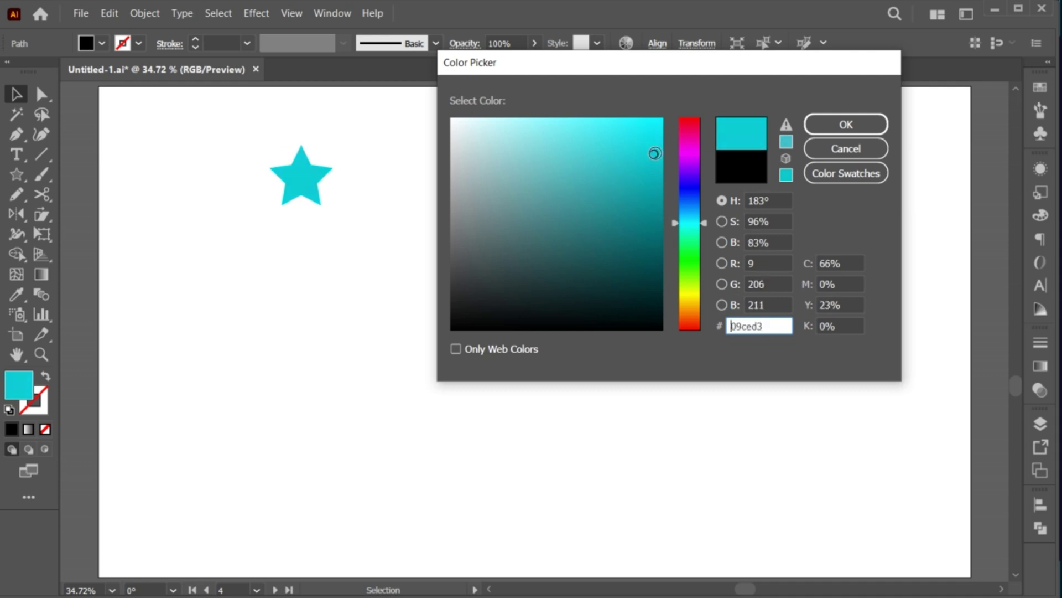
pyautogui.click(846, 124)
pyautogui.click(377, 198)
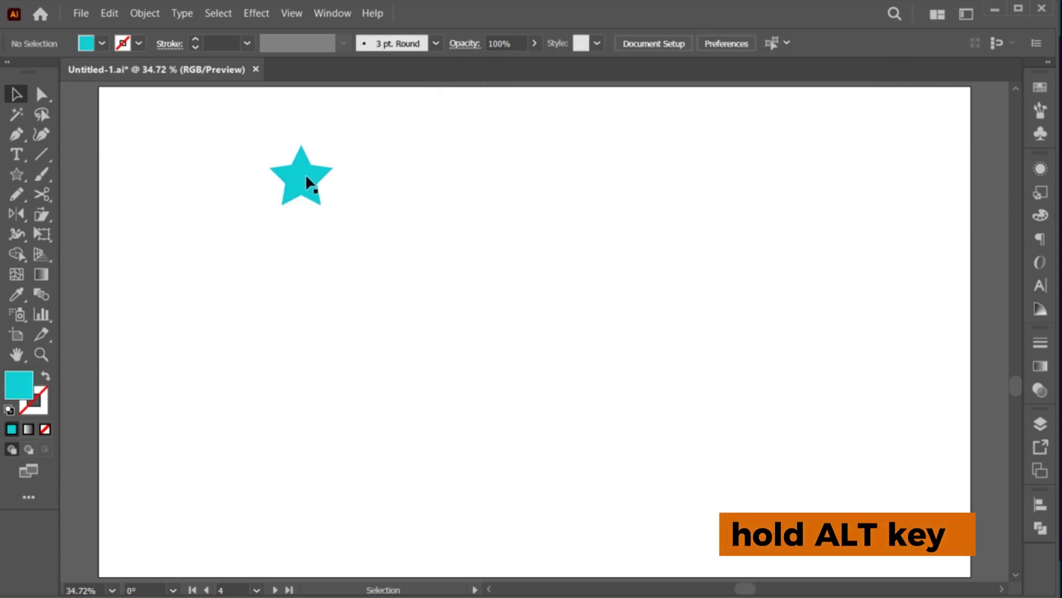
# - Duplicate the star, make the copy a thick cyan outline, and expand it
pyautogui.moveTo(306, 177); pyautogui.dragTo(380, 181)
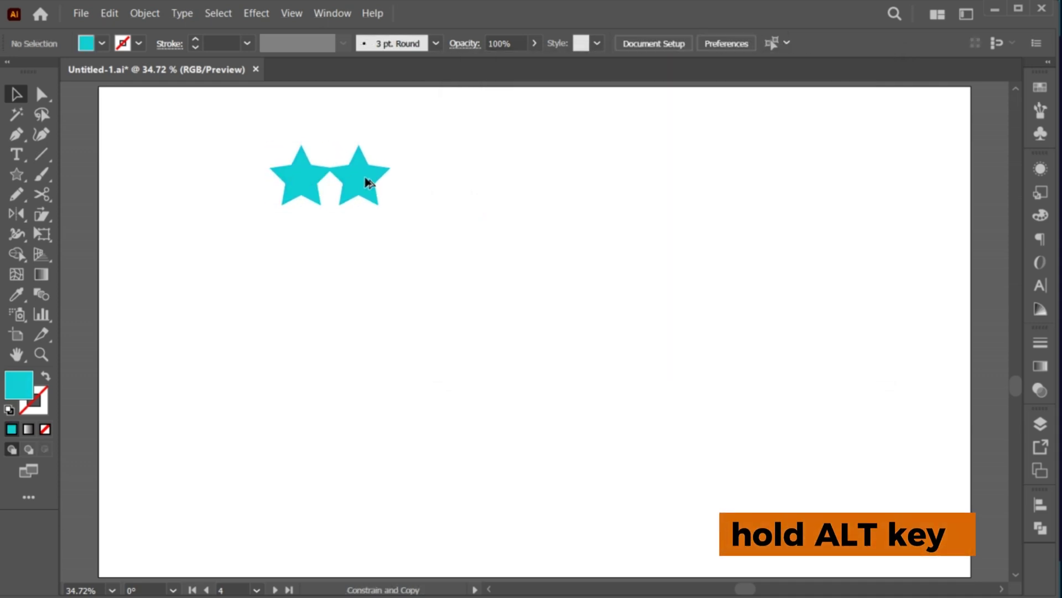
pyautogui.click(46, 376)
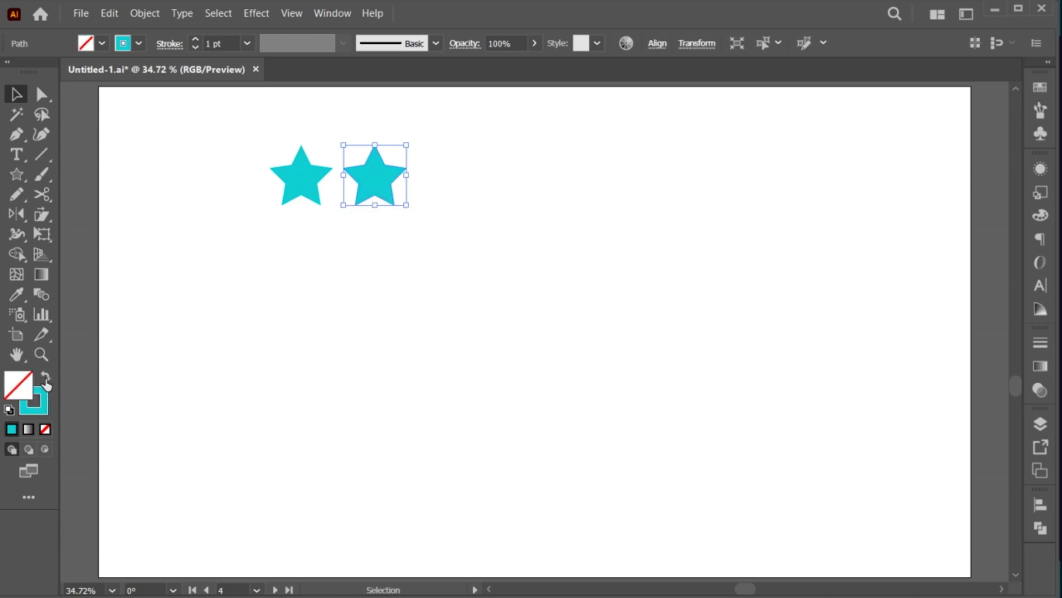
pyautogui.click(196, 40)
pyautogui.click(196, 40)
pyautogui.click(196, 40)
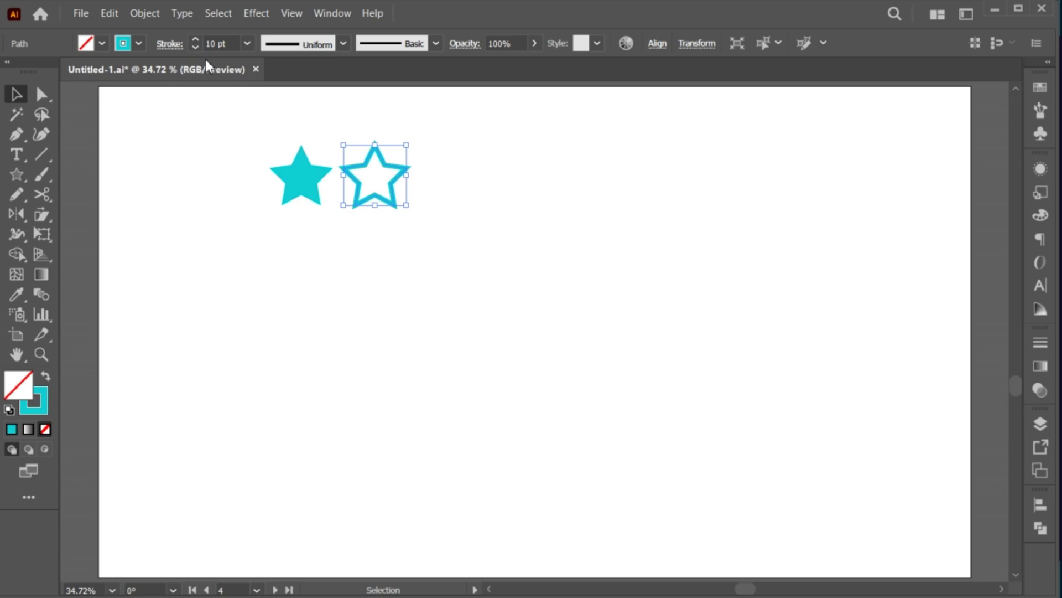
pyautogui.click(144, 13)
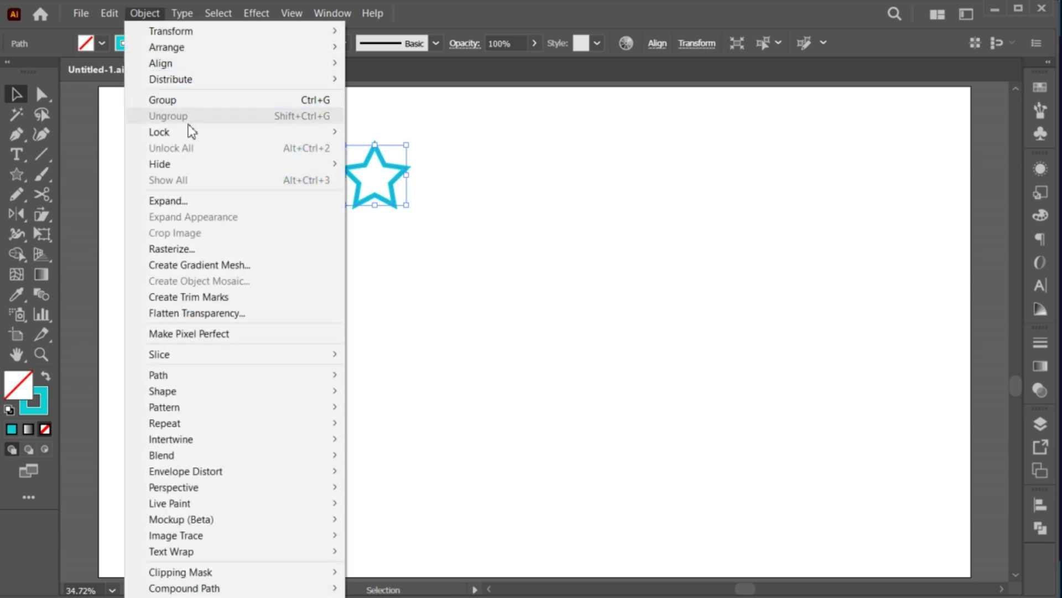
pyautogui.click(206, 200)
pyautogui.click(572, 432)
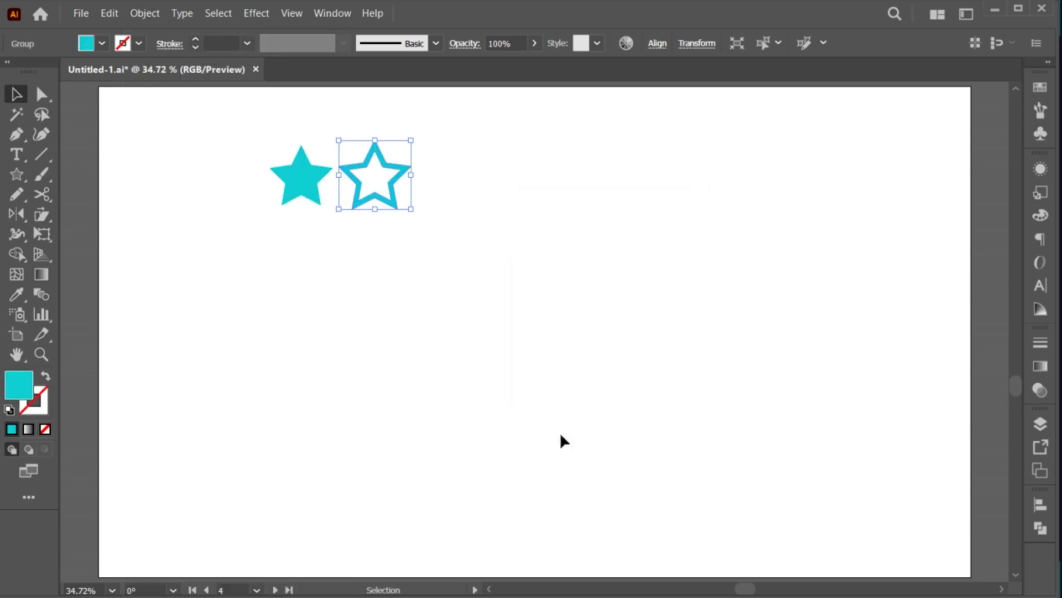
# - Shrink both stars together and group them
pyautogui.click(390, 274)
pyautogui.hotkey('ctrl', 'a')
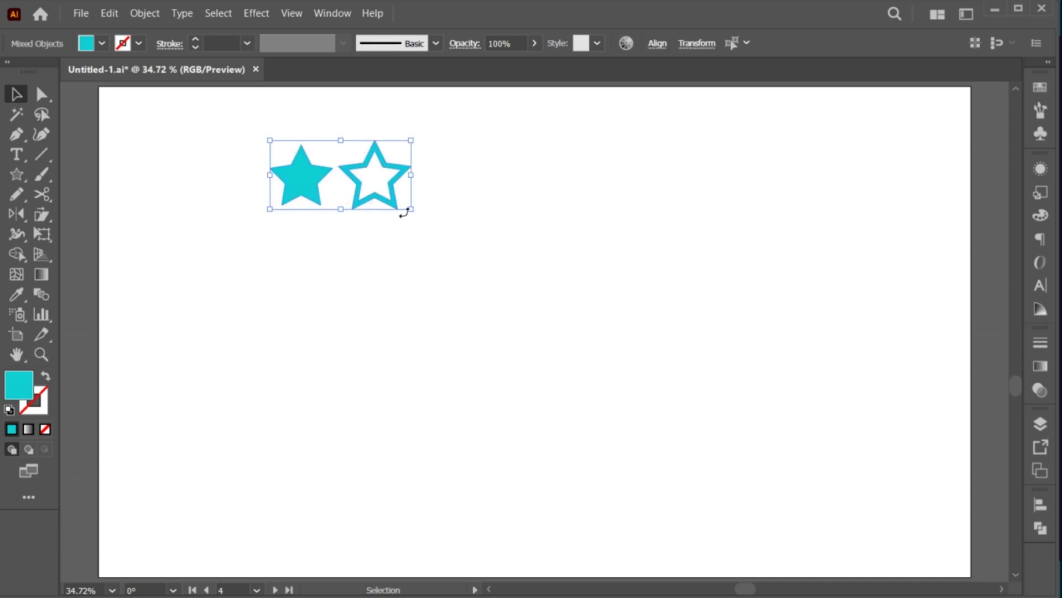
pyautogui.moveTo(411, 209); pyautogui.dragTo(393, 201)
pyautogui.rightClick(317, 183)
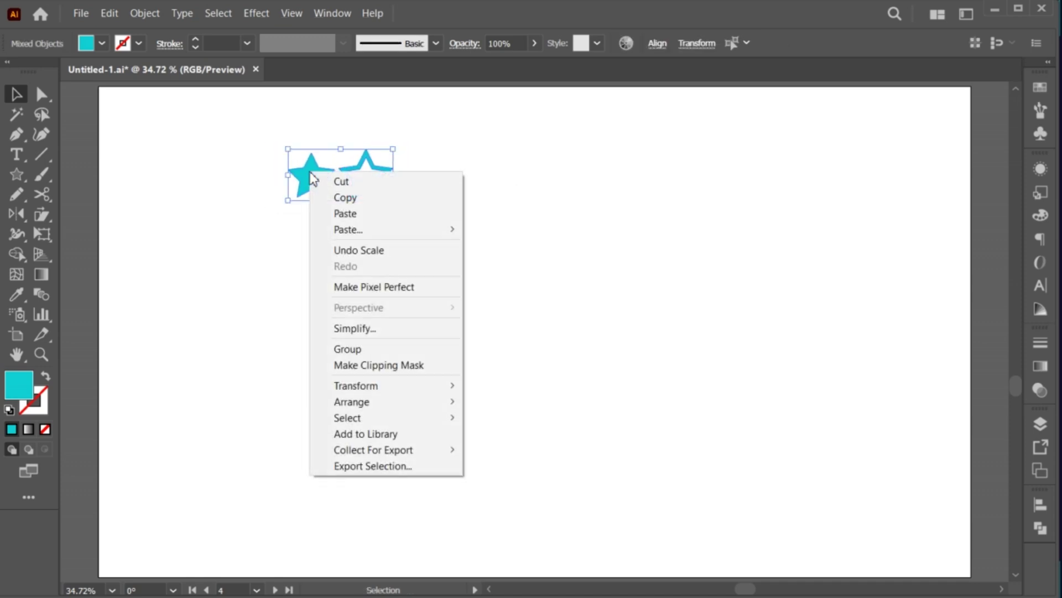
pyautogui.click(384, 350)
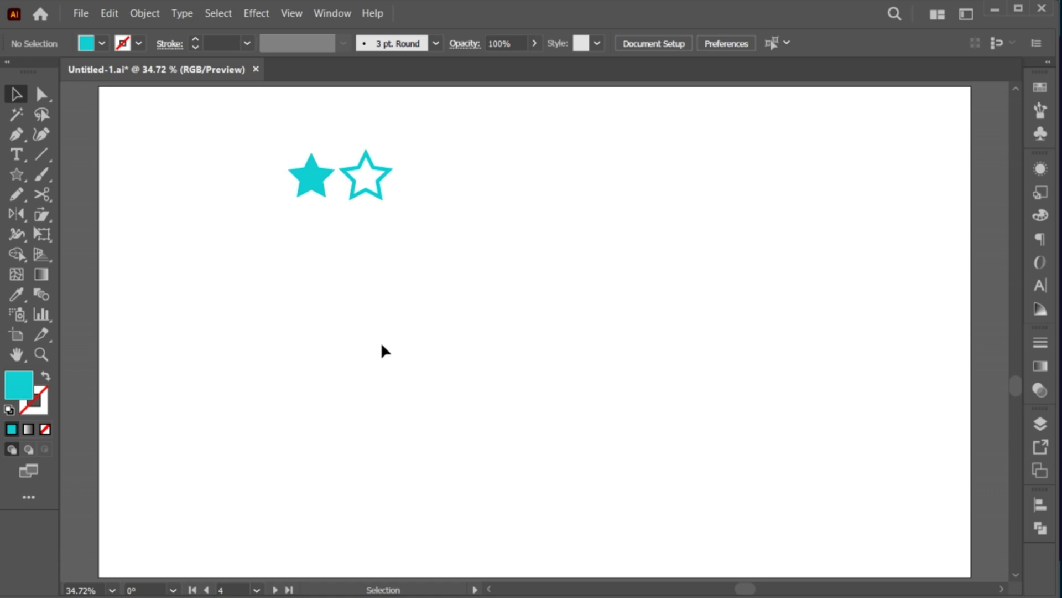
# - Type a letter Z and move it below the stars
pyautogui.click(16, 154)
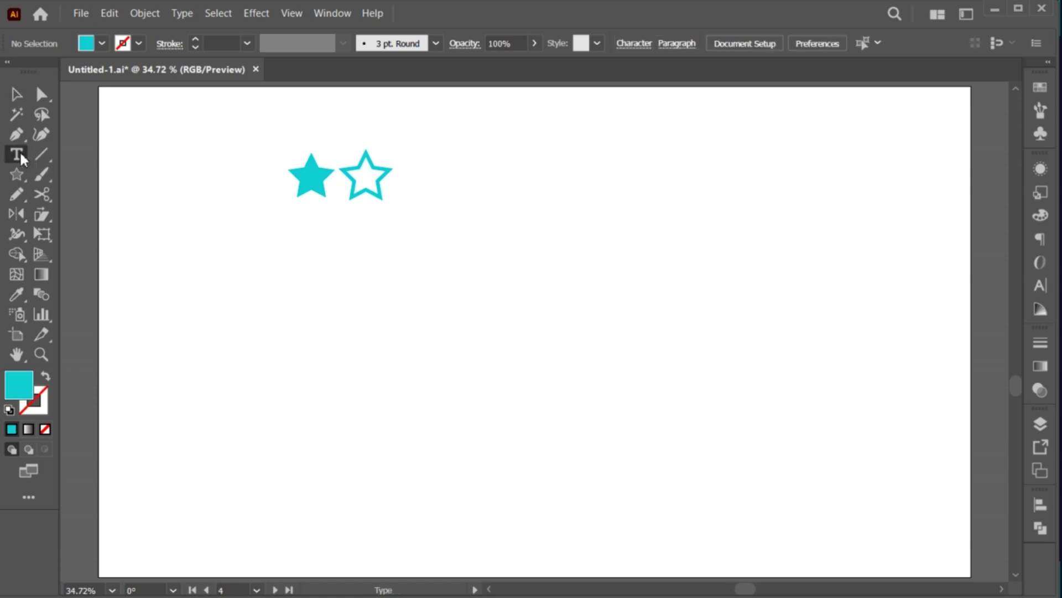
pyautogui.click(340, 334)
pyautogui.write('Z')
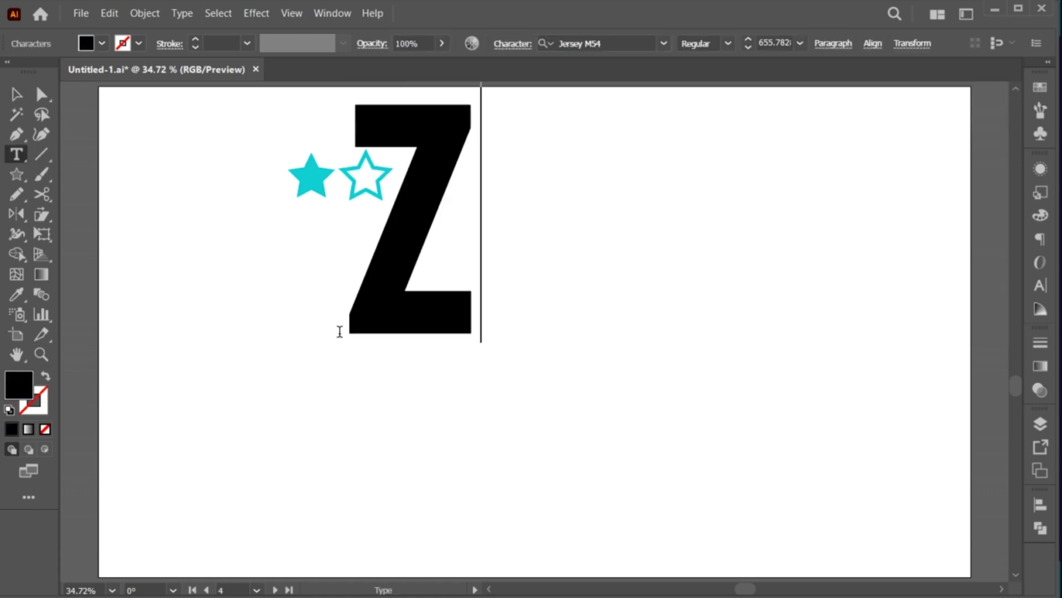
pyautogui.press('Escape')
pyautogui.moveTo(438, 211); pyautogui.dragTo(393, 346)
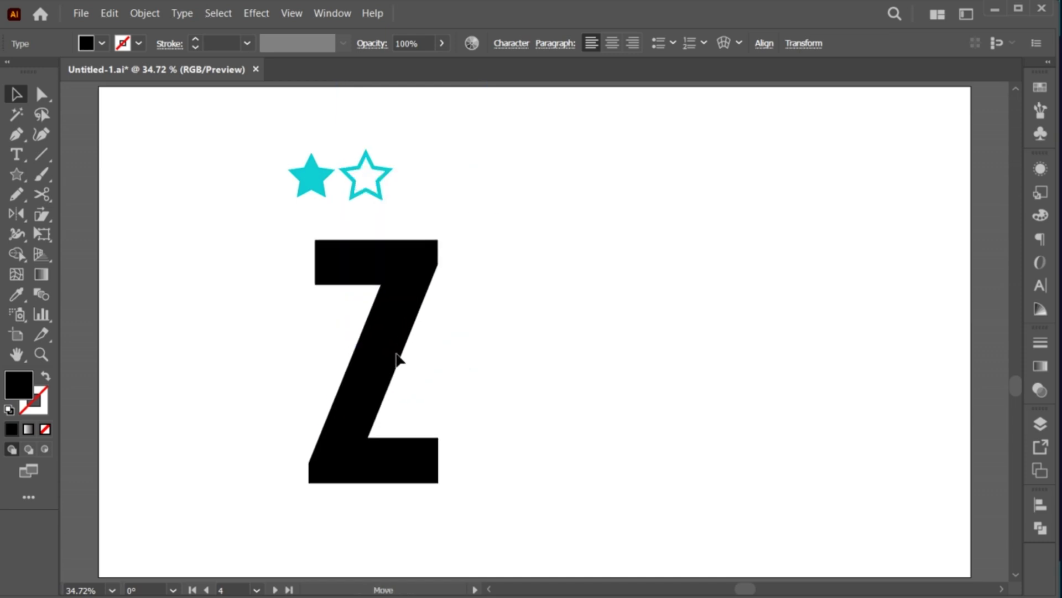
# - Set the Z to Bahnschrift Regular, enlarge it, and place it under the stars
pyautogui.press('t')
pyautogui.doubleClick(390, 343)
pyautogui.click(633, 40)
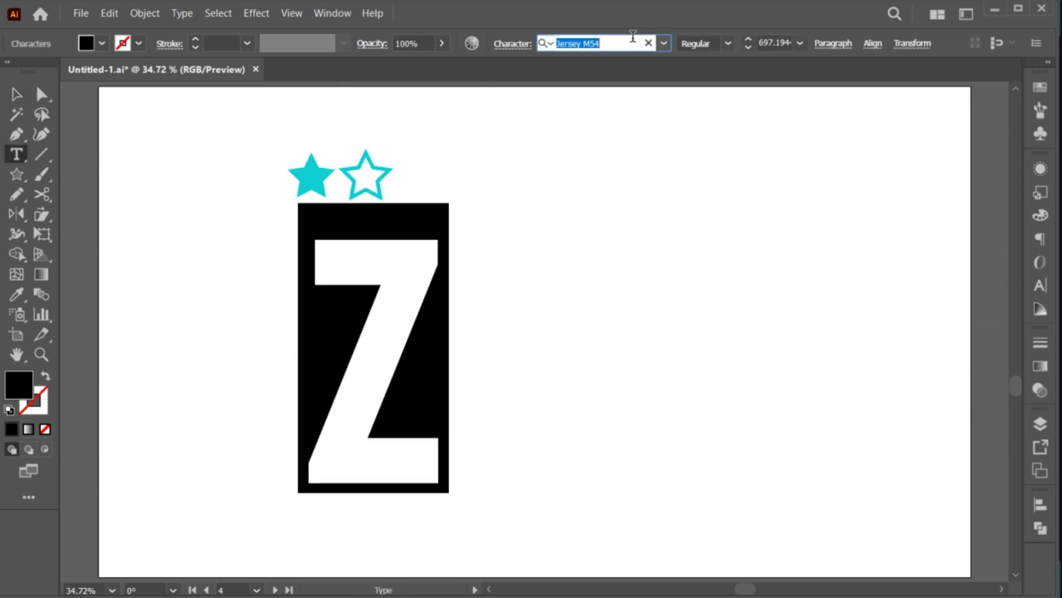
pyautogui.write('bahn')
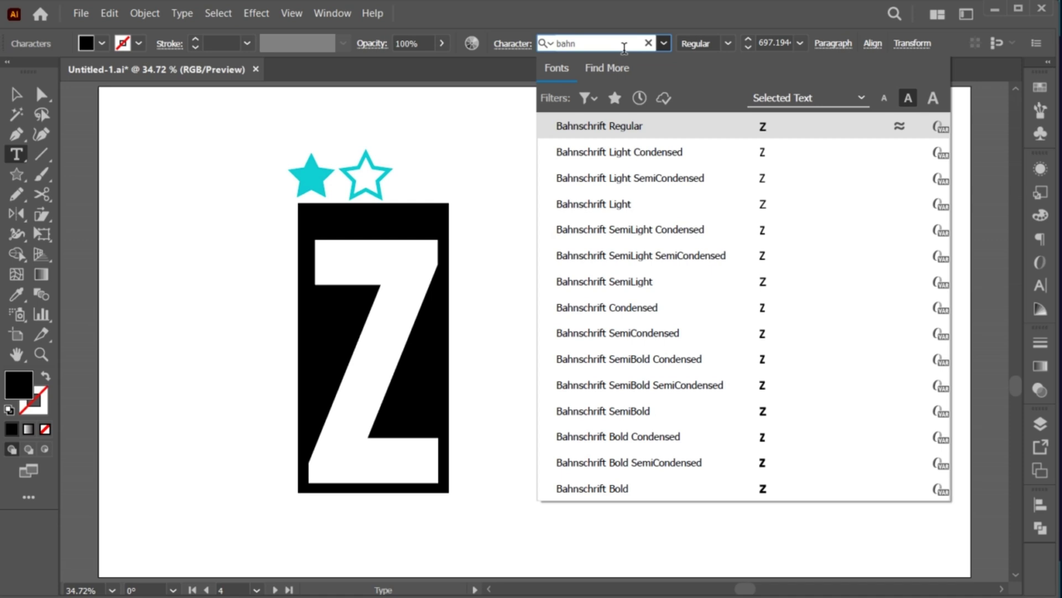
pyautogui.click(636, 133)
pyautogui.press('Escape')
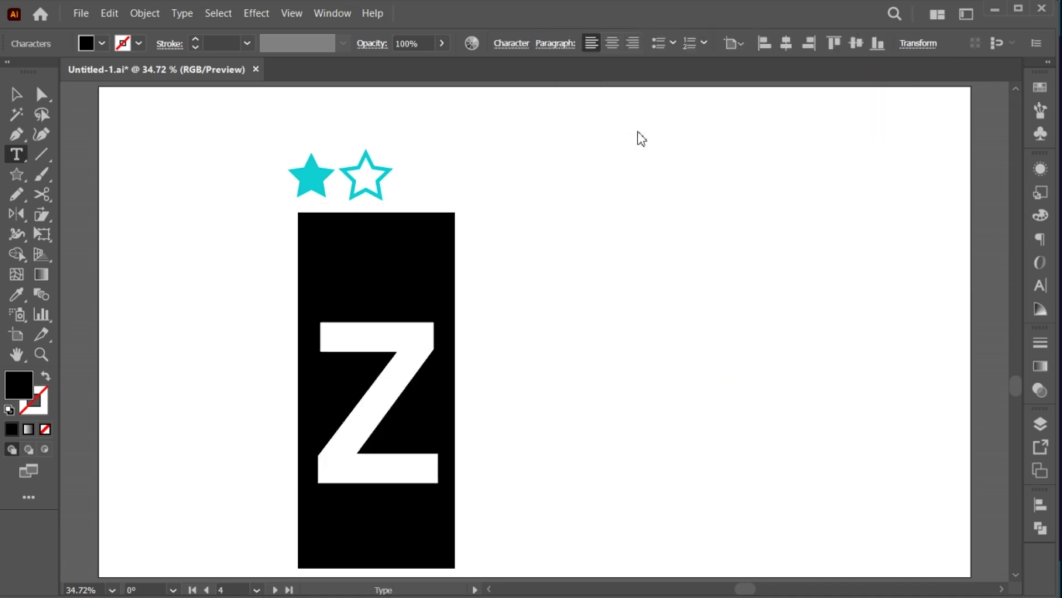
pyautogui.moveTo(458, 390); pyautogui.dragTo(474, 392)
pyautogui.moveTo(416, 340); pyautogui.dragTo(448, 293)
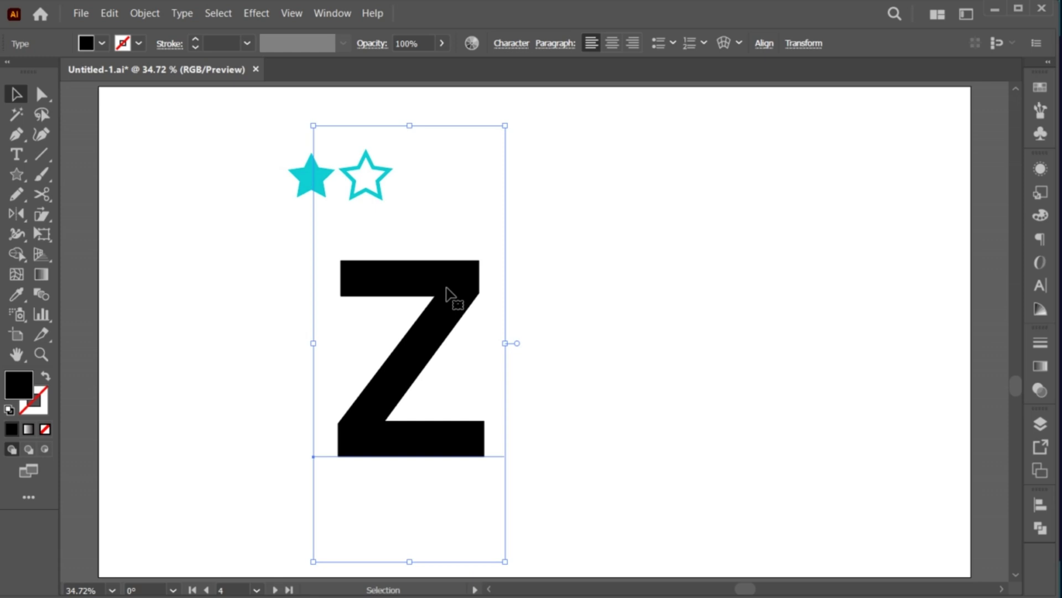
# - Create outlines from the Z, ungroup it, bring it to front, and set the stars above it
pyautogui.rightClick(421, 265)
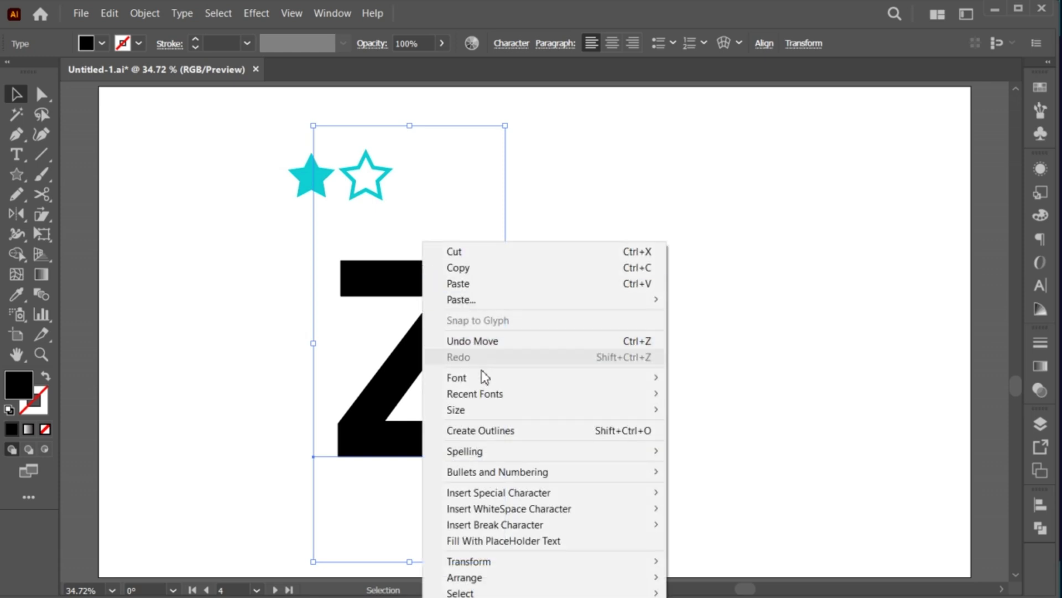
pyautogui.click(498, 430)
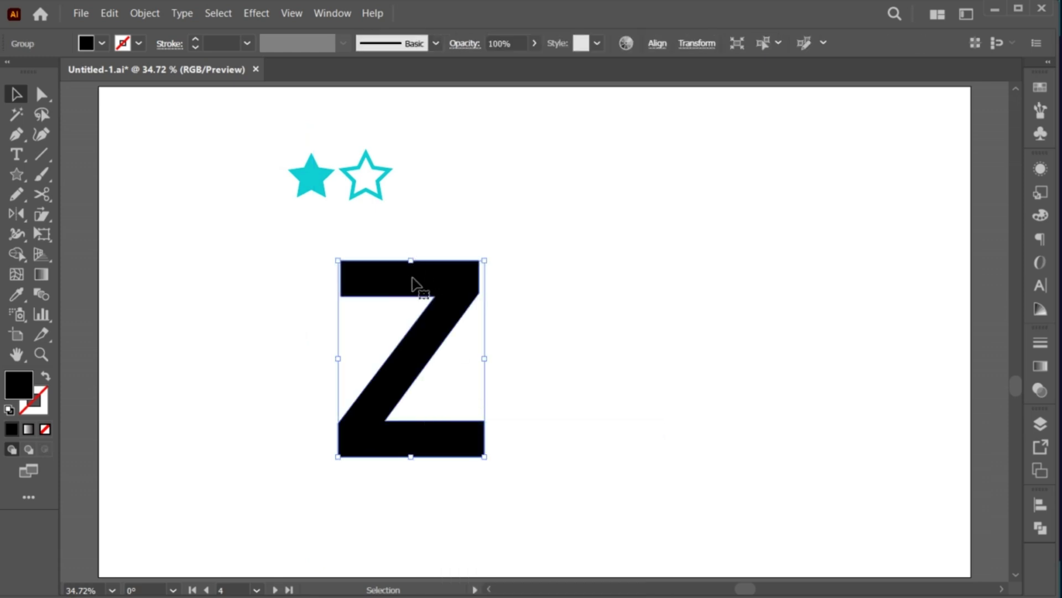
pyautogui.rightClick(412, 278)
pyautogui.click(498, 469)
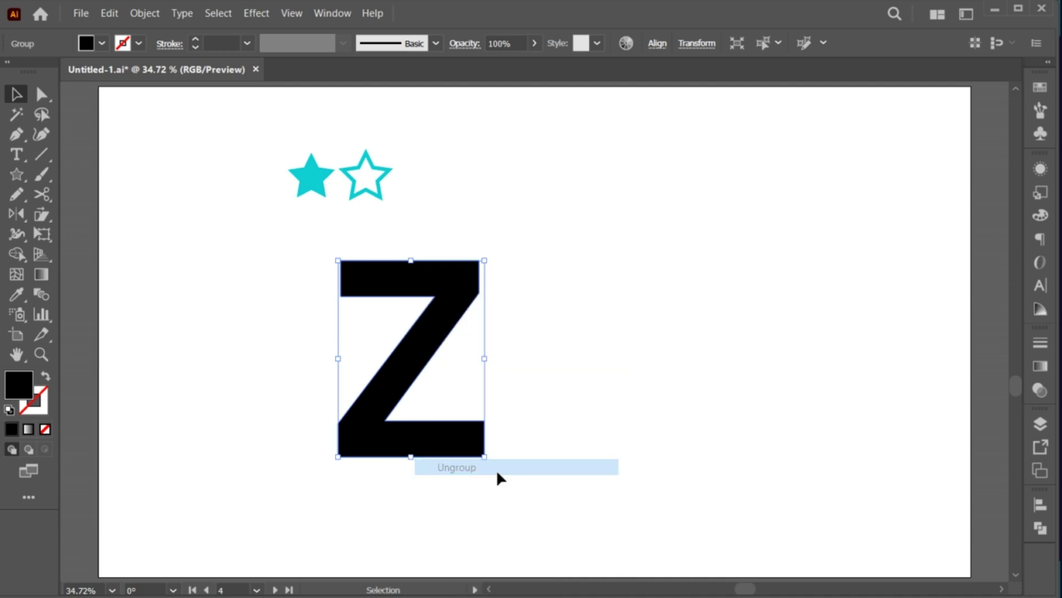
pyautogui.rightClick(406, 142)
pyautogui.moveTo(449, 386)
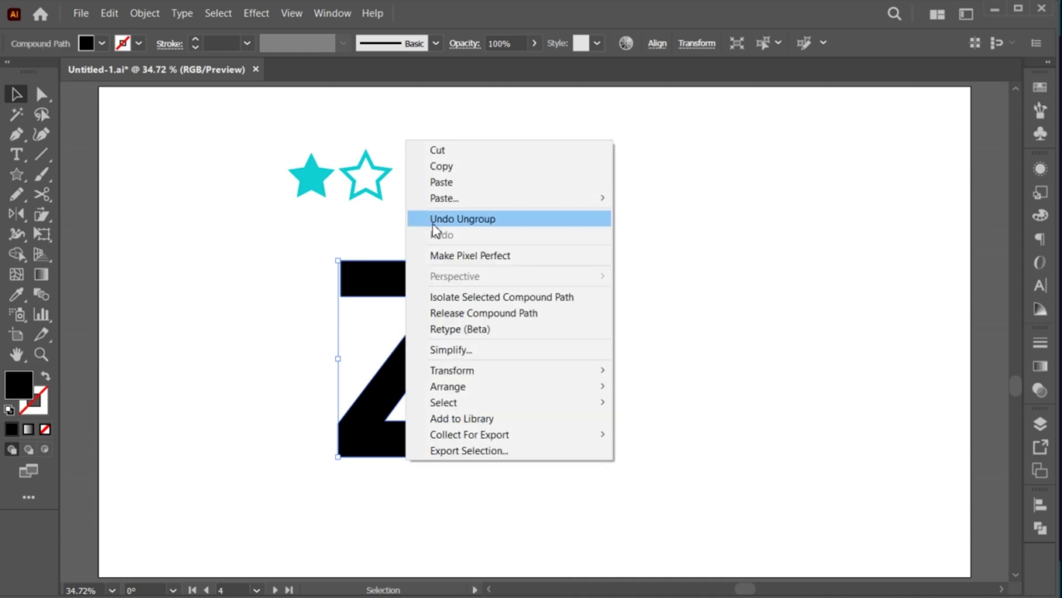
pyautogui.click(645, 387)
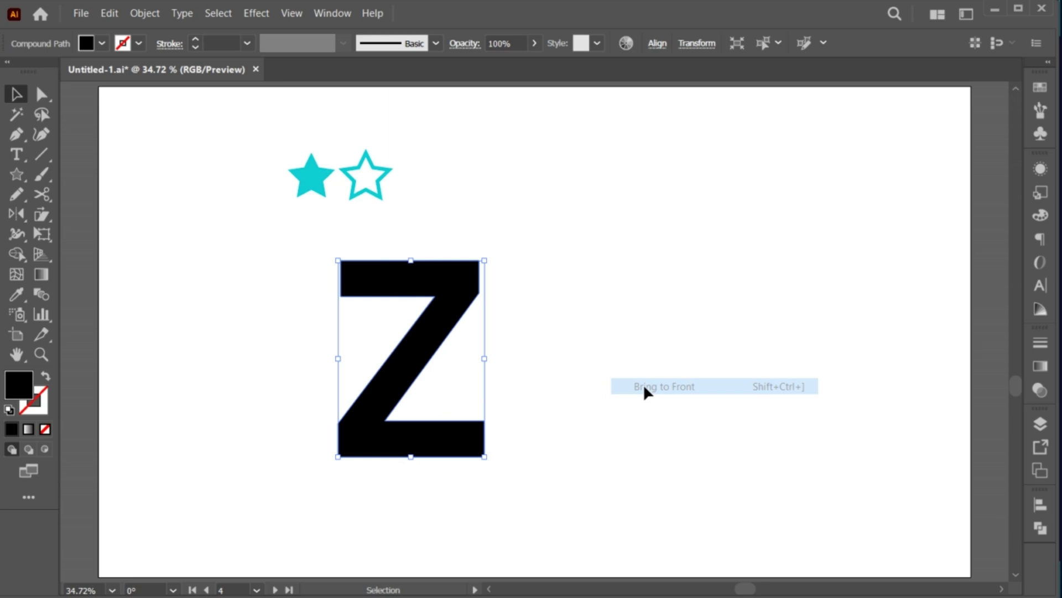
pyautogui.moveTo(354, 191); pyautogui.dragTo(421, 228)
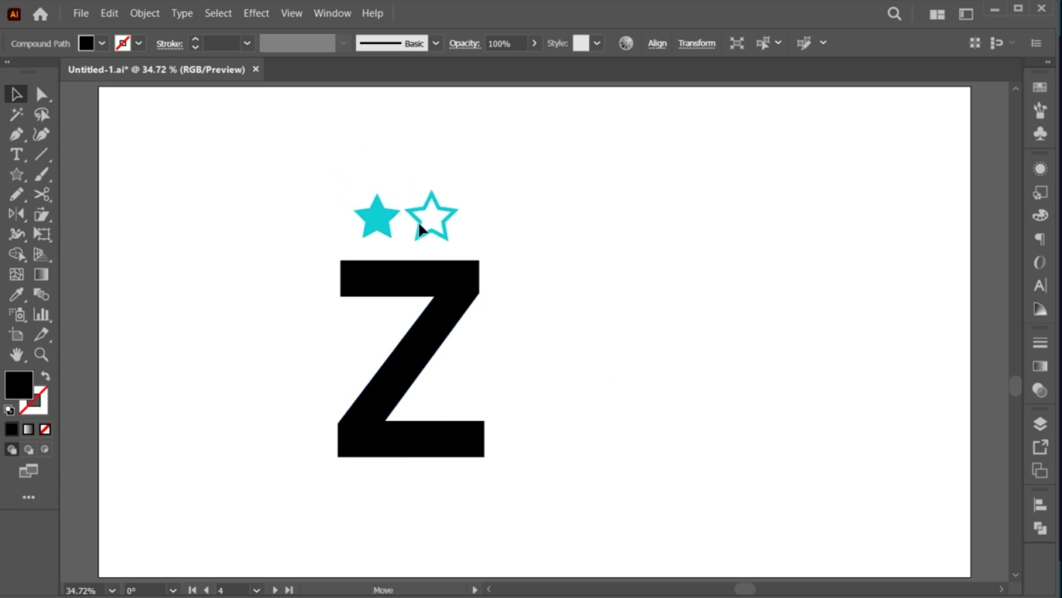
pyautogui.hotkey('ctrl', 'g')
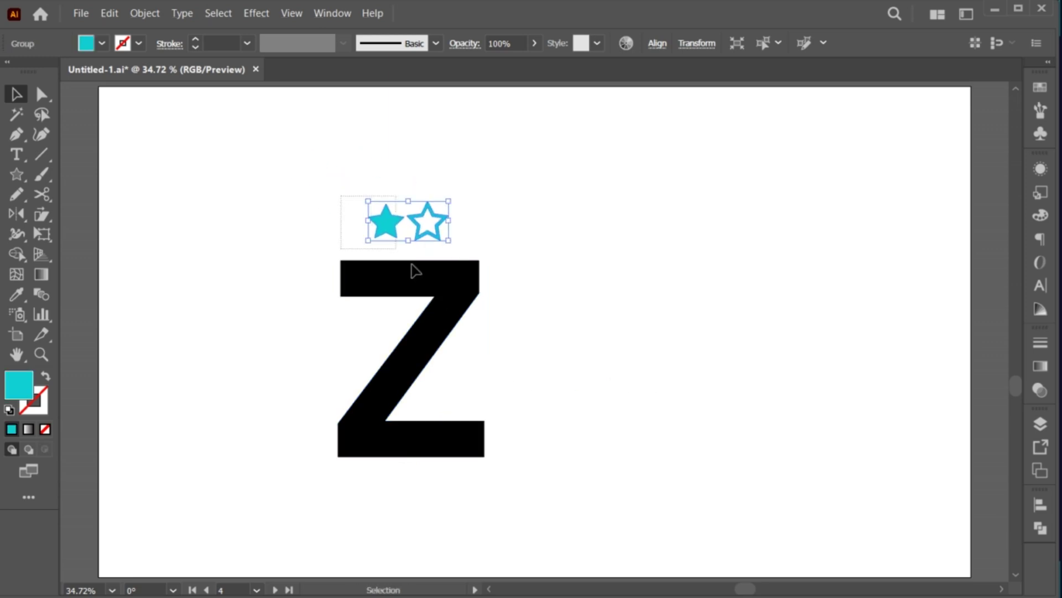
# - Run Fillinger on the stars and Z with Max 6 and Resize 55
pyautogui.keyDown('shift'); pyautogui.click(431, 302); pyautogui.keyUp('shift')
pyautogui.click(81, 13)
pyautogui.moveTo(107, 382)
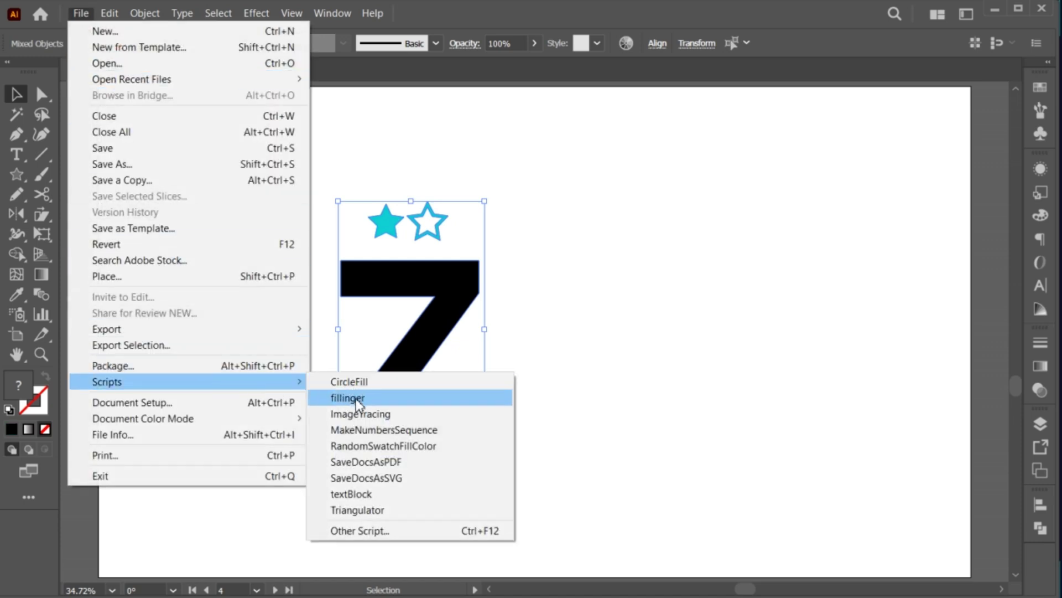
pyautogui.click(353, 397)
pyautogui.click(580, 192)
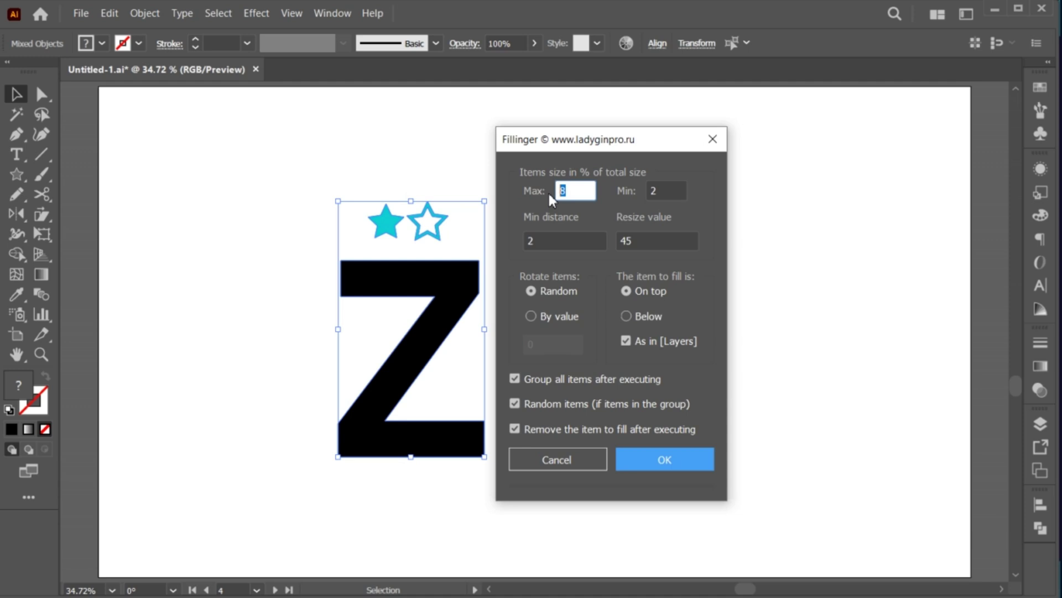
pyautogui.write('6')
pyautogui.click(666, 192)
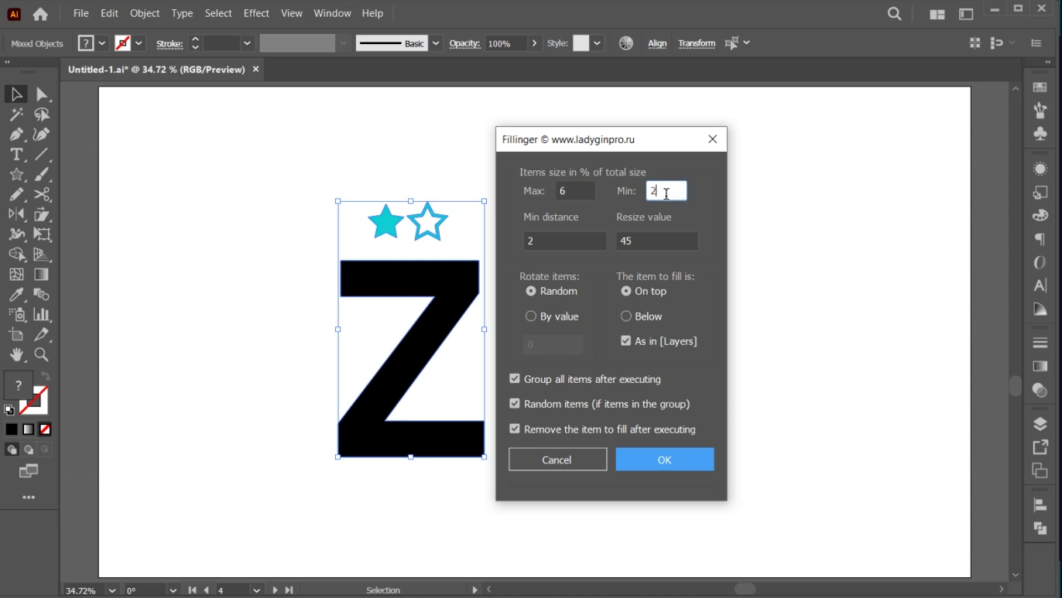
pyautogui.click(640, 238)
pyautogui.write('55')
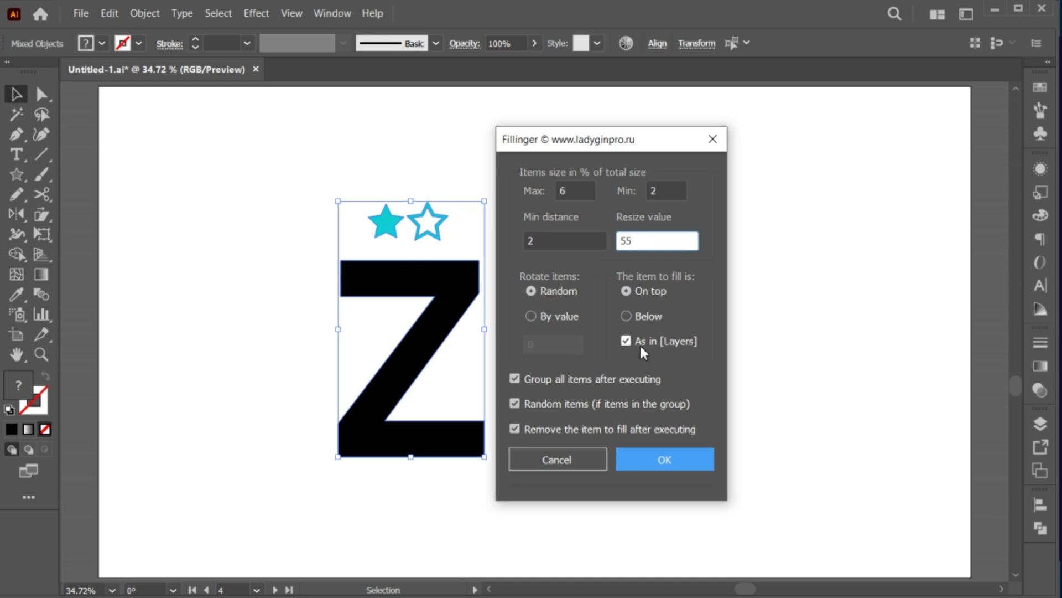
pyautogui.click(659, 459)
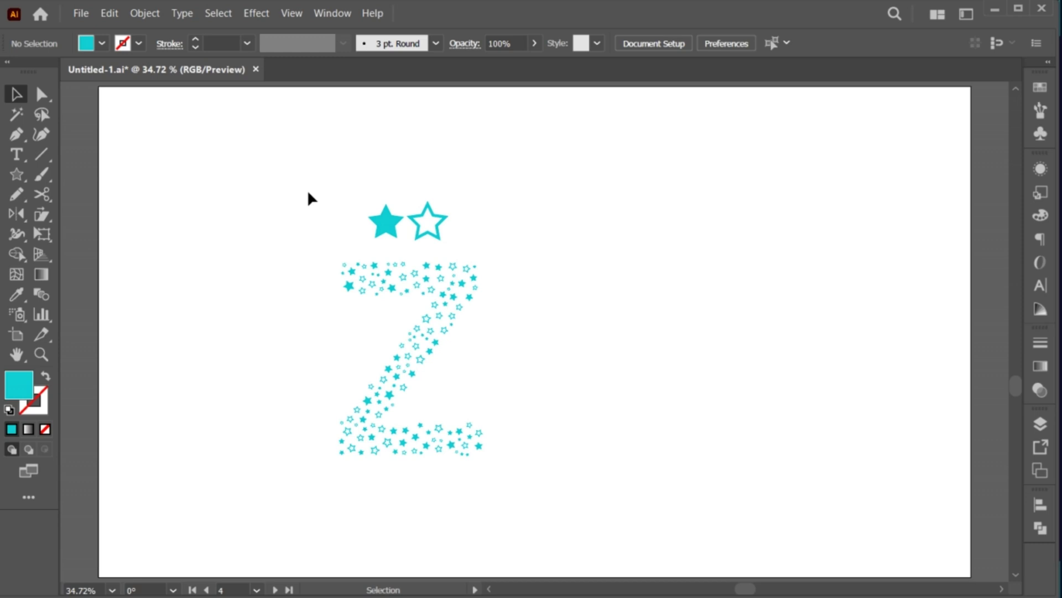
# - Enlarge the star-filled Z, move it left, and raise the two stars
pyautogui.moveTo(307, 189); pyautogui.dragTo(503, 437)
pyautogui.moveTo(488, 332); pyautogui.dragTo(501, 330)
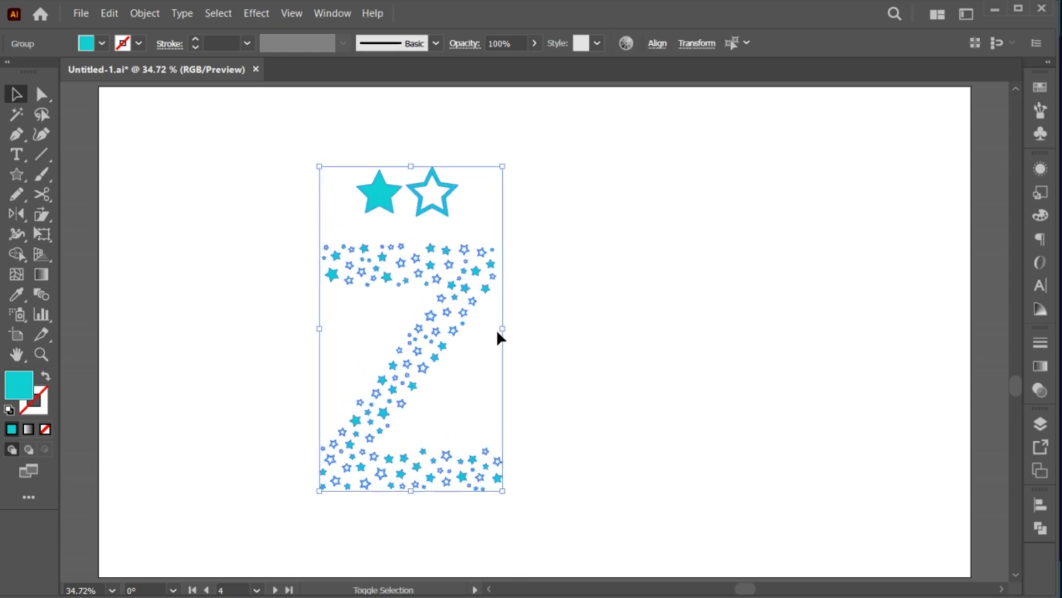
pyautogui.moveTo(431, 264); pyautogui.dragTo(347, 254)
pyautogui.click(431, 214)
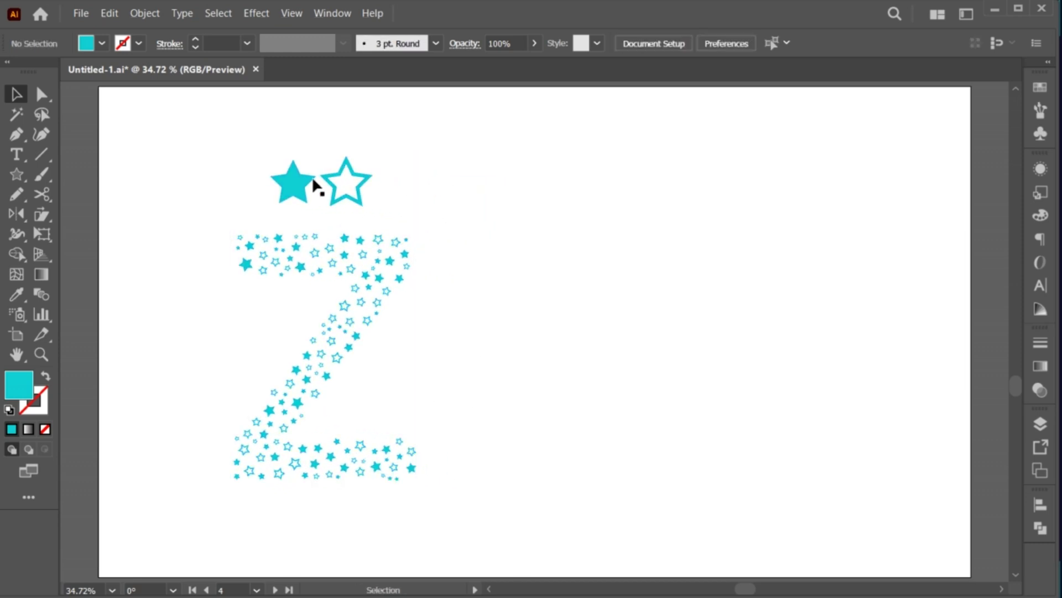
pyautogui.moveTo(313, 183); pyautogui.dragTo(308, 160)
pyautogui.moveTo(204, 220); pyautogui.dragTo(446, 495)
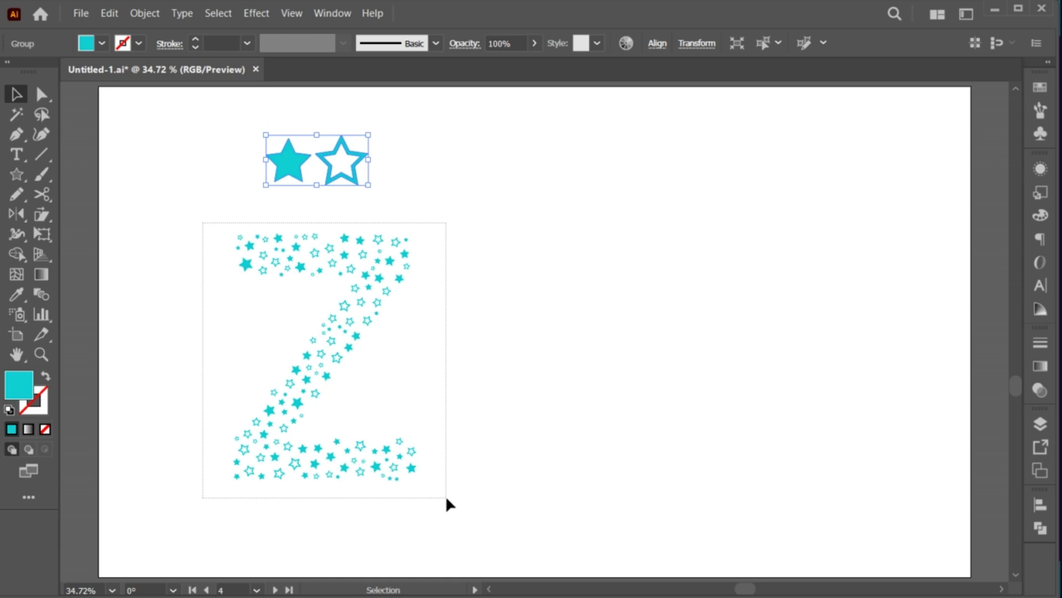
# - Recolour the star Z magenta and duplicate it onto the right half
pyautogui.doubleClick(28, 387)
pyautogui.moveTo(678, 225); pyautogui.dragTo(688, 134)
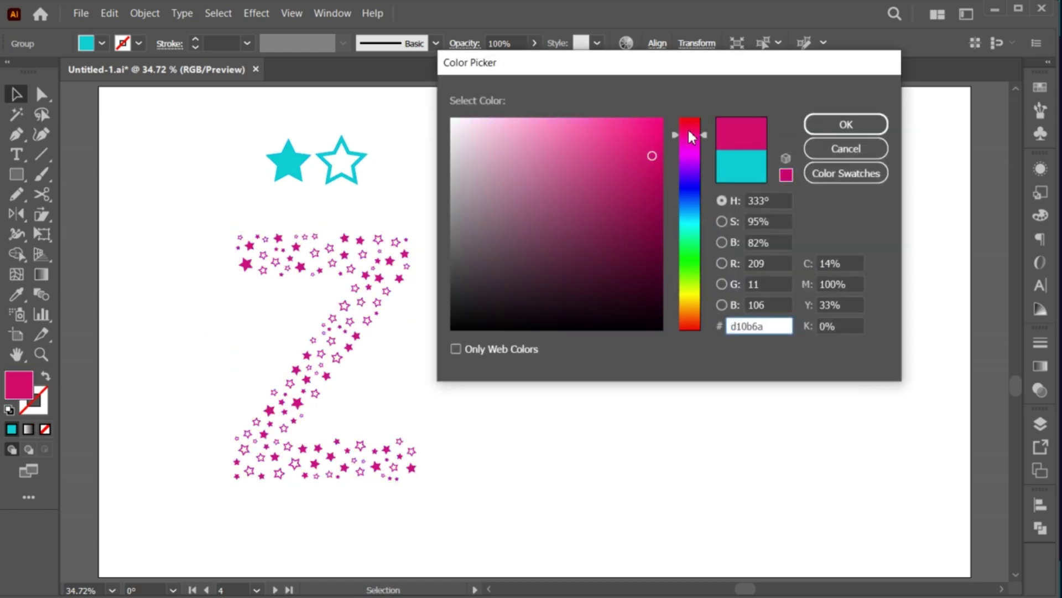
pyautogui.click(811, 126)
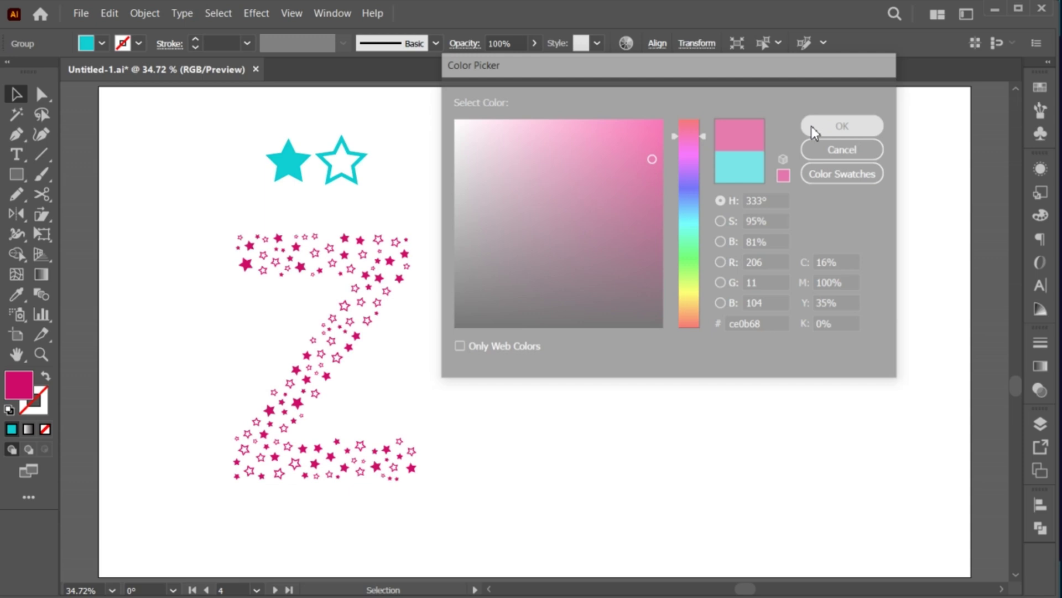
pyautogui.click(538, 358)
pyautogui.moveTo(369, 347); pyautogui.dragTo(801, 349)
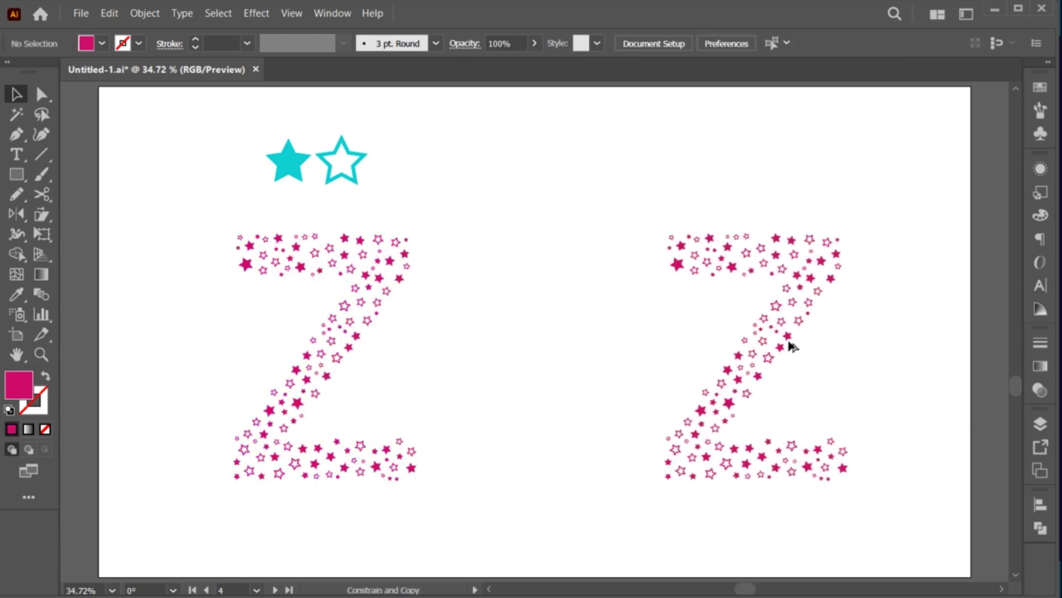
pyautogui.click(525, 373)
pyautogui.click(16, 175)
# - Draw a 000000 black rectangle over the right half and send it behind the star Z copy
pyautogui.moveTo(637, 85); pyautogui.dragTo(982, 578)
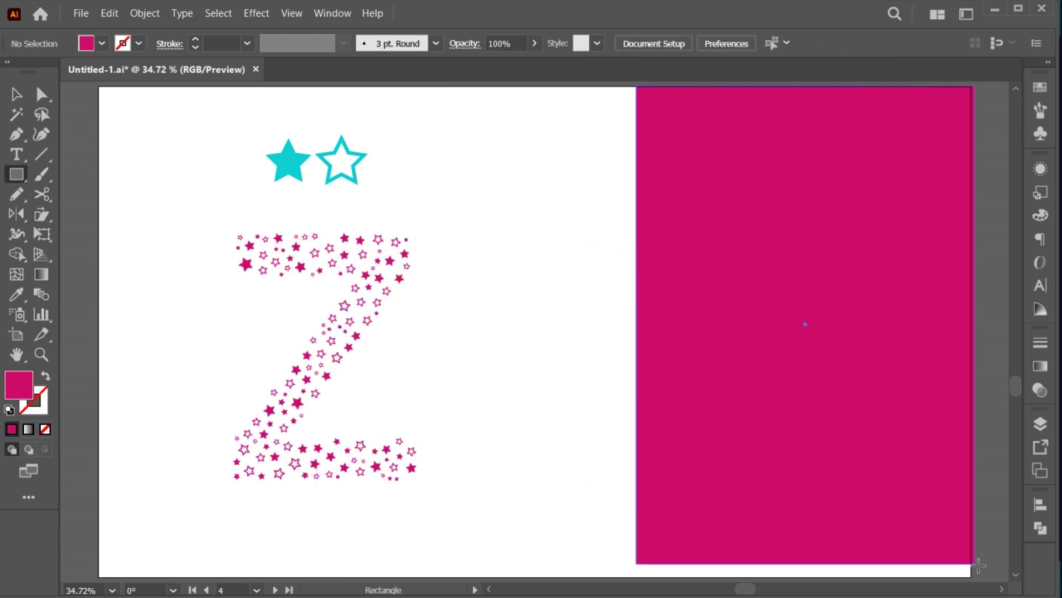
pyautogui.doubleClick(21, 383)
pyautogui.write('000000')
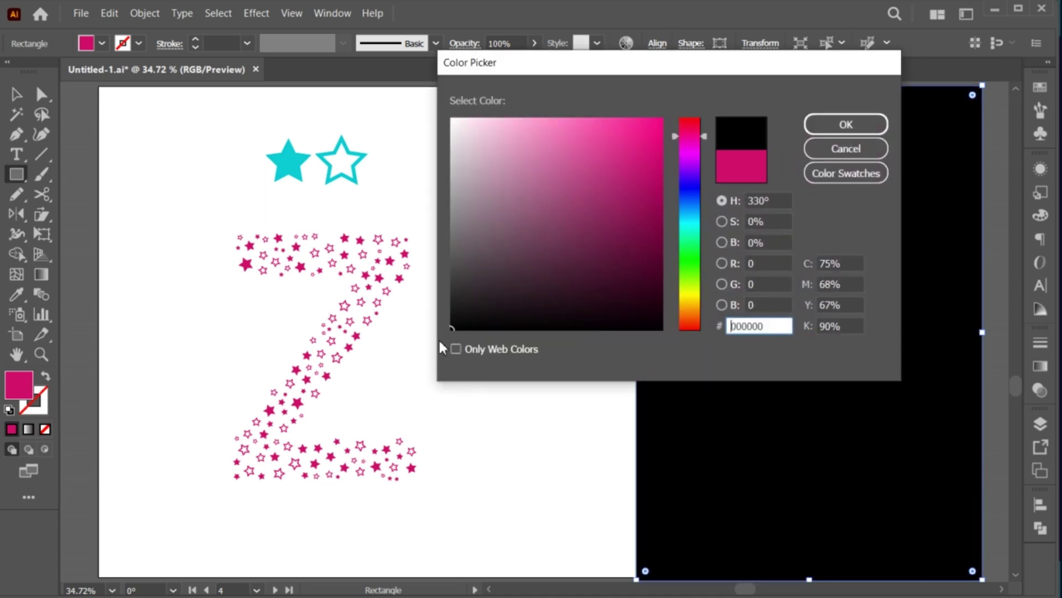
pyautogui.click(844, 123)
pyautogui.press('v')
pyautogui.moveTo(635, 334); pyautogui.dragTo(579, 334)
pyautogui.rightClick(583, 334)
pyautogui.moveTo(630, 464)
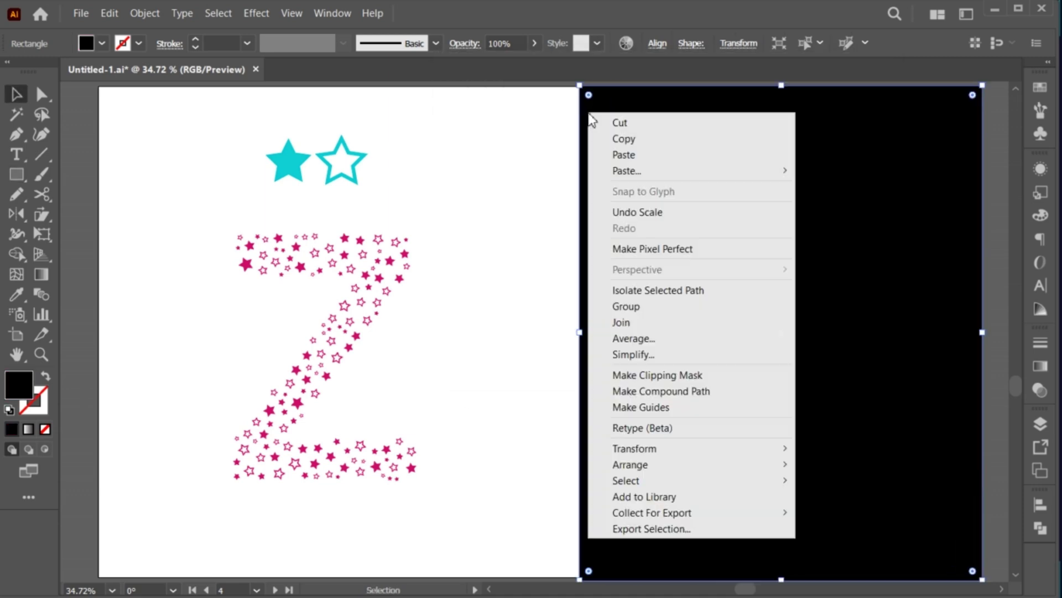
pyautogui.click(830, 497)
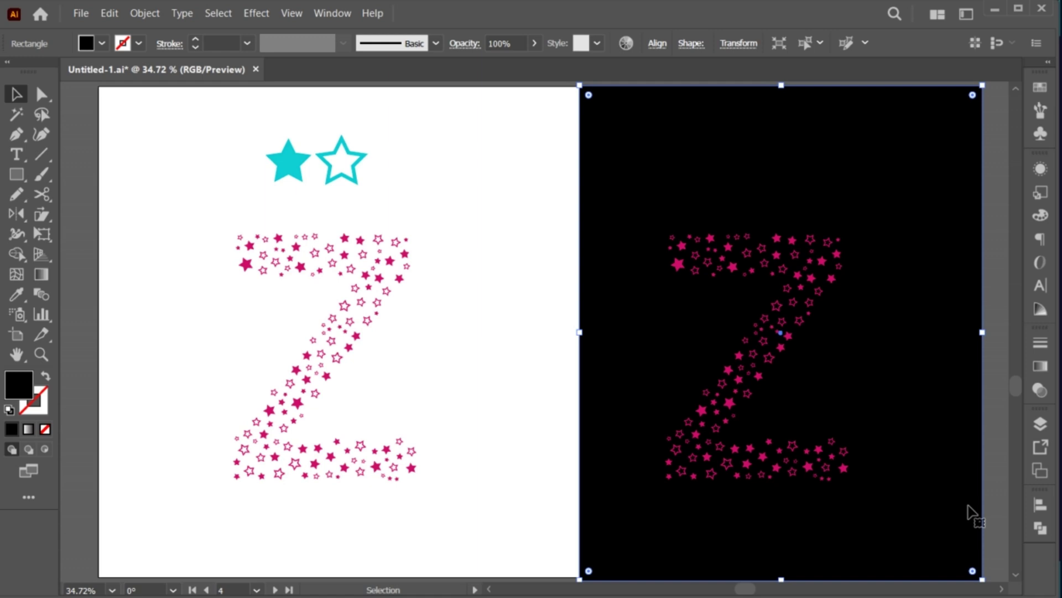
pyautogui.moveTo(814, 470); pyautogui.dragTo(832, 468)
# - Draw a black six-point star near the top left
pyautogui.click(502, 484)
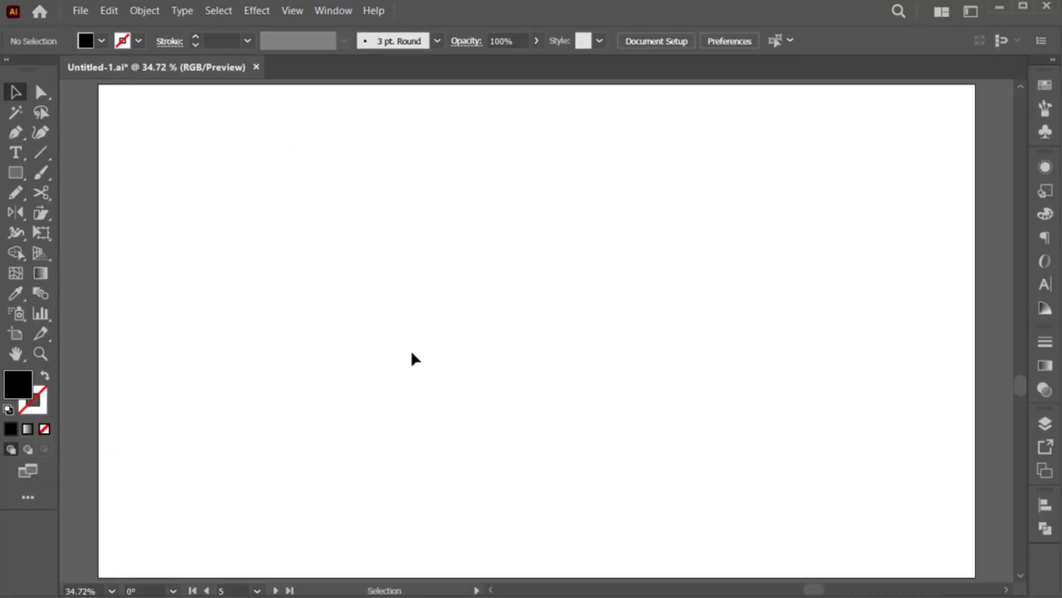
pyautogui.moveTo(15, 172); pyautogui.dragTo(83, 252)
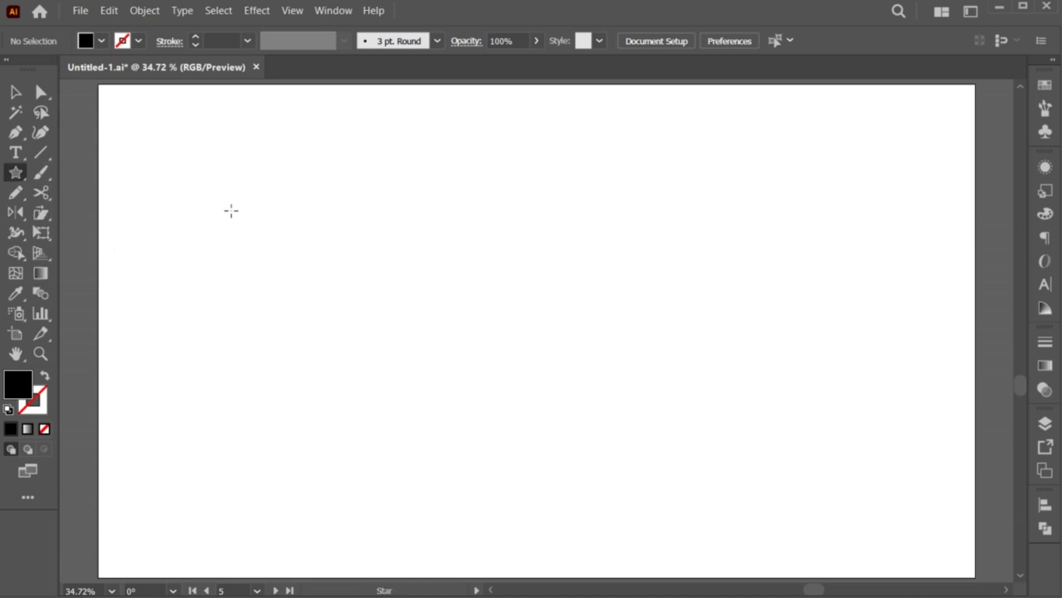
pyautogui.moveTo(279, 181); pyautogui.dragTo(297, 201)
pyautogui.press('v')
pyautogui.click(341, 186)
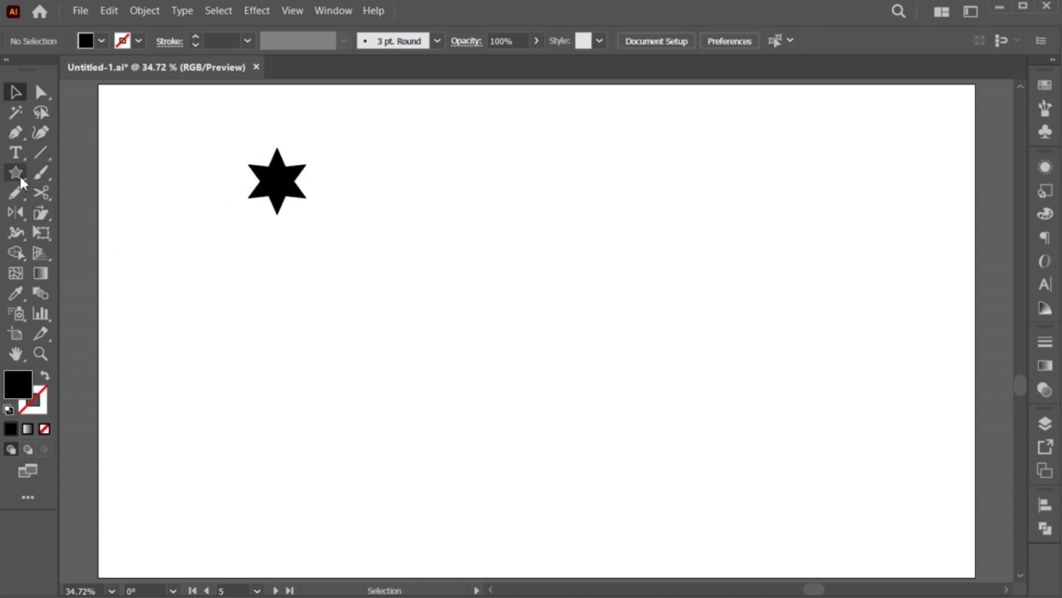
# - Add a black hexagon and a circle to its right, lining the circle up
pyautogui.moveTo(16, 174)
pyautogui.mouseDown()
pyautogui.moveTo(138, 176)
pyautogui.moveTo(140, 233)
pyautogui.mouseUp()
pyautogui.moveTo(343, 176)
pyautogui.mouseDown()
pyautogui.moveTo(344, 199)
pyautogui.moveTo(407, 200)
pyautogui.mouseUp()
pyautogui.press('v')
pyautogui.click(407, 200)
pyautogui.moveTo(16, 172)
pyautogui.mouseDown()
pyautogui.moveTo(110, 192)
pyautogui.moveTo(91, 213)
pyautogui.mouseUp()
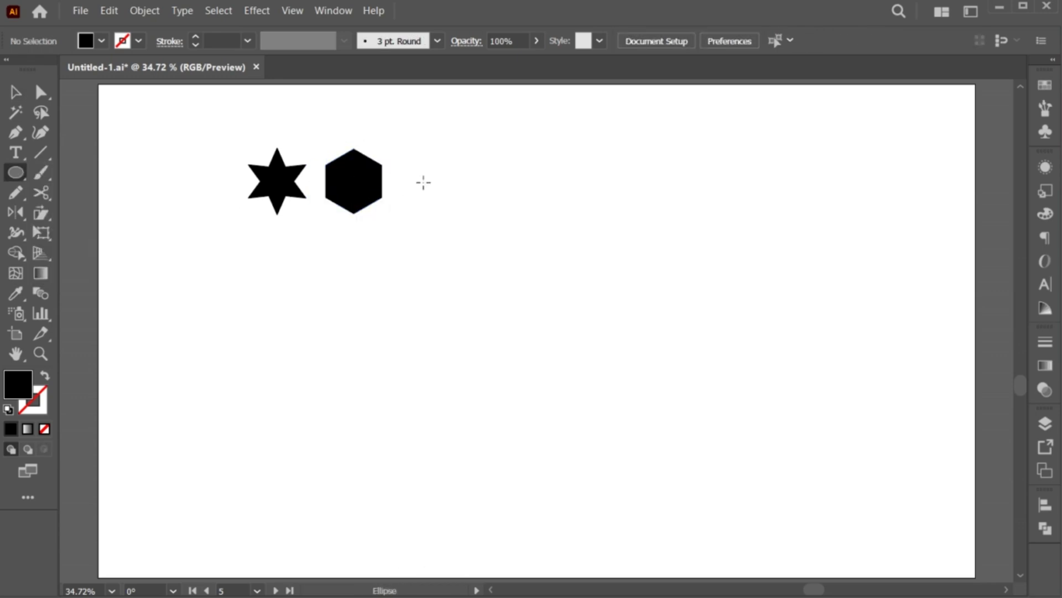
pyautogui.moveTo(402, 150)
pyautogui.mouseDown()
pyautogui.moveTo(467, 215)
pyautogui.moveTo(425, 188)
pyautogui.mouseUp()
pyautogui.press('v')
pyautogui.moveTo(15, 172); pyautogui.dragTo(139, 253)
# - Draw a three-point star triangle right of the circle
pyautogui.click(138, 253)
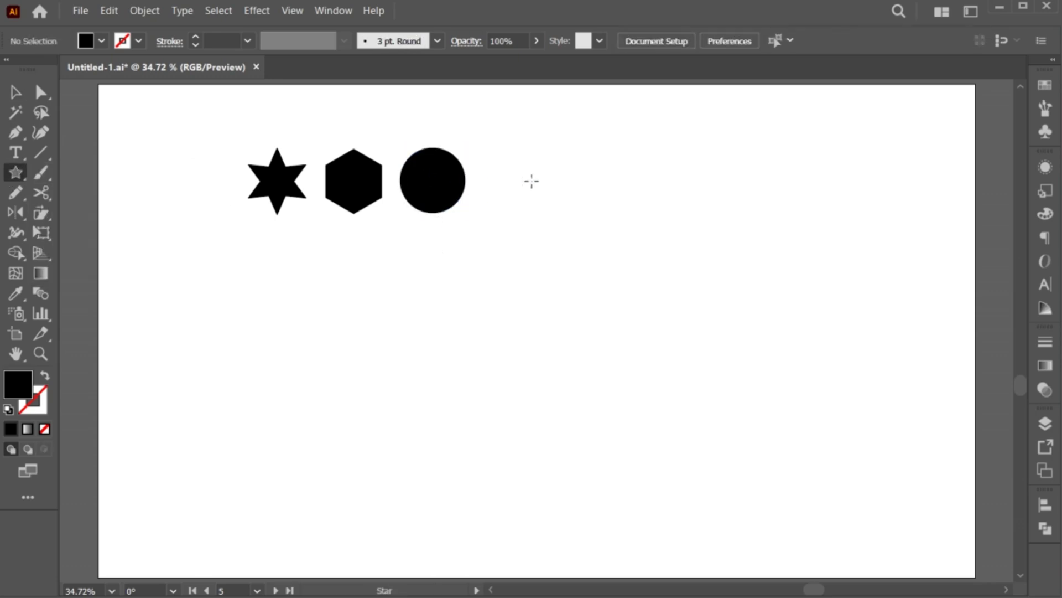
pyautogui.moveTo(530, 181)
pyautogui.mouseDown()
pyautogui.moveTo(548, 216)
pyautogui.moveTo(555, 197)
pyautogui.moveTo(520, 194)
pyautogui.moveTo(550, 195)
pyautogui.mouseUp()
pyautogui.press('Down')
pyautogui.press('Down')
pyautogui.press('Down')
pyautogui.press('v')
pyautogui.click(573, 185)
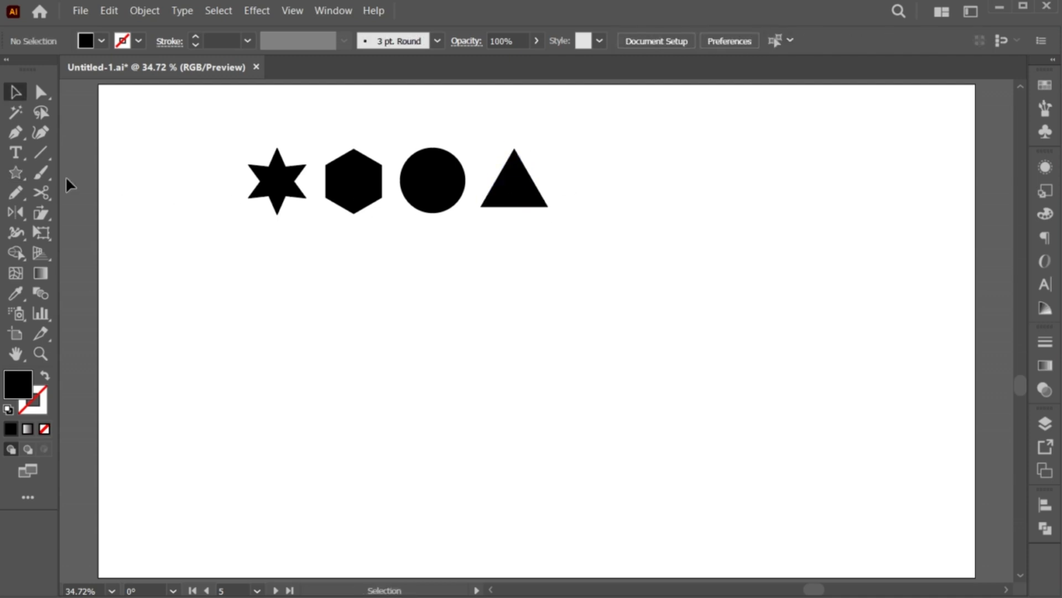
# - Add a black square-based diamond at the end of the row, sized to match
pyautogui.rightClick(15, 173)
pyautogui.click(94, 170)
pyautogui.moveTo(590, 176)
pyautogui.mouseDown()
pyautogui.moveTo(646, 231)
pyautogui.moveTo(653, 195)
pyautogui.mouseUp()
pyautogui.press('v')
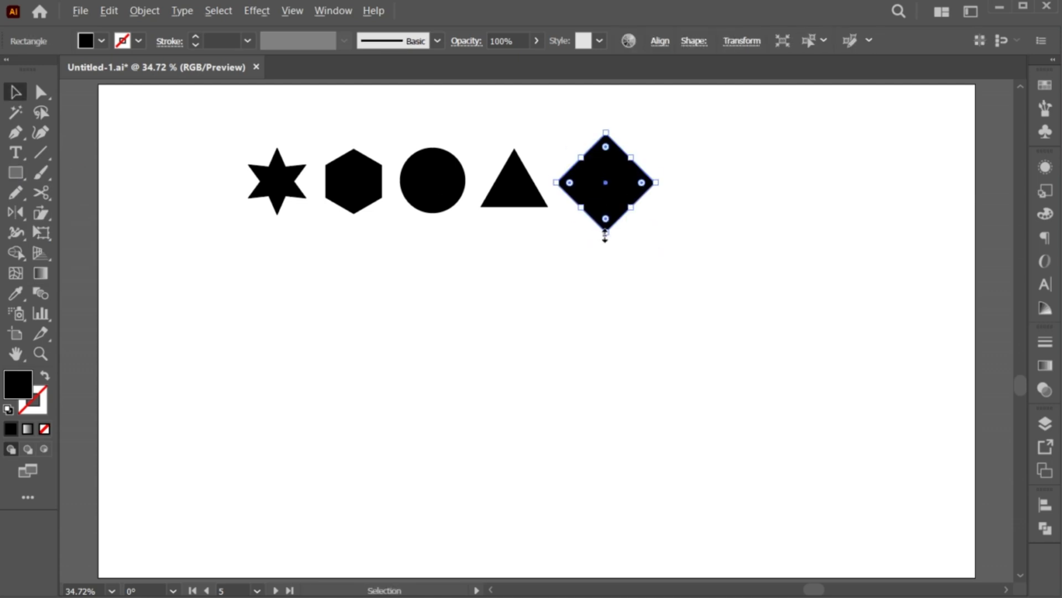
pyautogui.moveTo(605, 236); pyautogui.dragTo(585, 220)
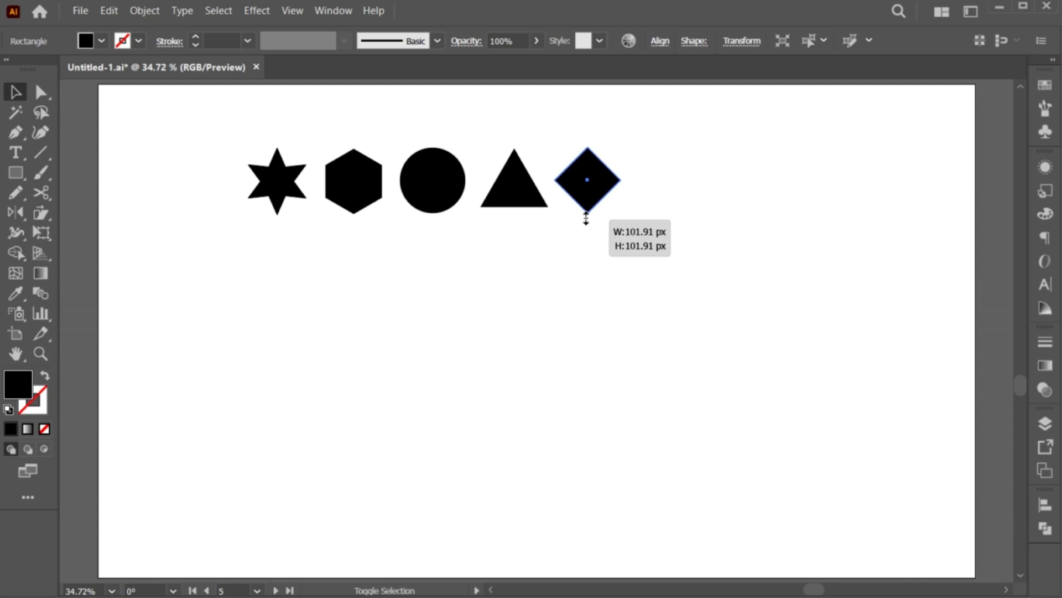
pyautogui.click(583, 240)
# - Fill the six-point star with magenta
pyautogui.click(280, 183)
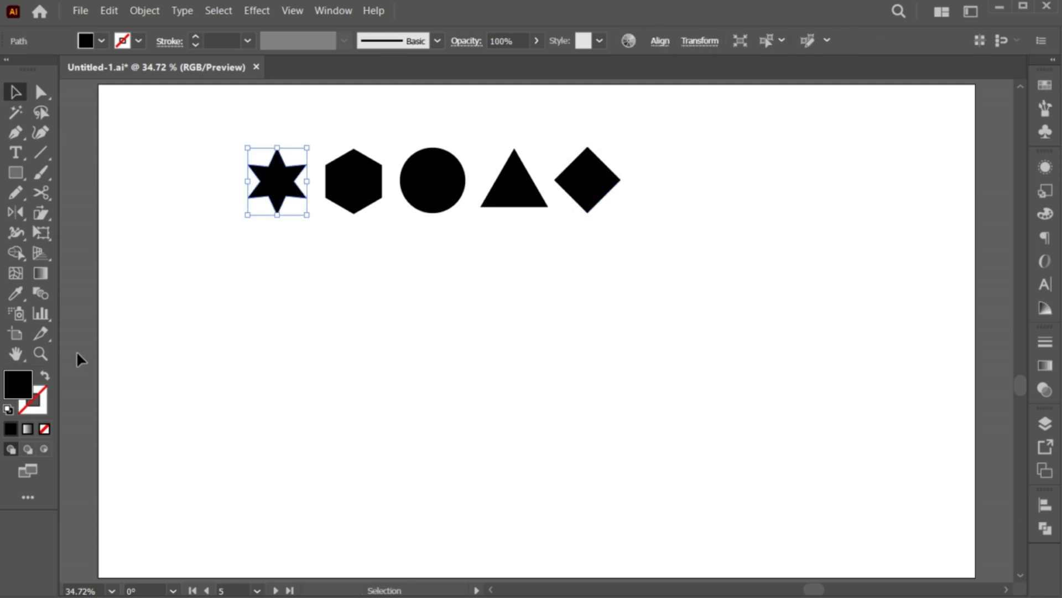
pyautogui.doubleClick(17, 393)
pyautogui.click(653, 147)
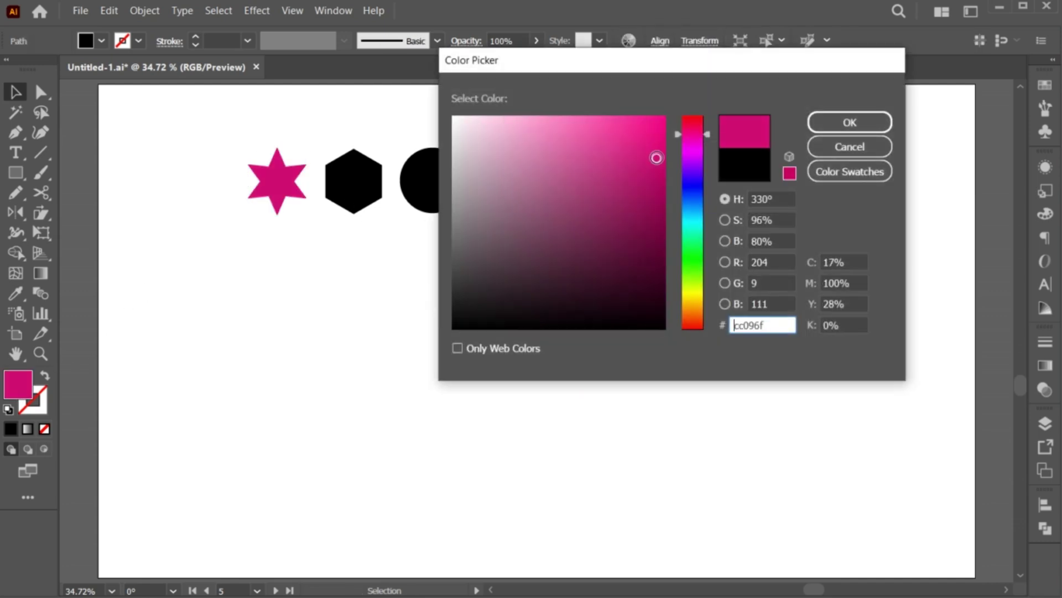
pyautogui.click(824, 122)
# - Fill the hexagon with purple
pyautogui.doubleClick(13, 394)
pyautogui.click(648, 146)
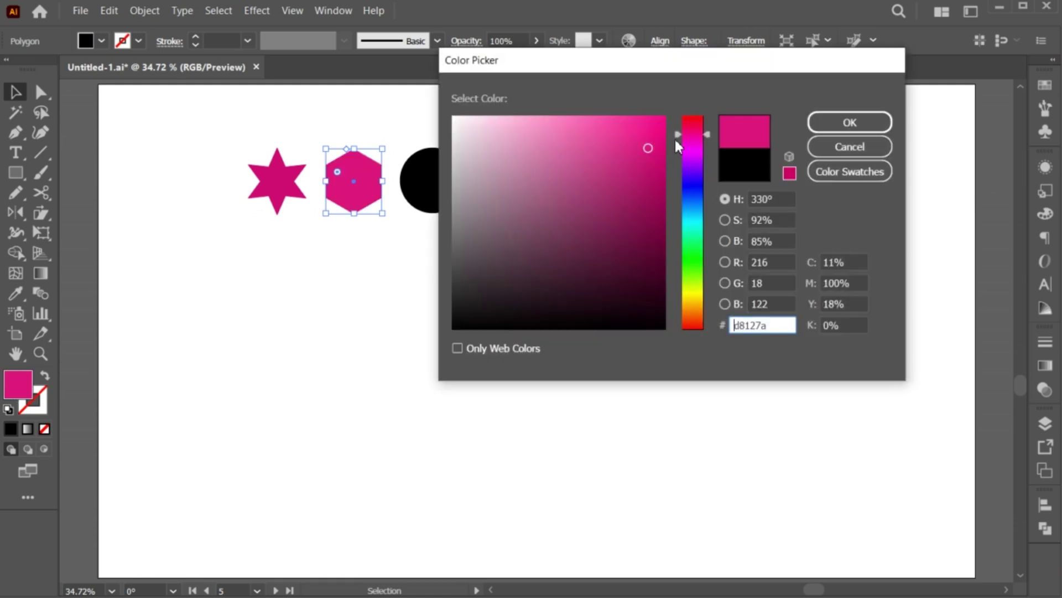
pyautogui.moveTo(678, 144)
pyautogui.mouseDown()
pyautogui.moveTo(678, 175)
pyautogui.moveTo(677, 161)
pyautogui.mouseUp()
pyautogui.click(651, 156)
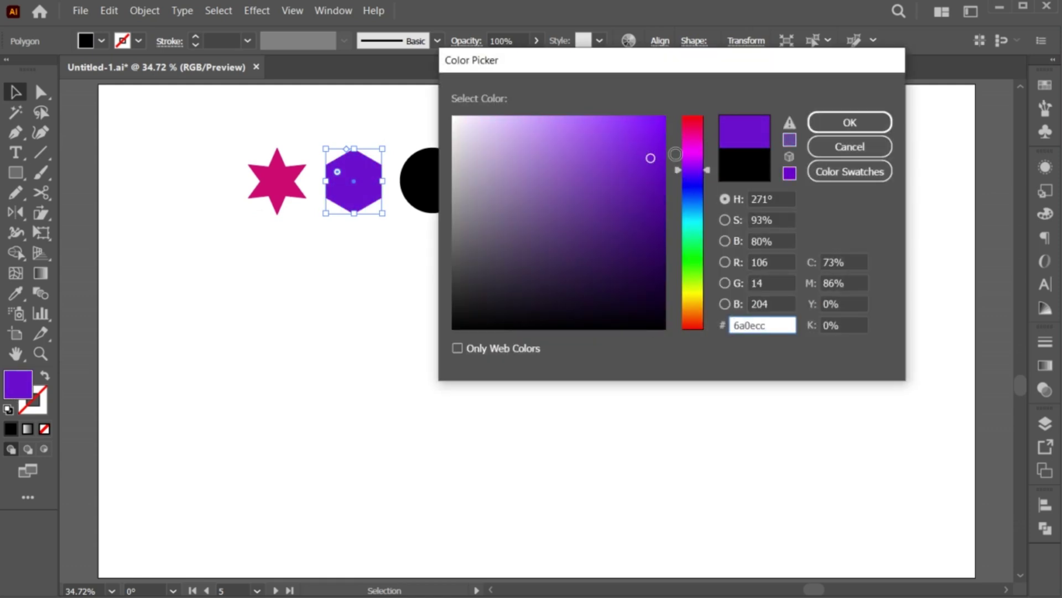
pyautogui.click(850, 123)
# - Fill the circle with bright orange
pyautogui.click(442, 191)
pyautogui.doubleClick(16, 382)
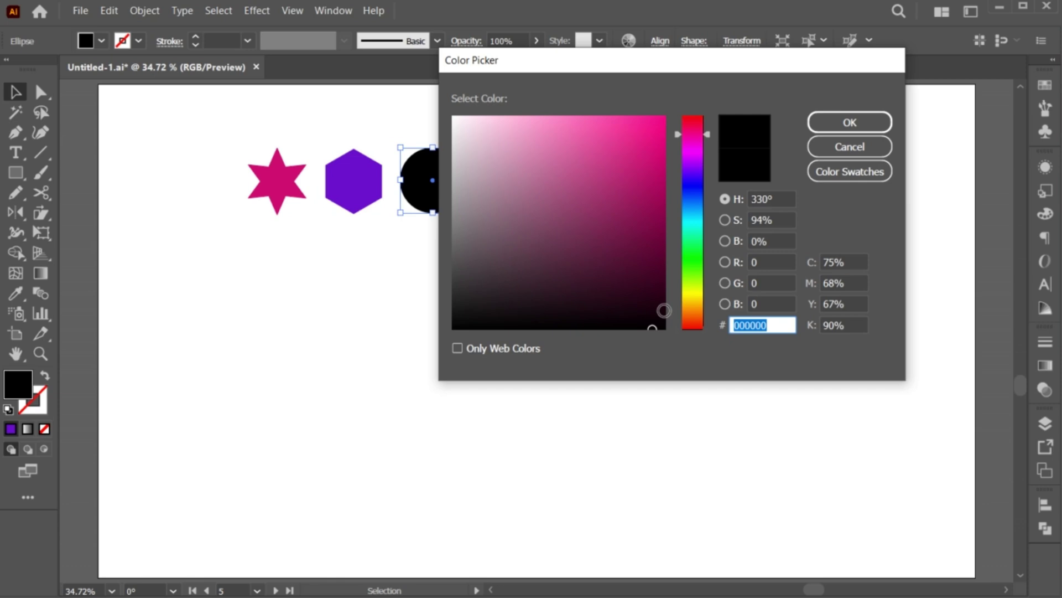
pyautogui.click(692, 314)
pyautogui.click(664, 117)
pyautogui.click(850, 122)
# - Fill the triangle with bright red
pyautogui.click(512, 182)
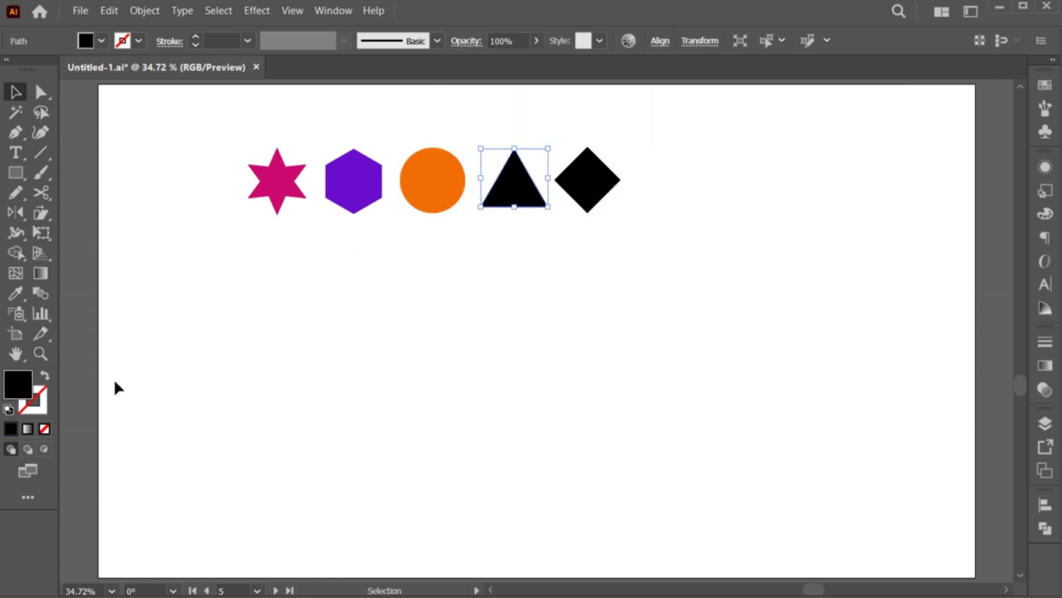
pyautogui.doubleClick(22, 390)
pyautogui.click(658, 123)
pyautogui.moveTo(691, 134); pyautogui.dragTo(692, 118)
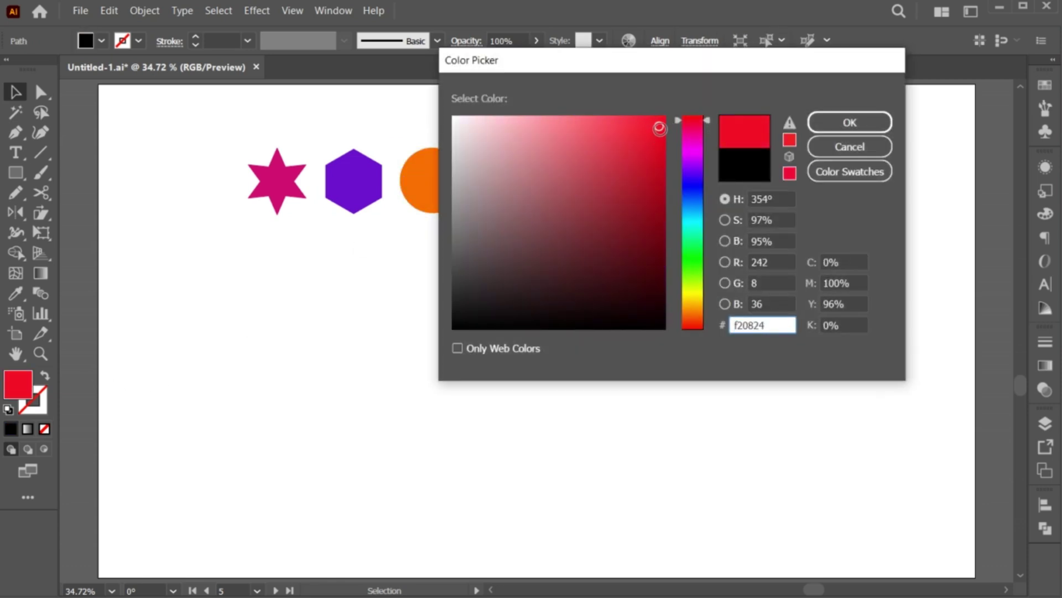
pyautogui.click(666, 133)
pyautogui.click(850, 122)
# - Fill the diamond with bright blue
pyautogui.click(602, 184)
pyautogui.doubleClick(17, 382)
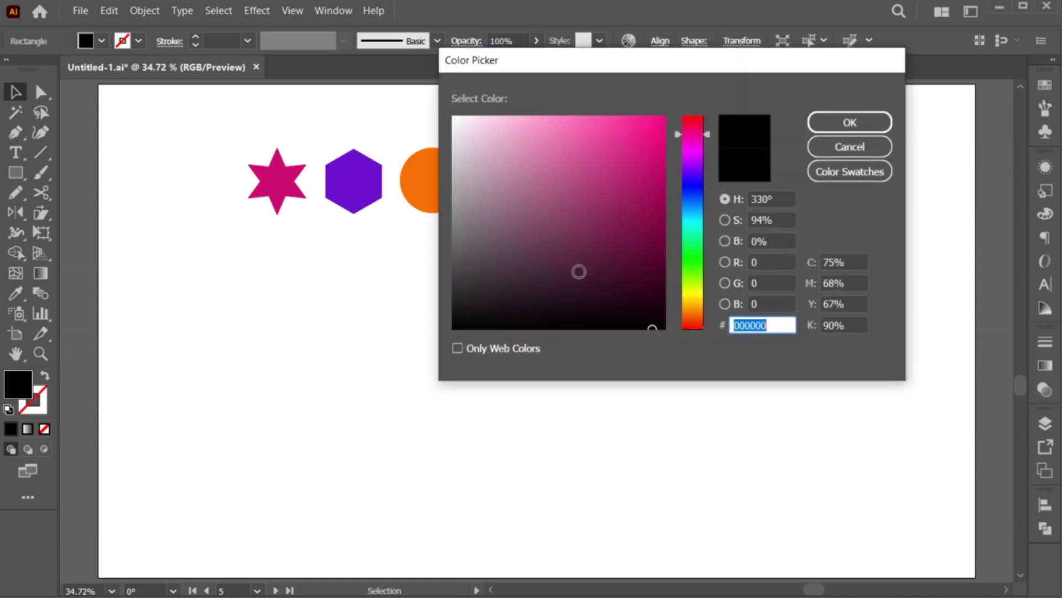
pyautogui.click(652, 188)
pyautogui.click(692, 211)
pyautogui.click(663, 148)
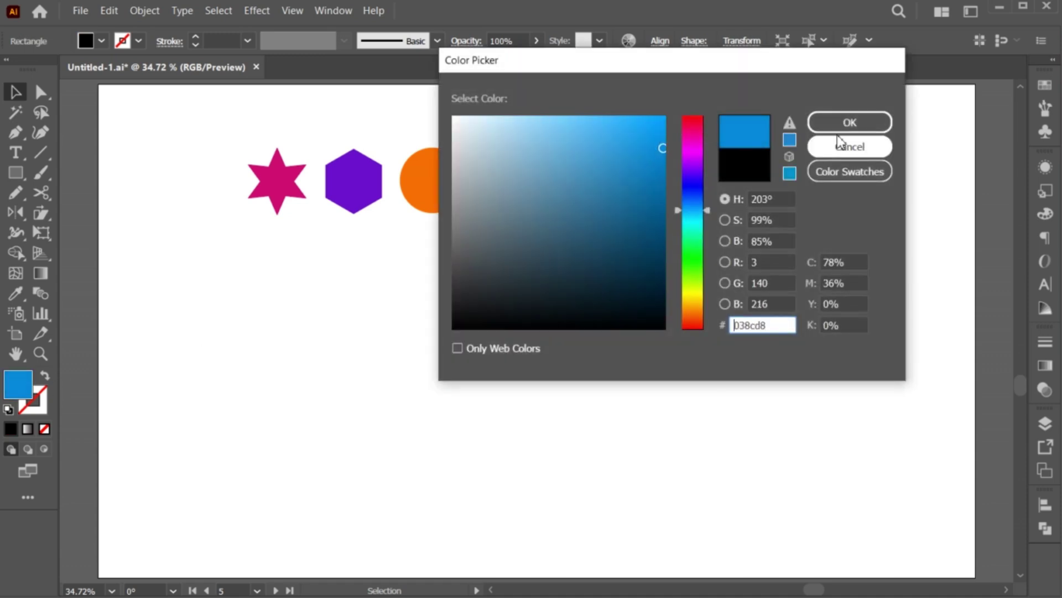
pyautogui.click(850, 123)
# - Shrink the five coloured shapes, move them up, and group them
pyautogui.moveTo(642, 161); pyautogui.dragTo(231, 201)
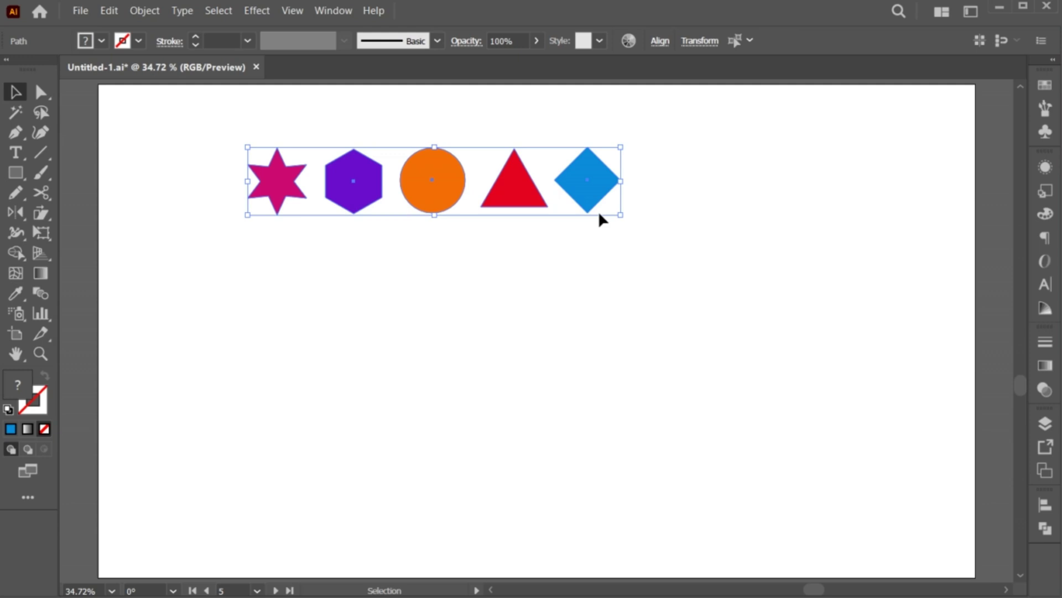
pyautogui.moveTo(619, 218); pyautogui.dragTo(574, 217)
pyautogui.moveTo(427, 179); pyautogui.dragTo(415, 165)
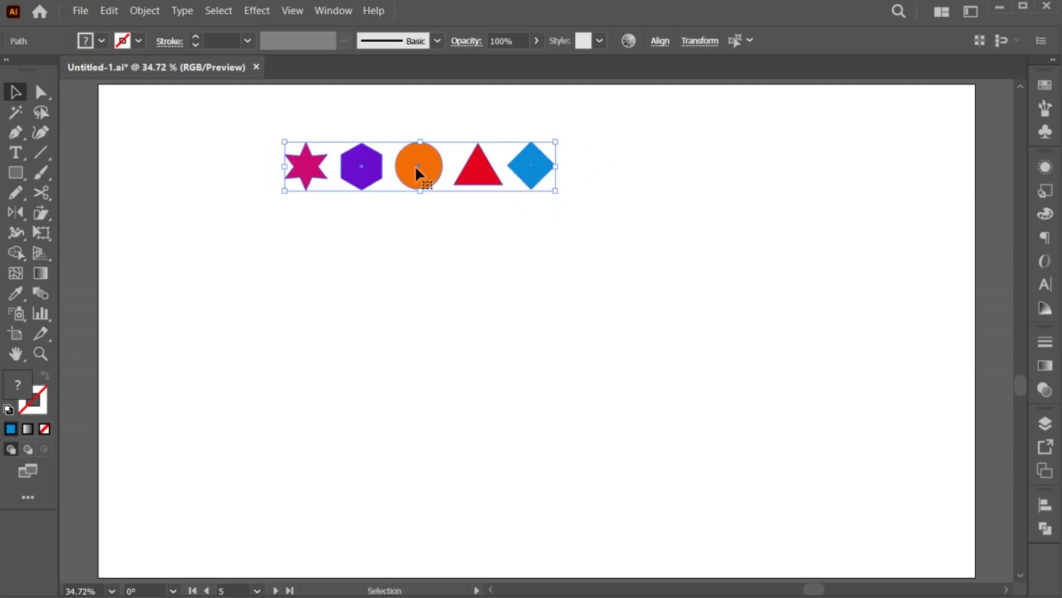
pyautogui.rightClick(410, 163)
pyautogui.click(460, 322)
pyautogui.moveTo(555, 192); pyautogui.dragTo(507, 181)
pyautogui.click(446, 199)
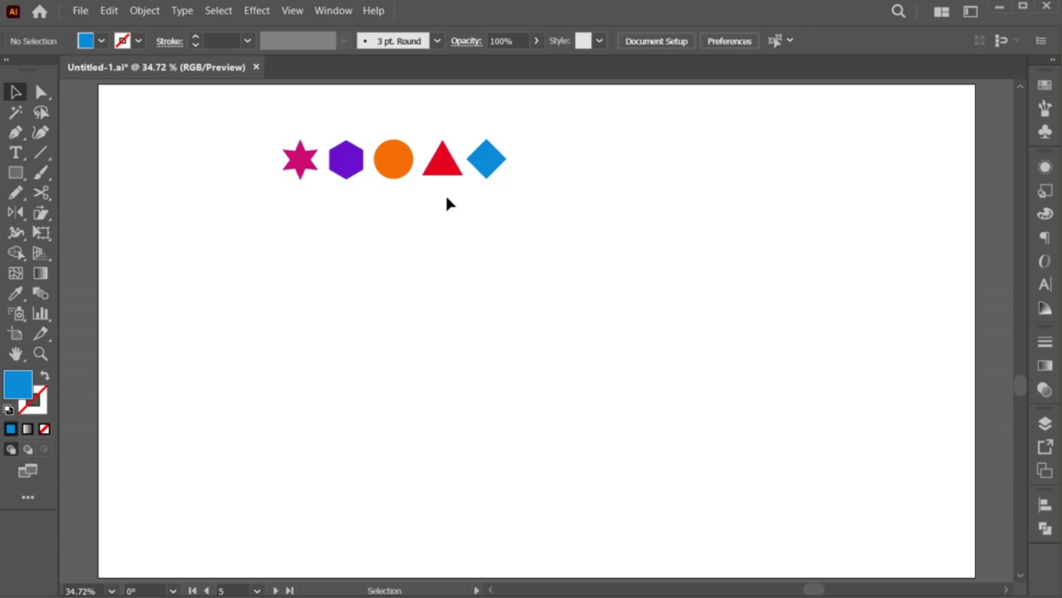
# - Draw a large blue five-point star below the shape row, then select everything
pyautogui.click(23, 164)
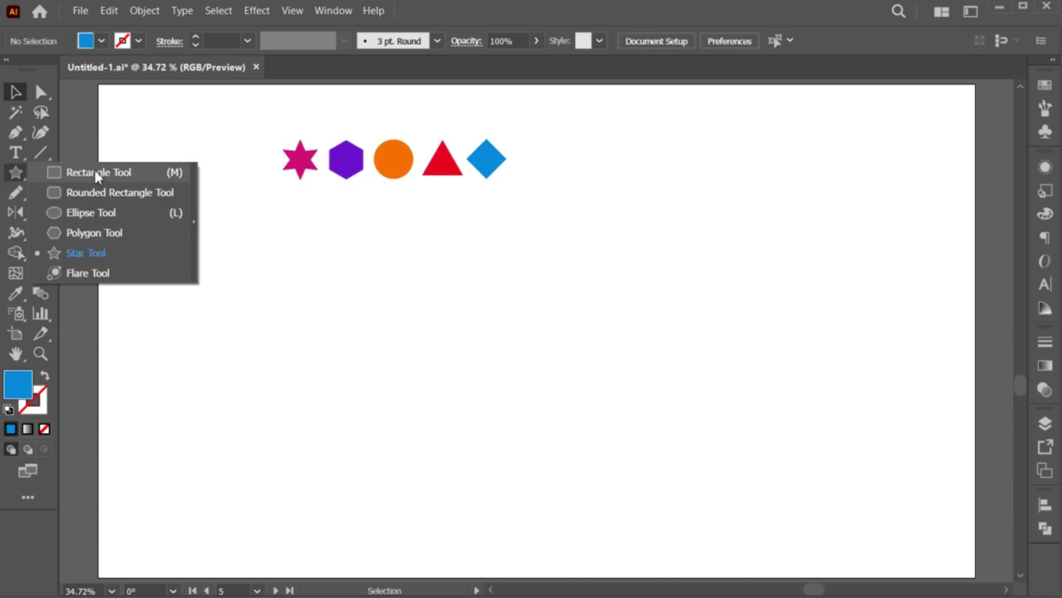
pyautogui.moveTo(16, 175); pyautogui.dragTo(83, 254)
pyautogui.moveTo(467, 319); pyautogui.dragTo(550, 422)
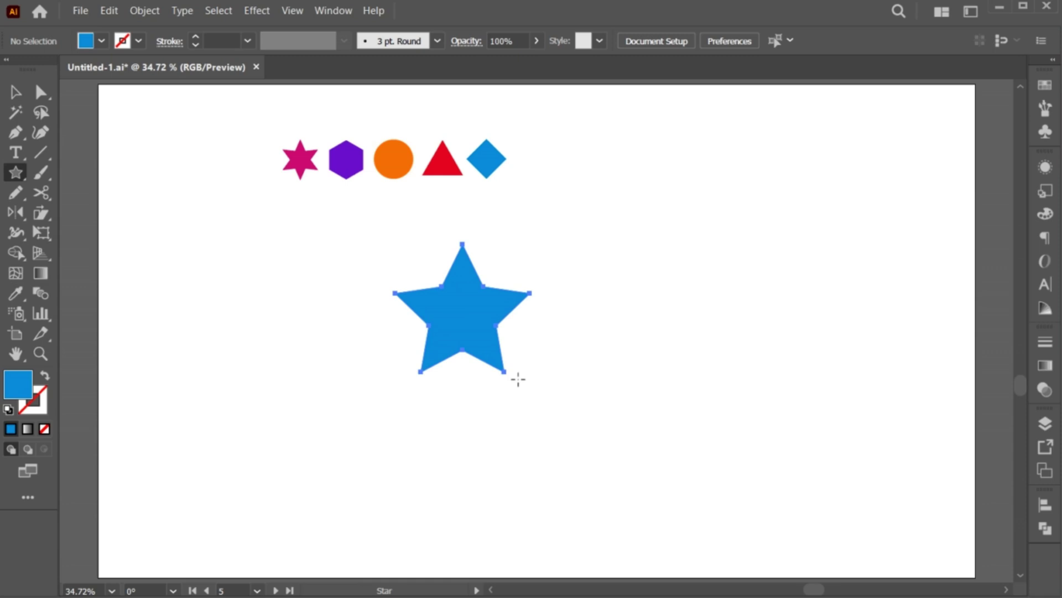
pyautogui.press('v')
pyautogui.moveTo(498, 347); pyautogui.dragTo(515, 387)
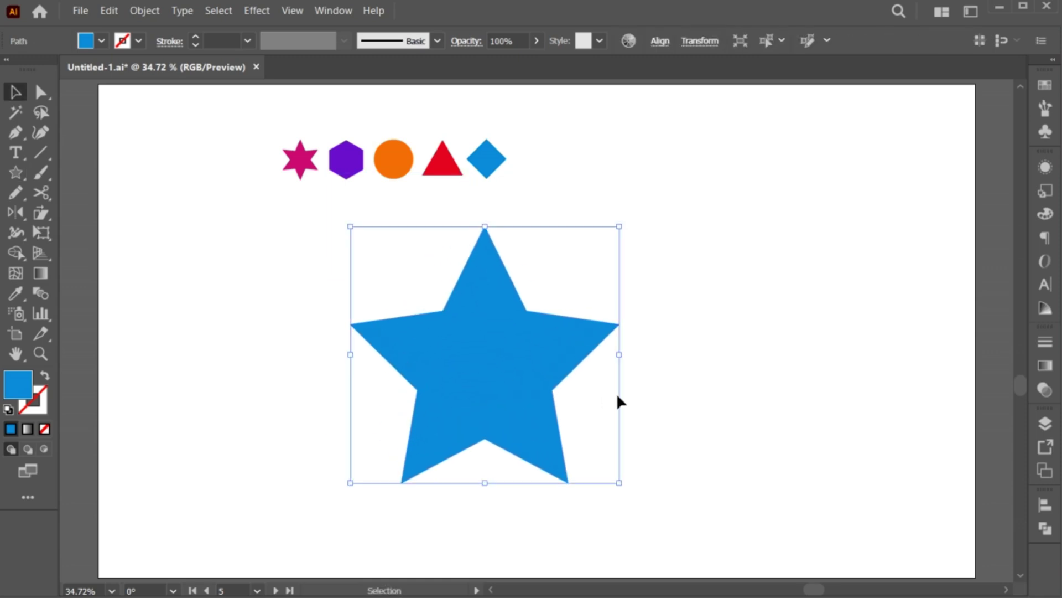
pyautogui.moveTo(622, 358); pyautogui.dragTo(632, 357)
pyautogui.click(673, 329)
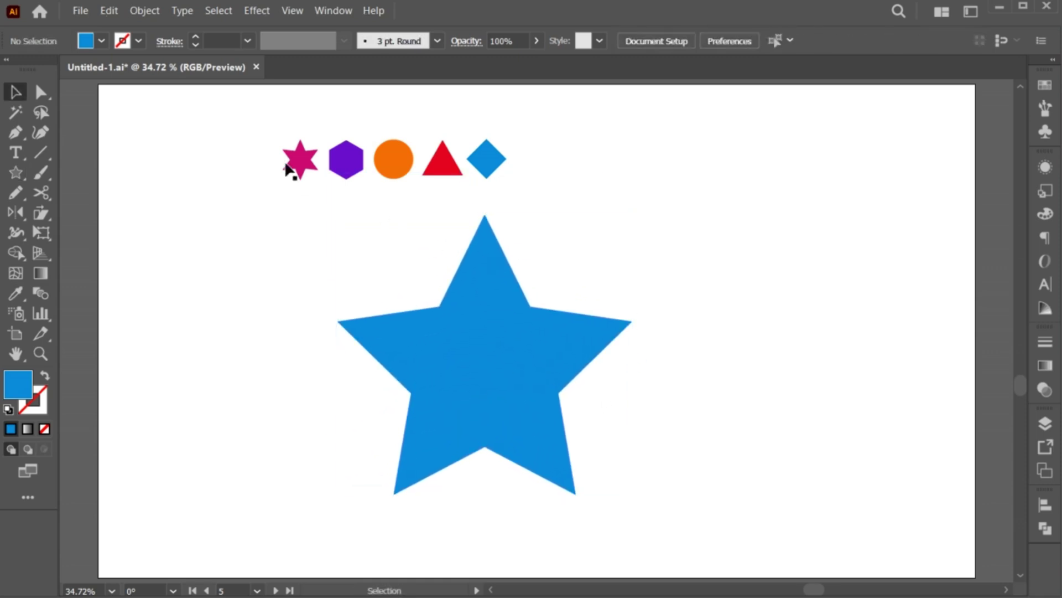
pyautogui.moveTo(273, 124); pyautogui.dragTo(480, 315)
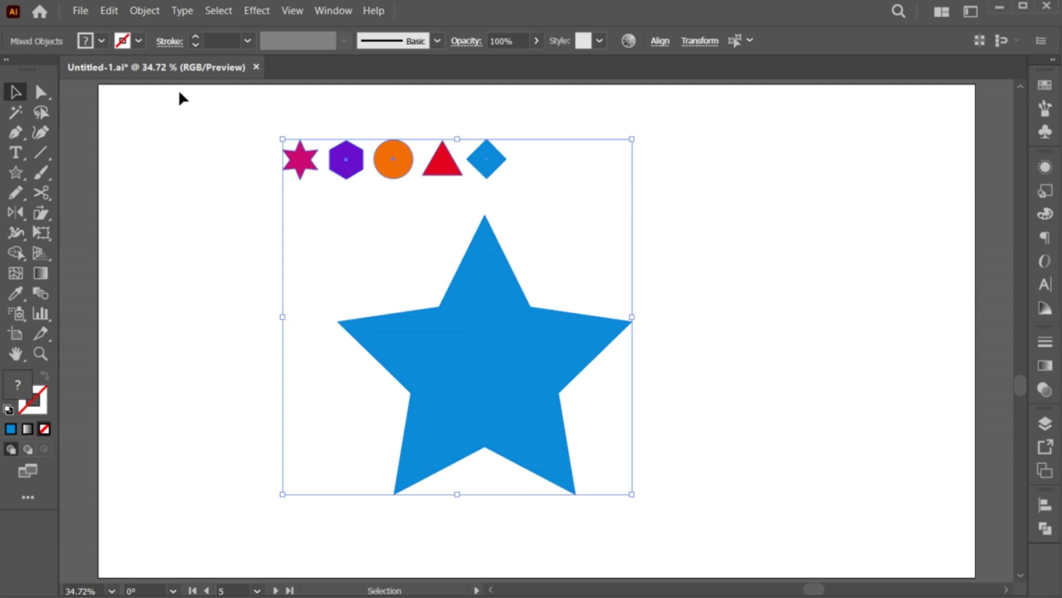
# - Run Fillinger on the star with minimum size 1, minimum distance 1 and resize value 2
pyautogui.click(80, 11)
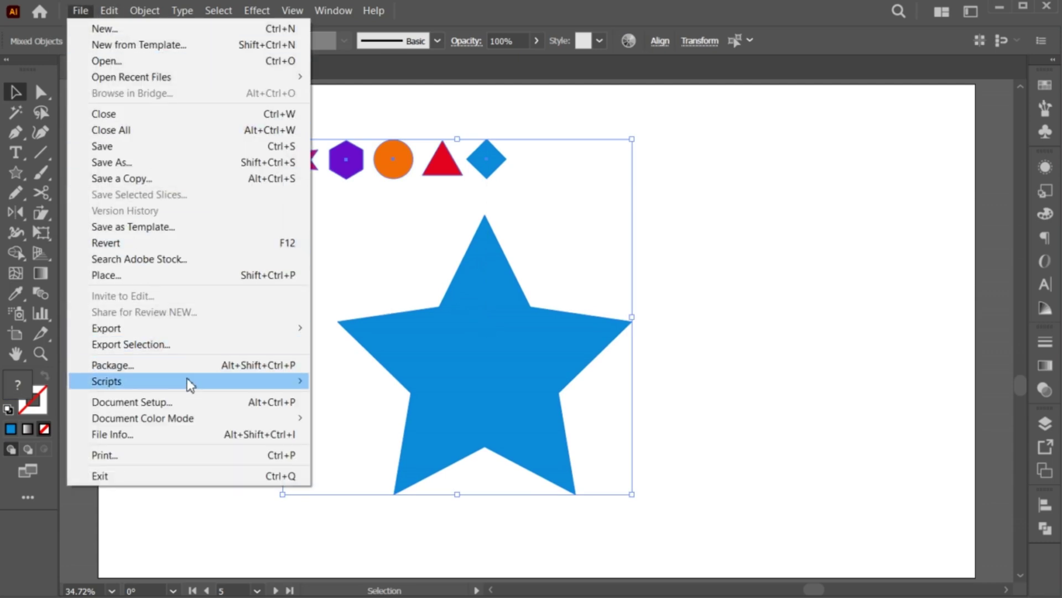
pyautogui.moveTo(106, 381)
pyautogui.click(400, 398)
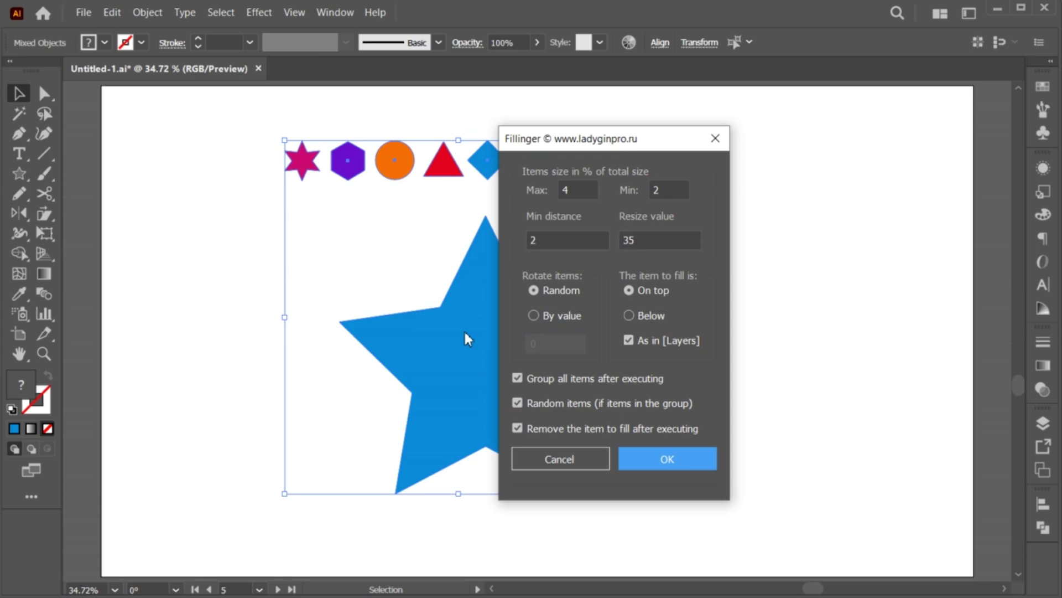
pyautogui.click(572, 190)
pyautogui.press('Tab')
pyautogui.write('1')
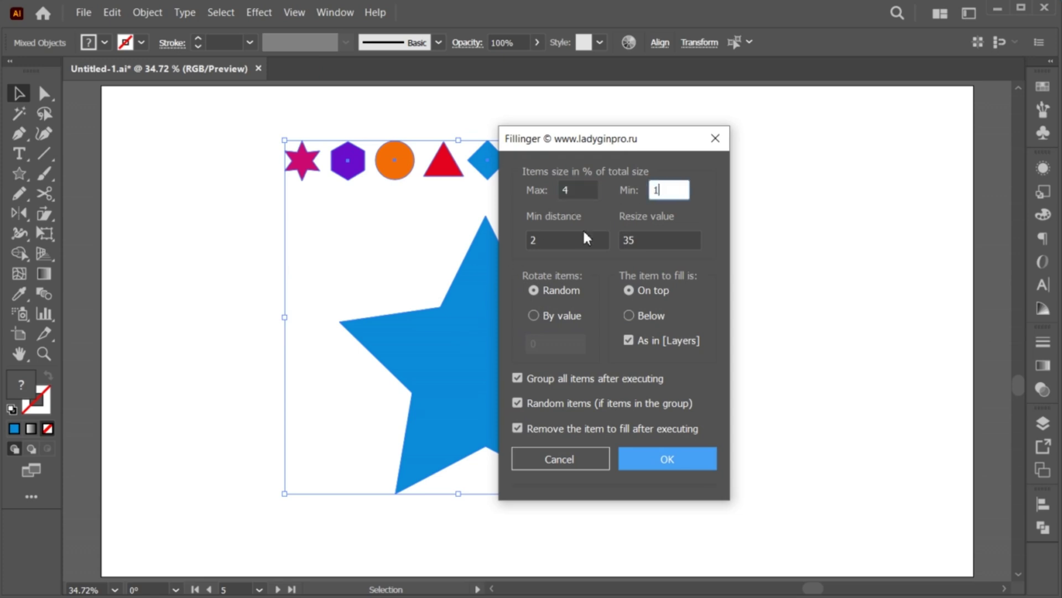
pyautogui.doubleClick(541, 240)
pyautogui.write('1')
pyautogui.press('Tab')
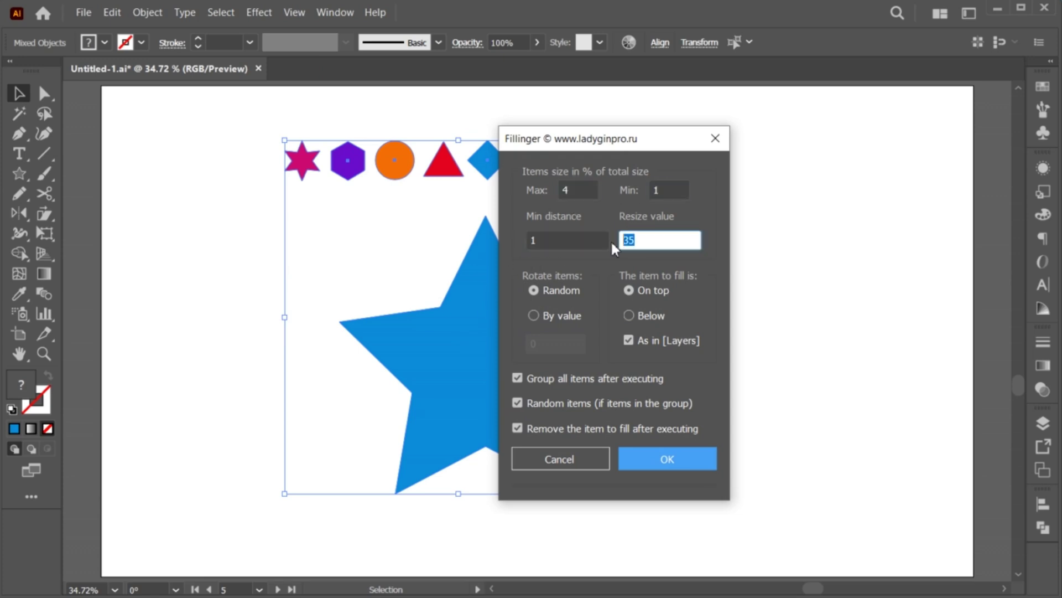
pyautogui.write('2')
pyautogui.click(645, 457)
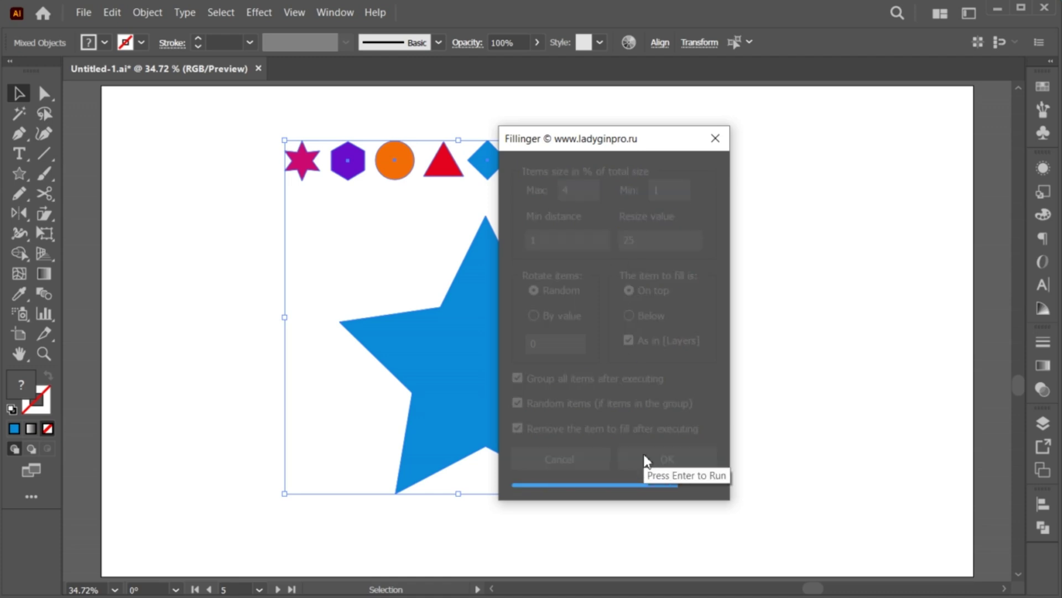
# - Deselect the shape-filled star and scroll to inspect the result
pyautogui.click(642, 496)
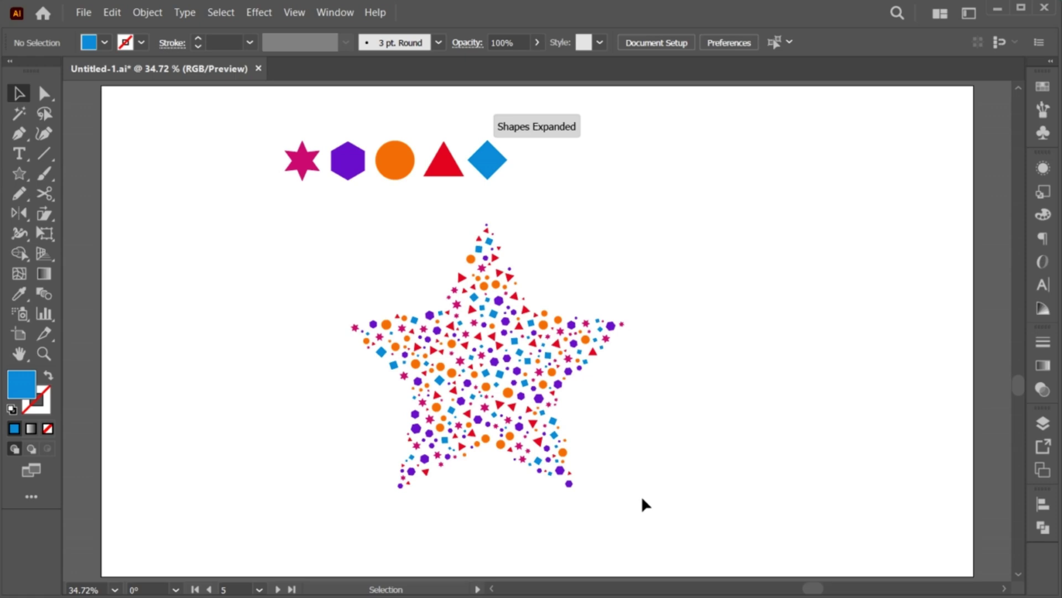
pyautogui.scroll(5, 609, 465)
pyautogui.scroll(-1, 595, 457)
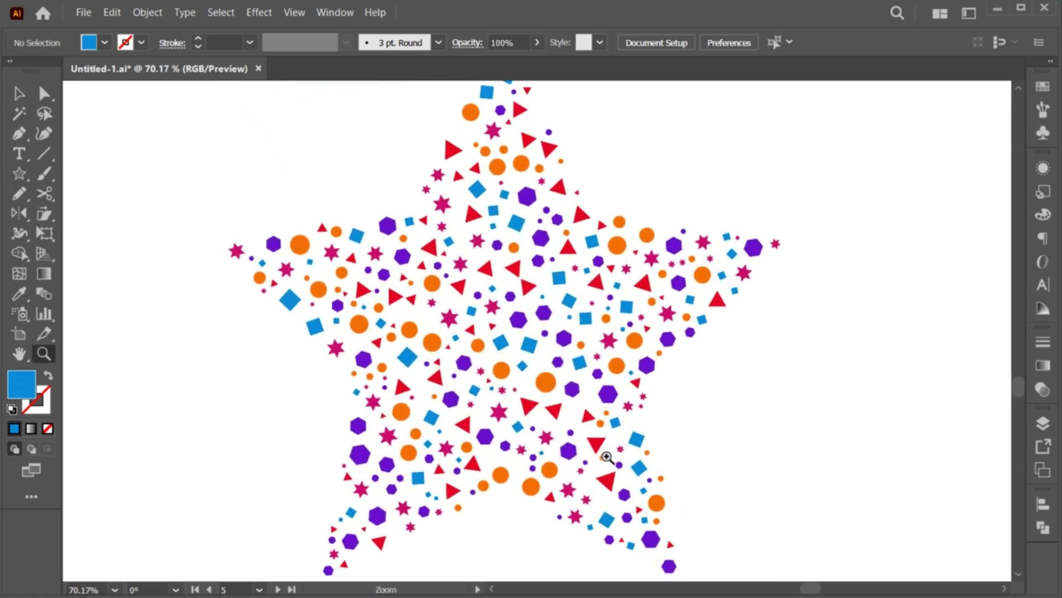
pyautogui.scroll(-2, 595, 457)
pyautogui.press('v')
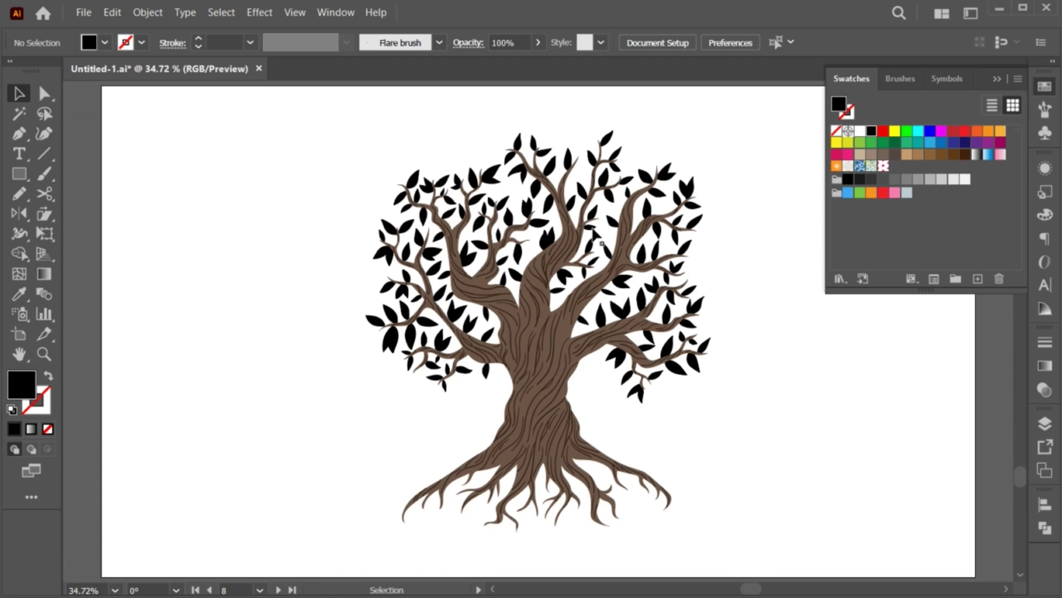
pyautogui.click(551, 238)
pyautogui.click(851, 143)
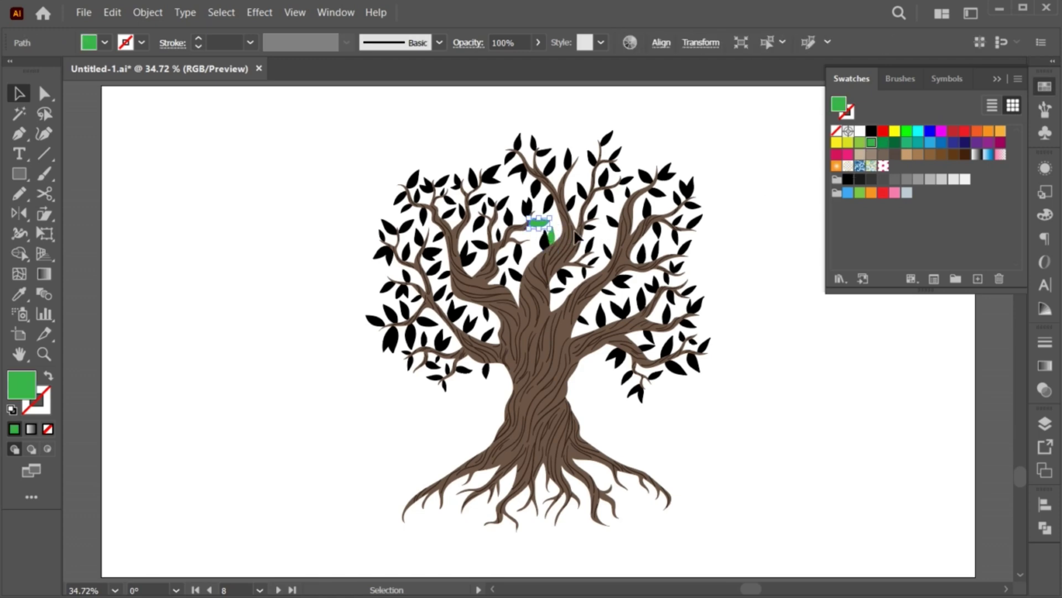
pyautogui.click(860, 145)
pyautogui.hotkey('ctrl', 'alt', ']')
pyautogui.click(860, 145)
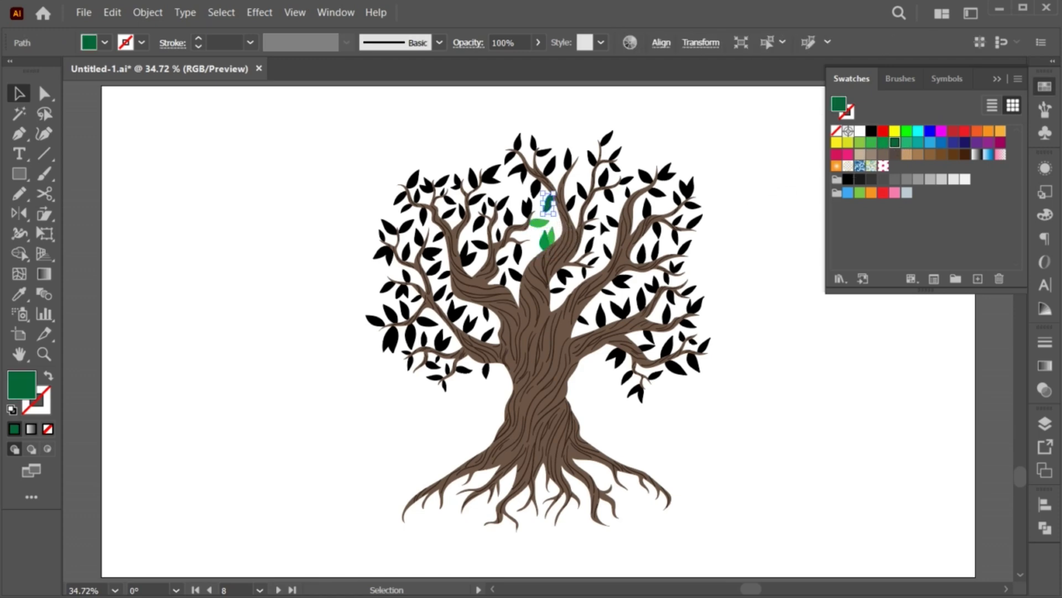
pyautogui.hotkey('ctrl', 'alt', ']')
pyautogui.click(860, 145)
pyautogui.hotkey('ctrl', 'alt', ']')
pyautogui.click(894, 145)
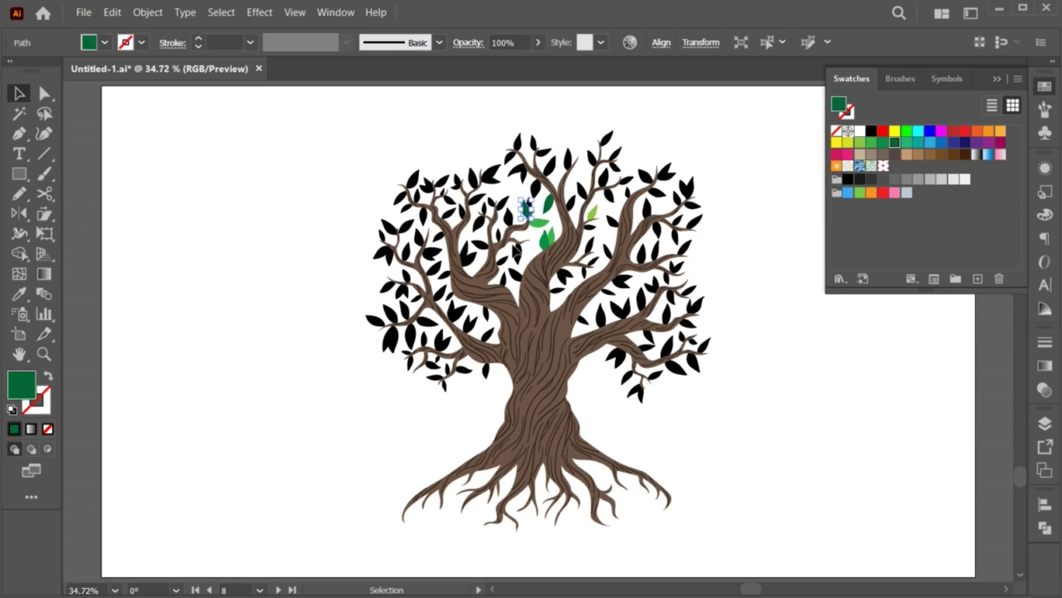
pyautogui.hotkey('ctrl', 'alt', ']')
pyautogui.click(860, 142)
pyautogui.hotkey('ctrl', 'alt', ']')
pyautogui.click(871, 142)
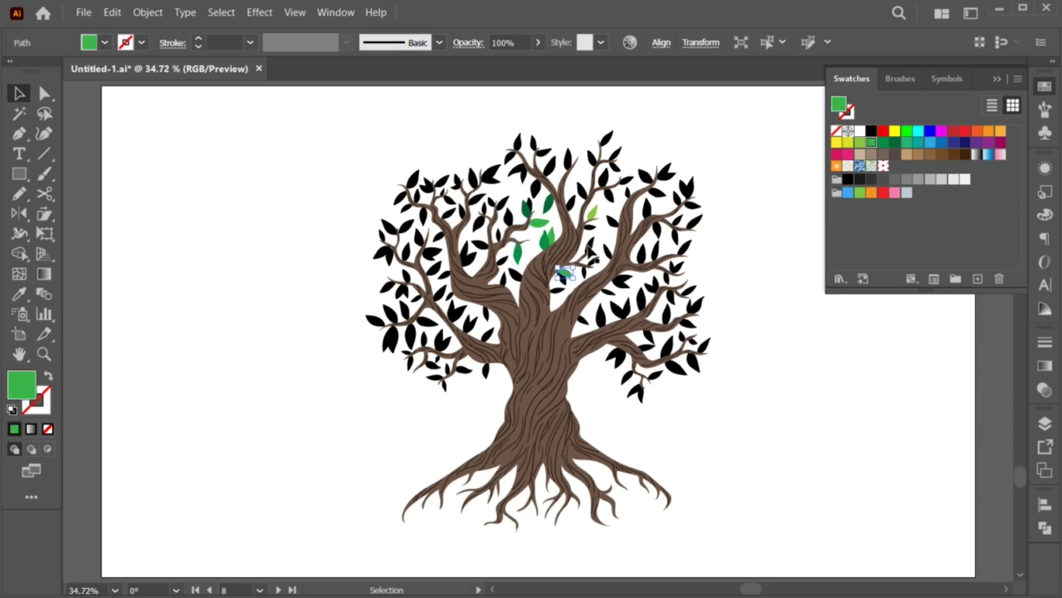
pyautogui.hotkey('ctrl', 'alt', ']')
pyautogui.click(908, 138)
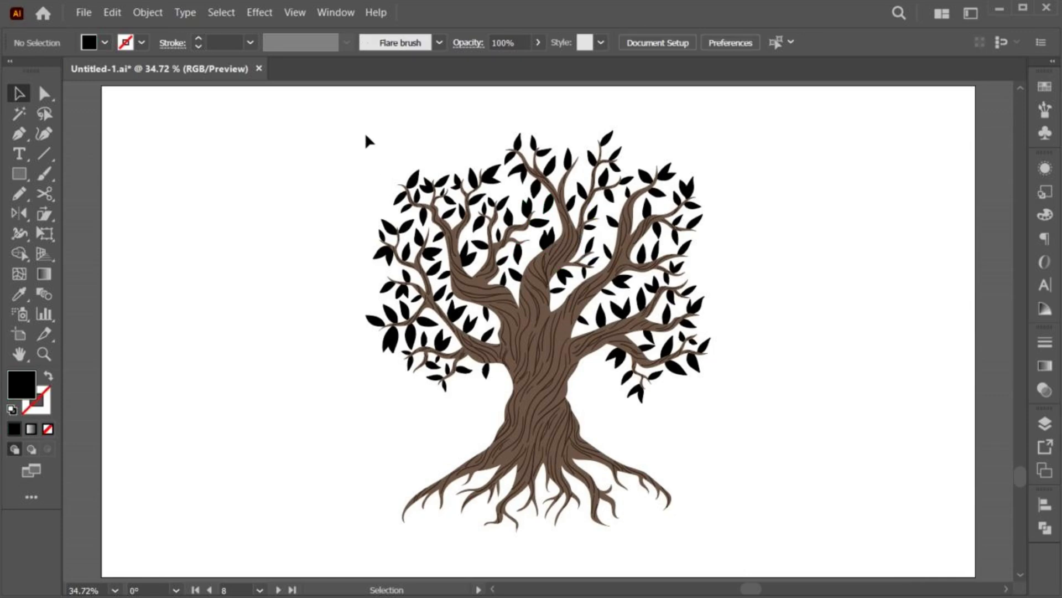
# - Fill the tree leaves with random green swatches via RandomSwatchFillColor, then advance to the next artboard
pyautogui.moveTo(366, 136); pyautogui.dragTo(744, 398)
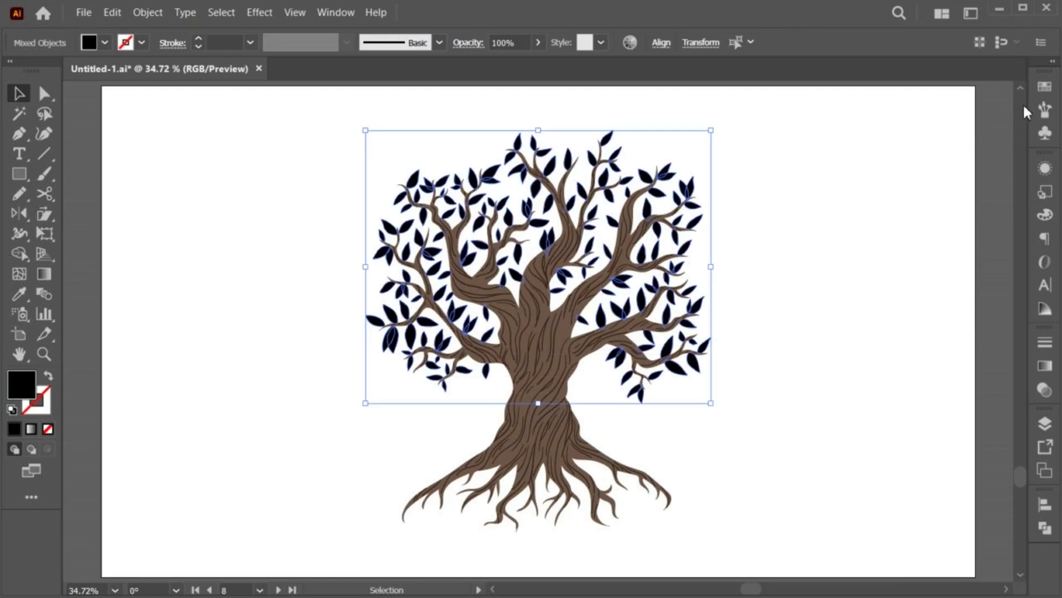
pyautogui.click(1045, 87)
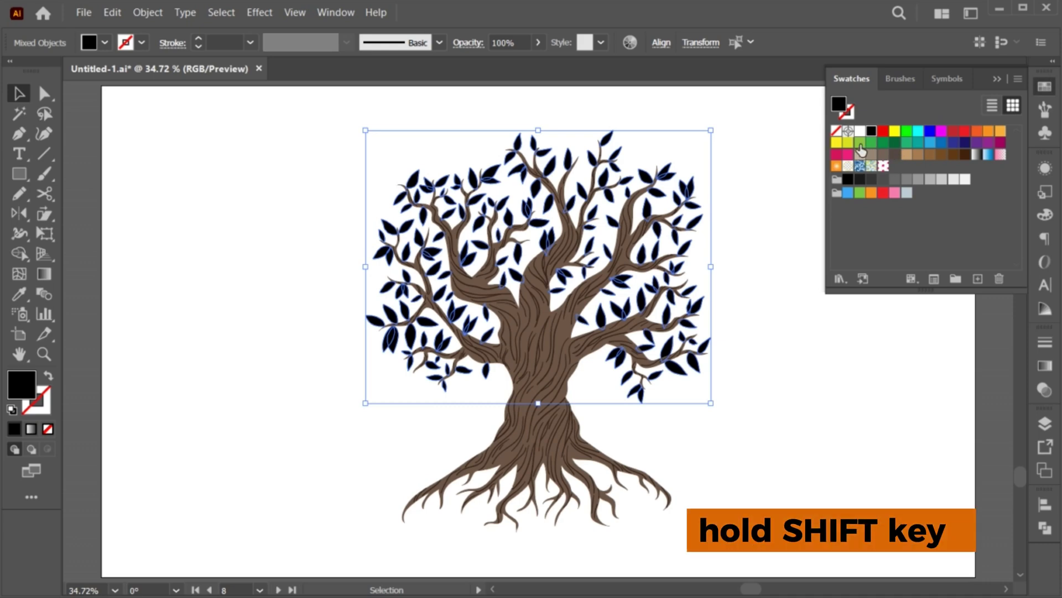
pyautogui.keyDown('shift'); pyautogui.click(906, 145); pyautogui.keyUp('shift')
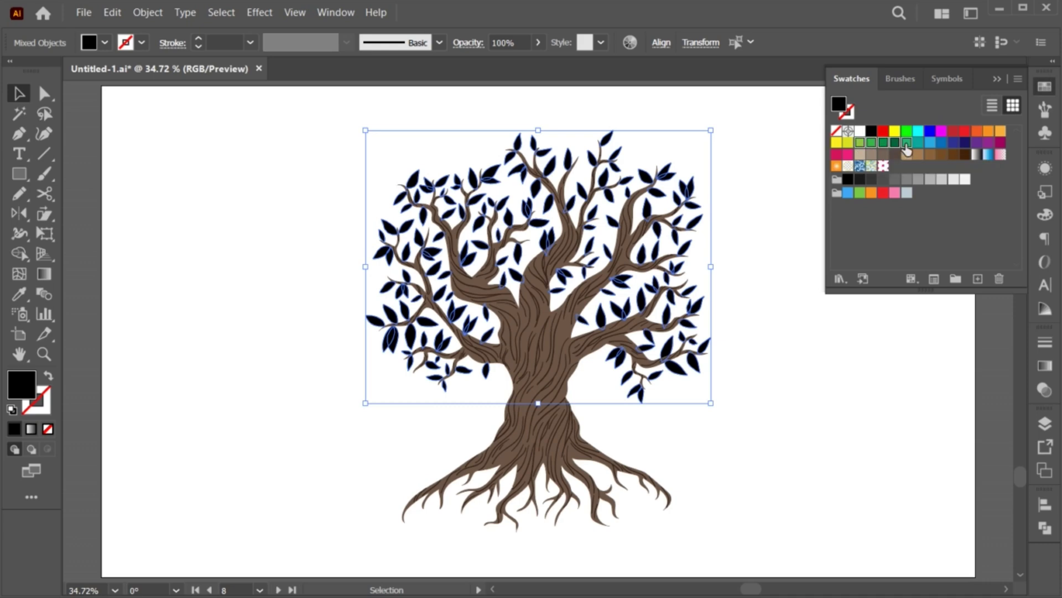
pyautogui.click(83, 12)
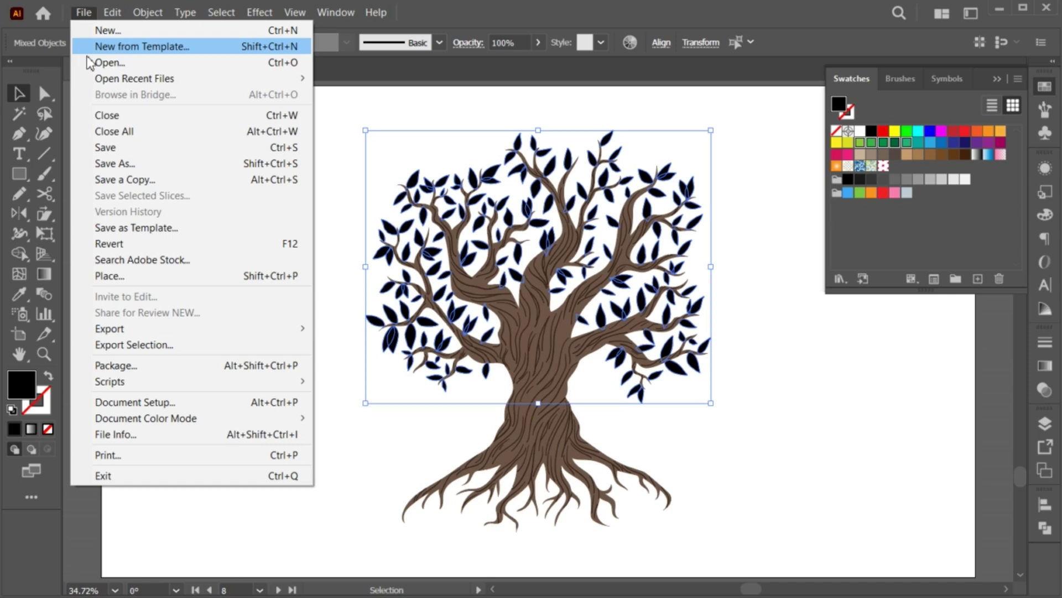
pyautogui.moveTo(109, 381)
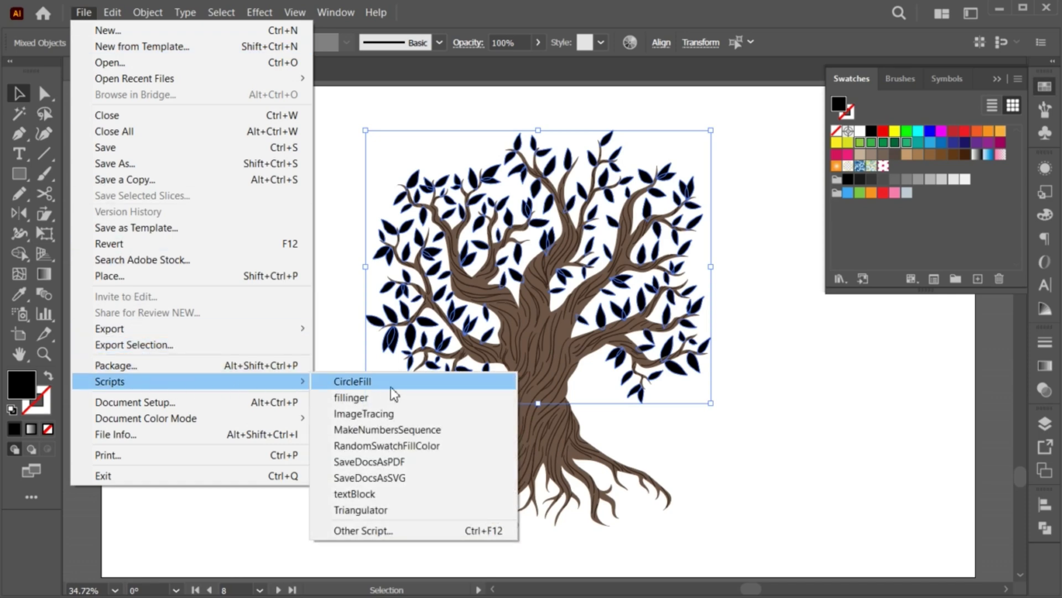
pyautogui.click(411, 446)
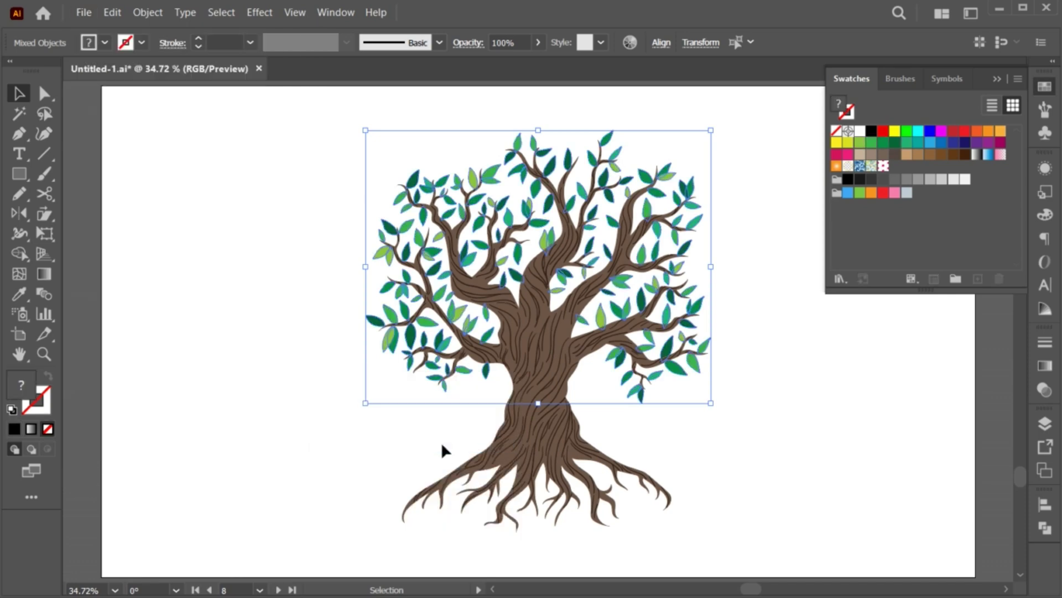
pyautogui.click(729, 479)
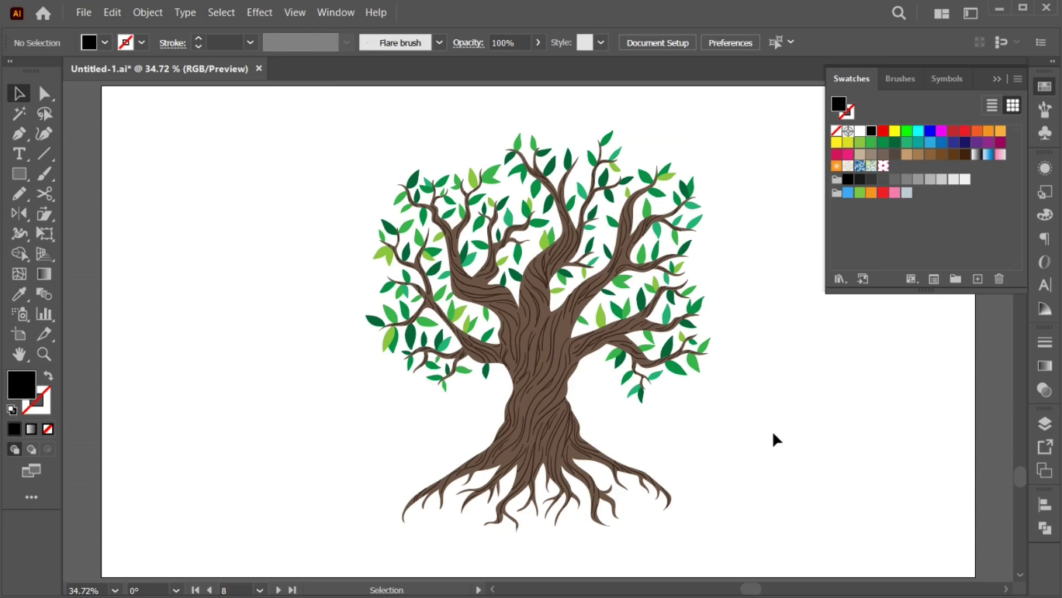
pyautogui.click(814, 456)
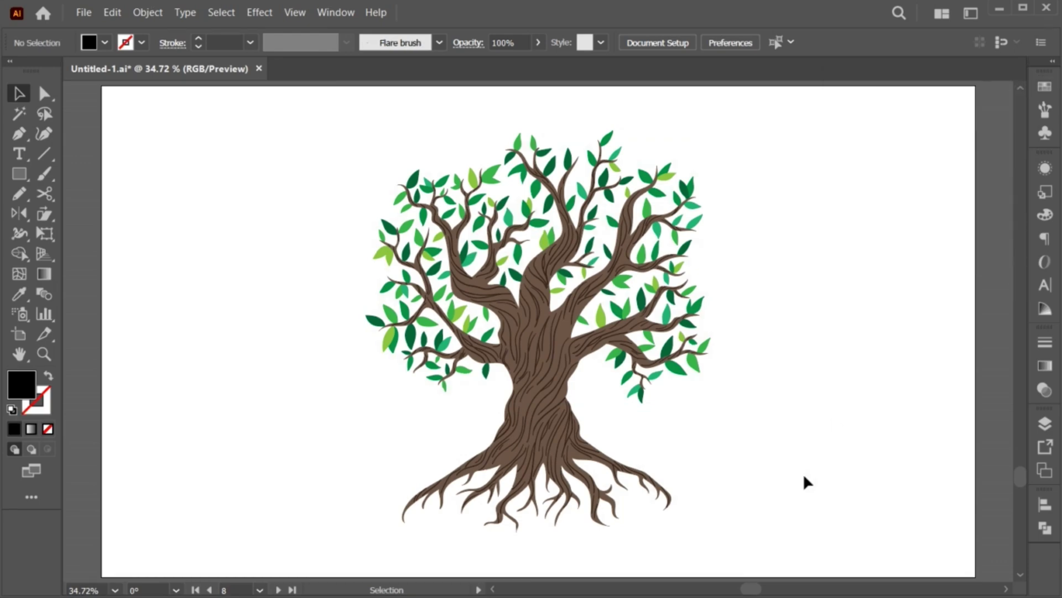
pyautogui.press('pagedown')
# - Save the six coloured squares above the pattern as a swatch group named COLORS
pyautogui.scroll(-2, 556, 451)
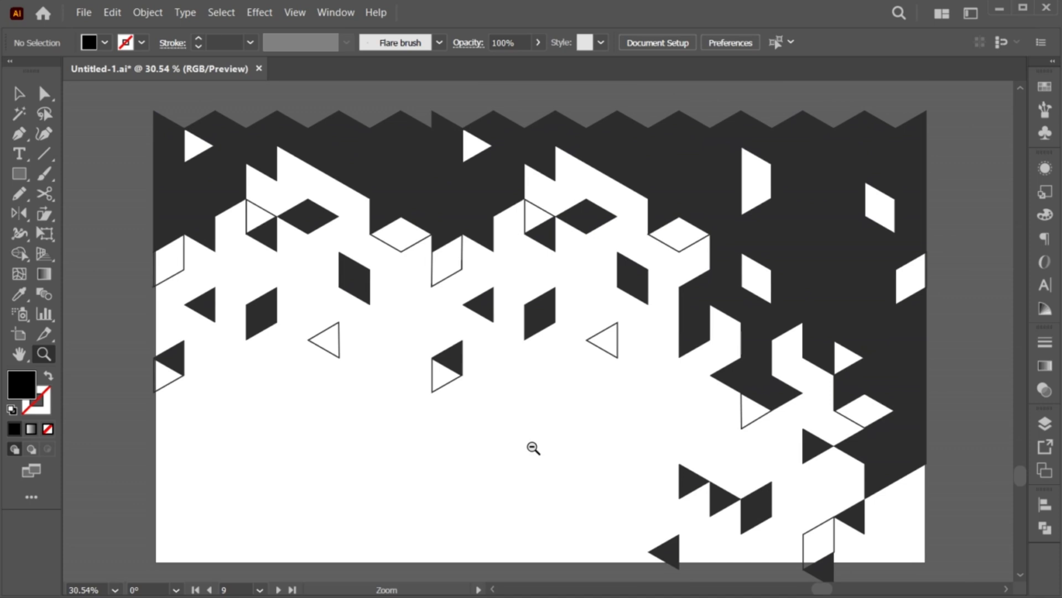
pyautogui.scroll(3, 557, 327)
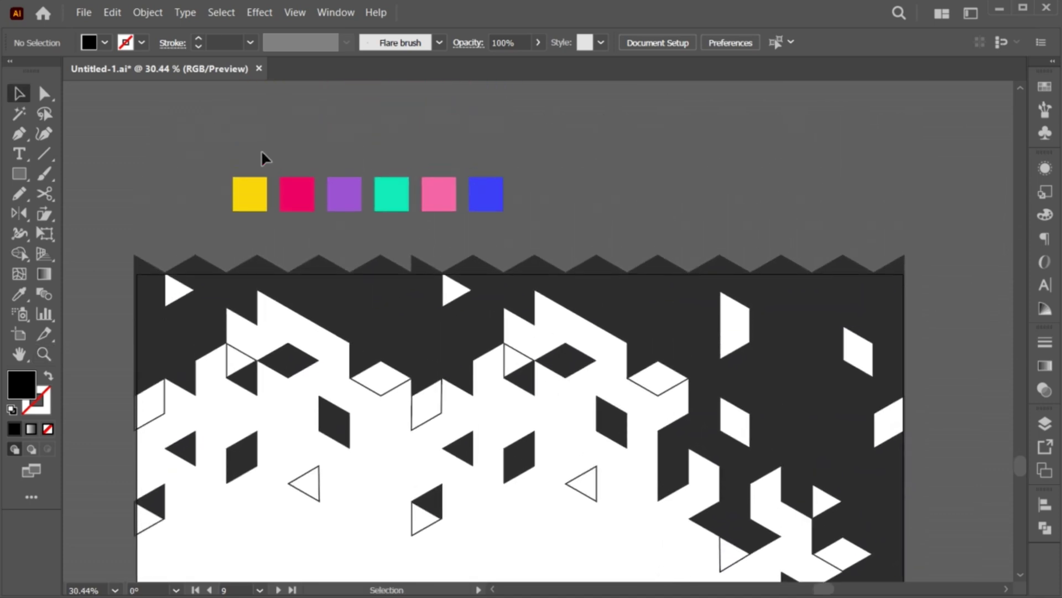
pyautogui.click(493, 192)
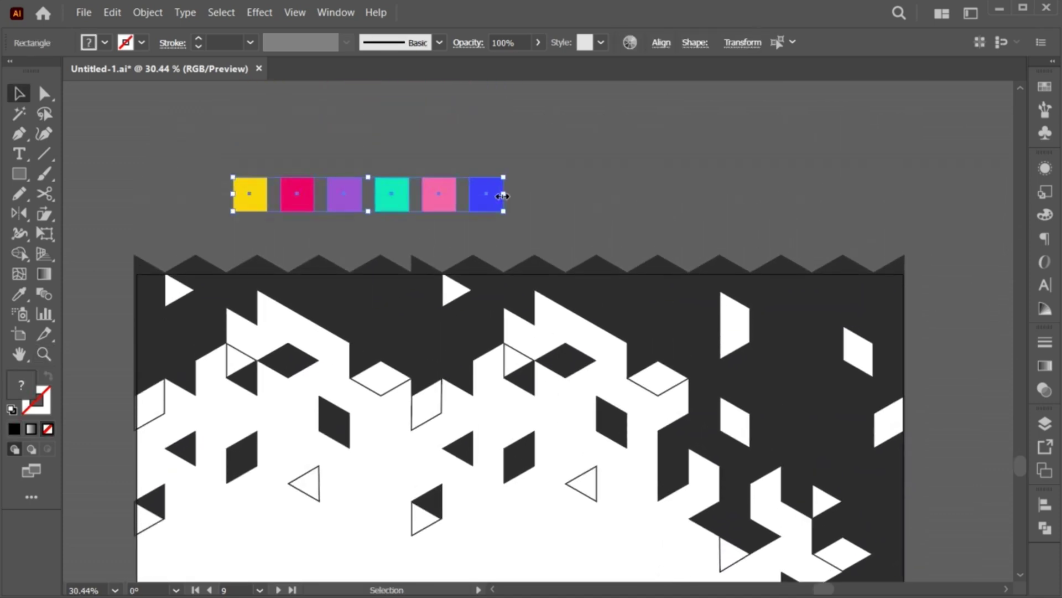
pyautogui.click(1043, 87)
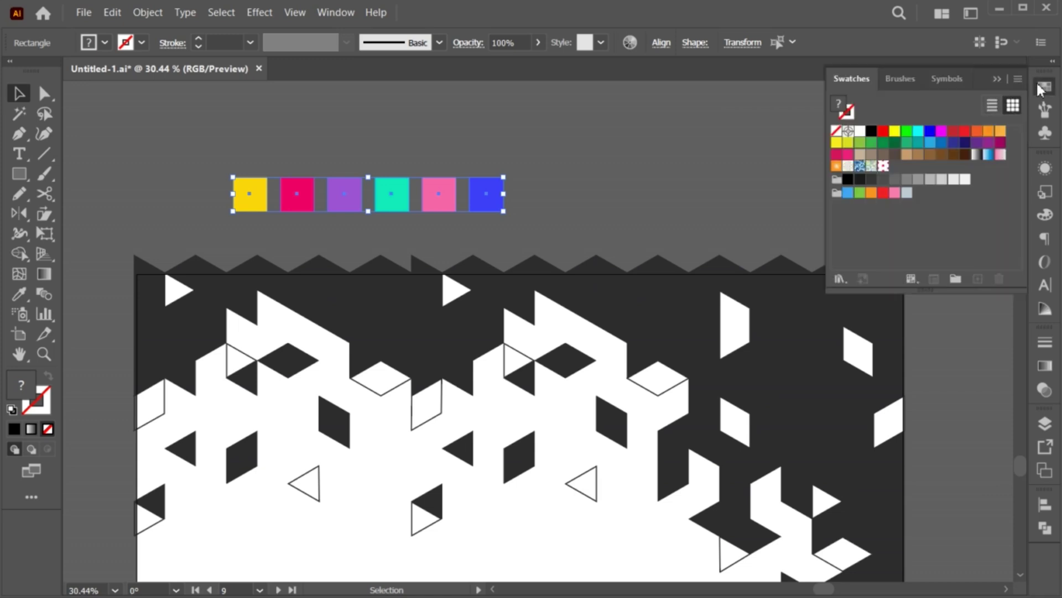
pyautogui.click(955, 279)
pyautogui.write('COLORS')
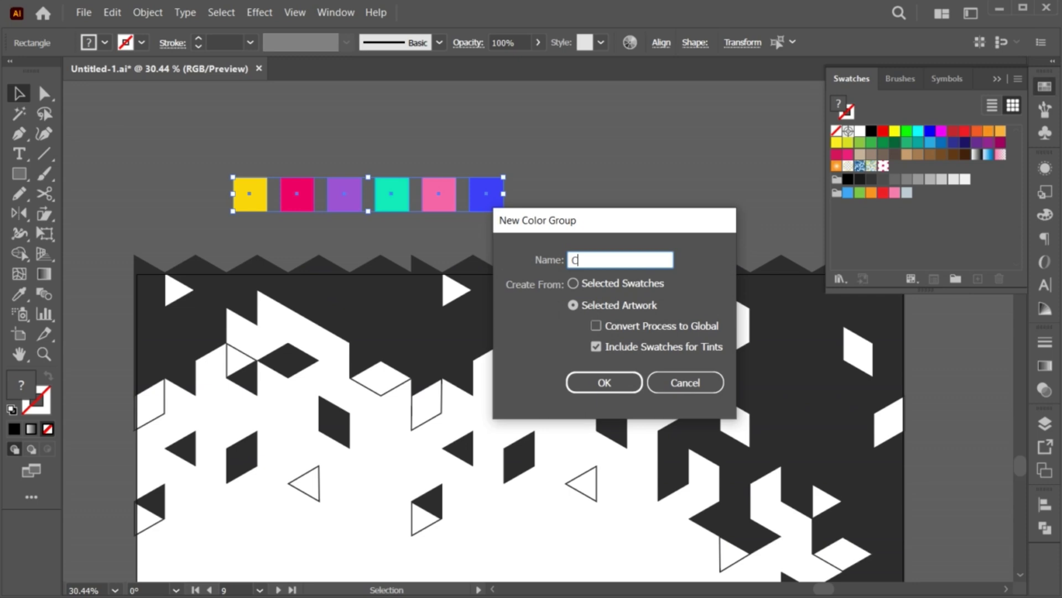
pyautogui.click(620, 386)
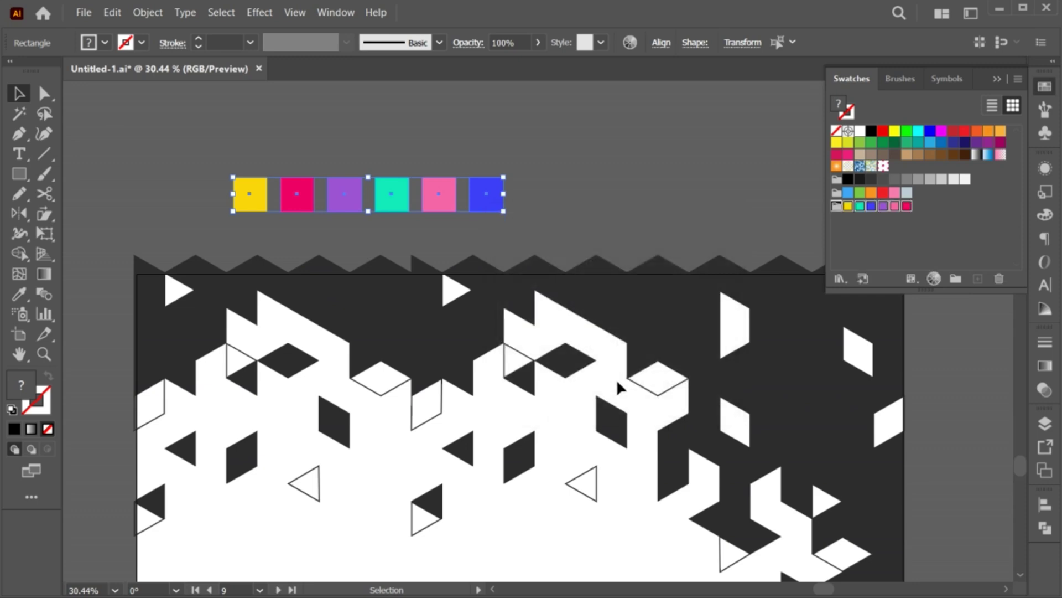
pyautogui.click(613, 454)
pyautogui.scroll(-3, 614, 453)
pyautogui.keyDown('alt'); pyautogui.scroll(1, 613, 454); pyautogui.keyUp('alt')
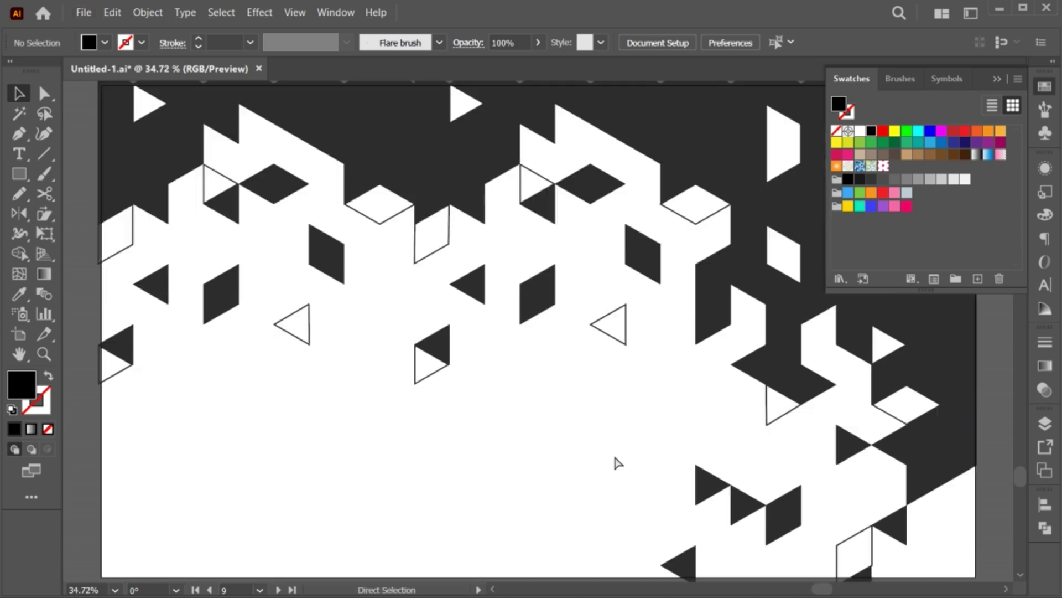
pyautogui.click(996, 78)
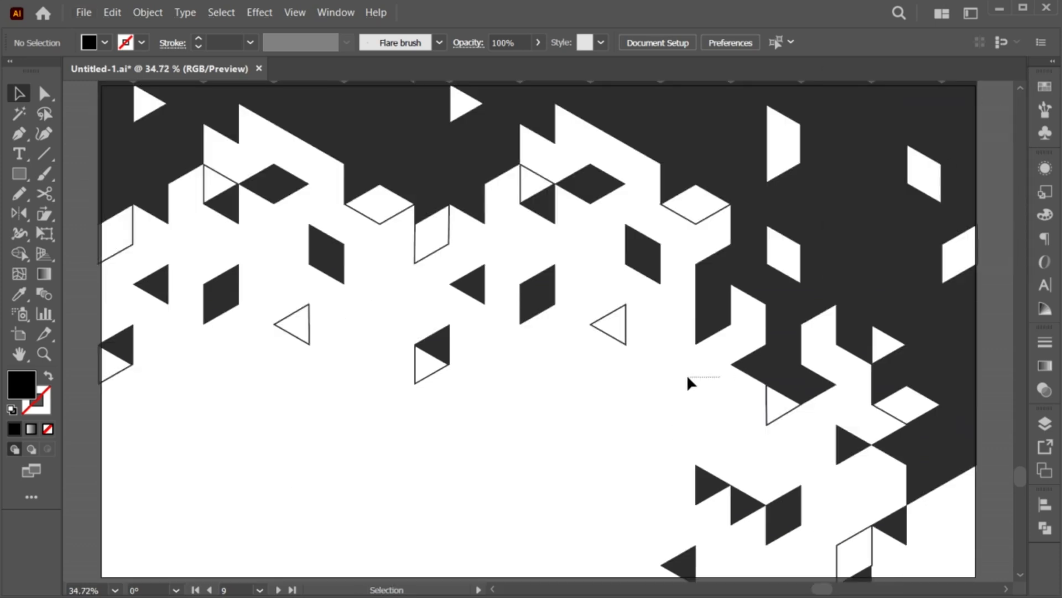
pyautogui.keyDown('alt'); pyautogui.scroll(-1, 688, 378); pyautogui.keyUp('alt')
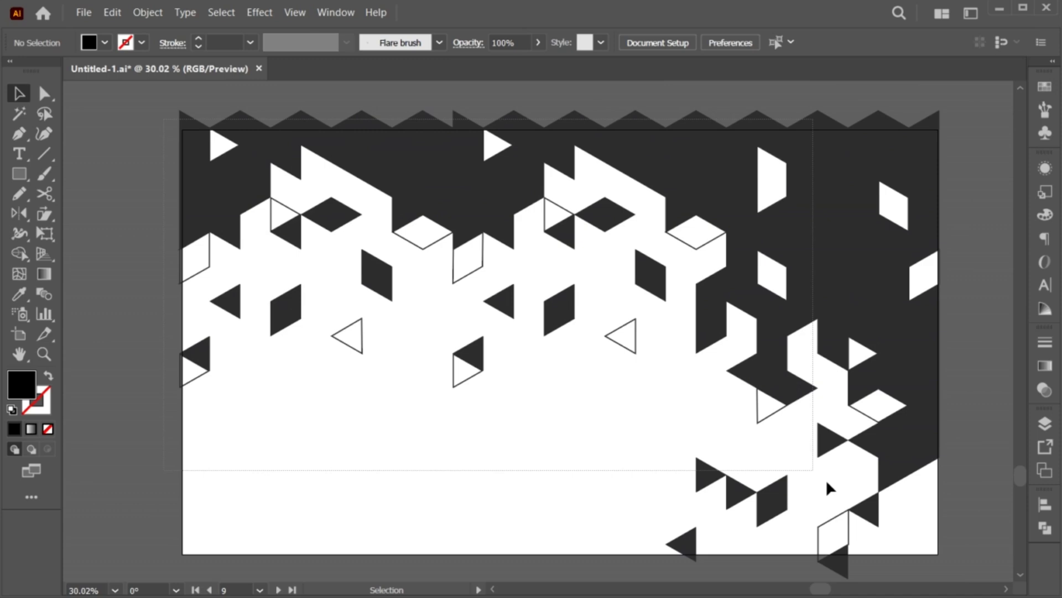
# - Recolour the isometric pattern with random COLORS swatches using RandomSwatchFillColor
pyautogui.click(925, 554)
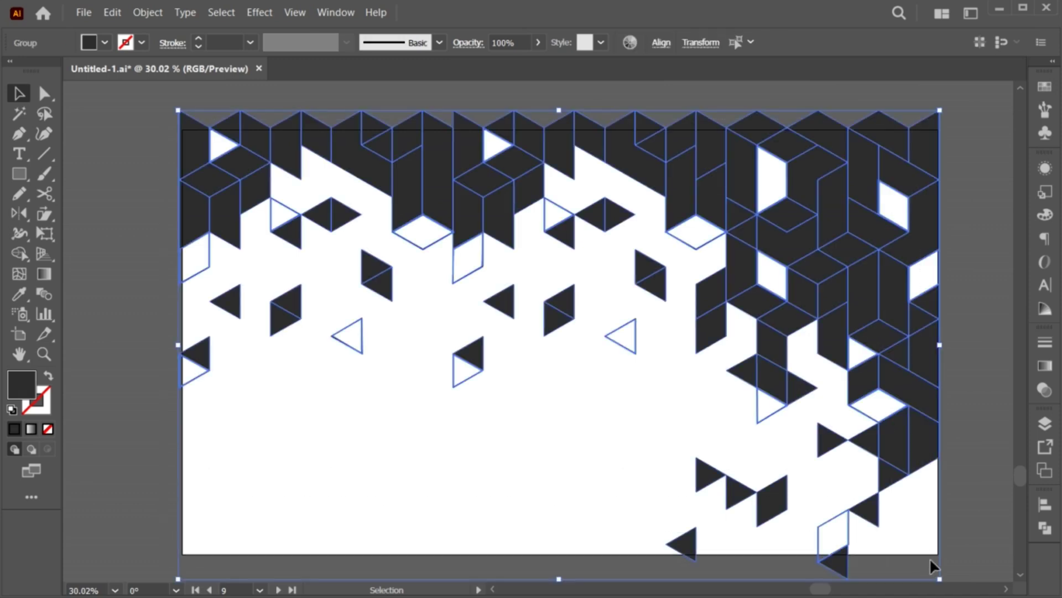
pyautogui.click(1045, 87)
pyautogui.click(838, 208)
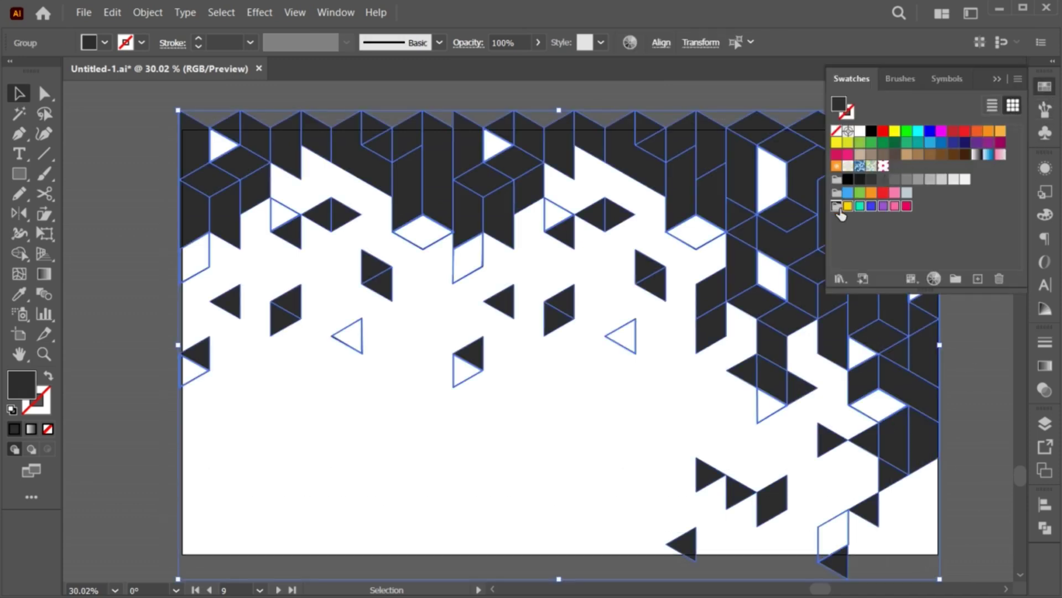
pyautogui.click(84, 12)
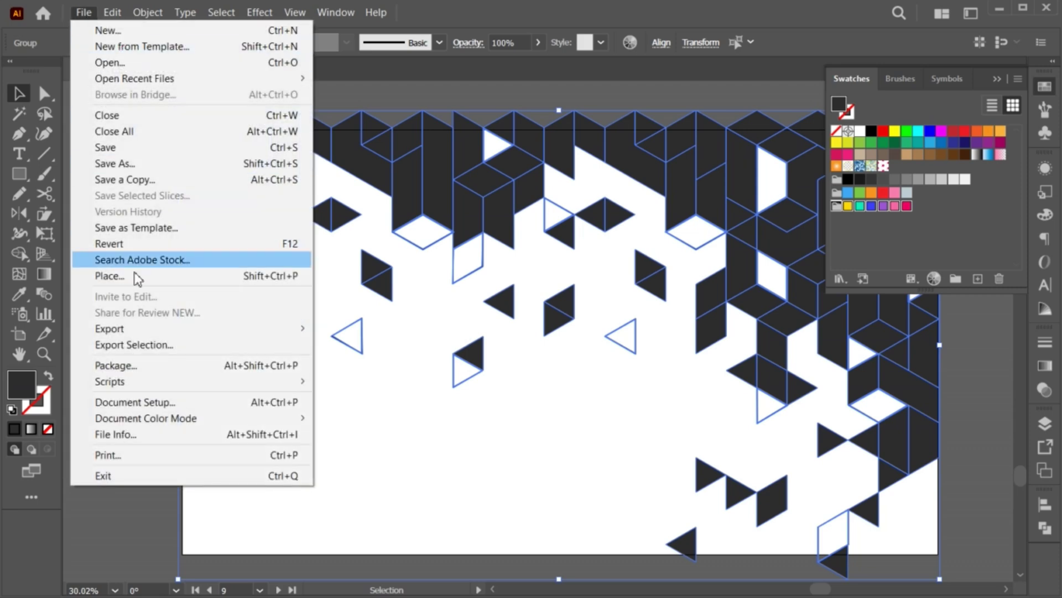
pyautogui.moveTo(110, 381)
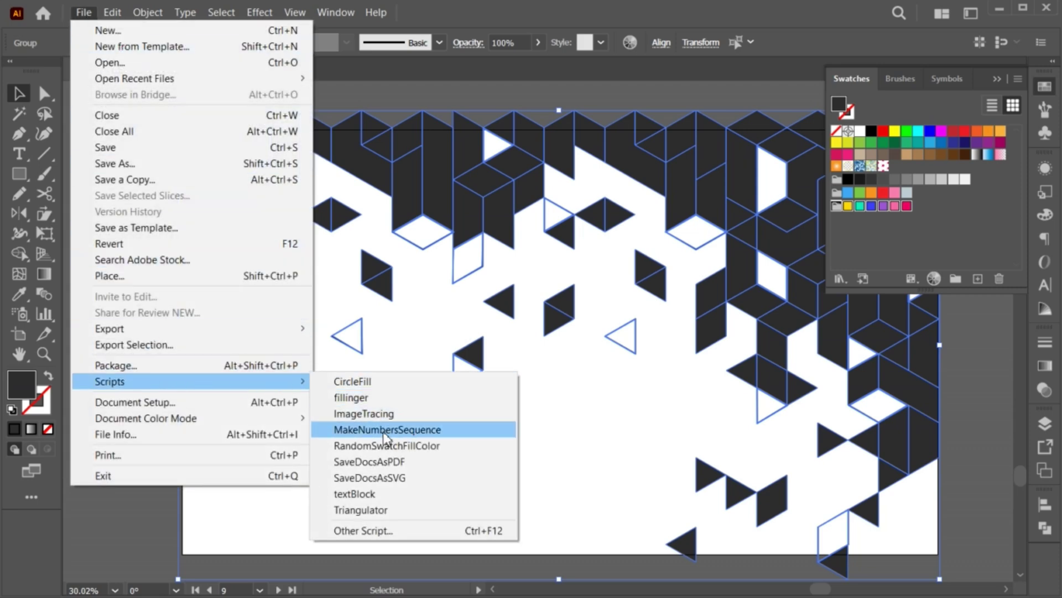
pyautogui.click(393, 446)
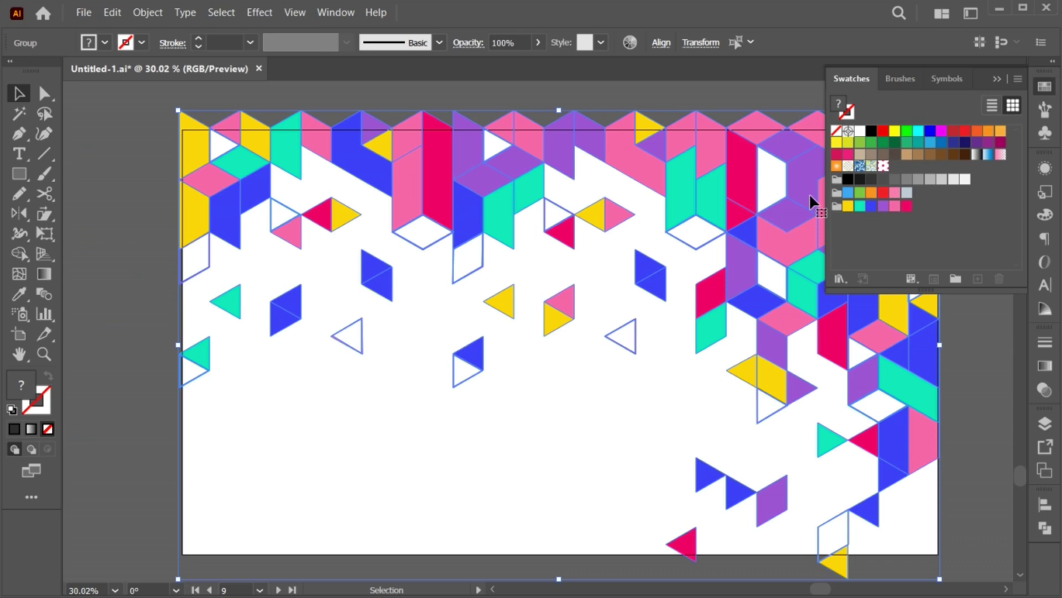
pyautogui.click(996, 78)
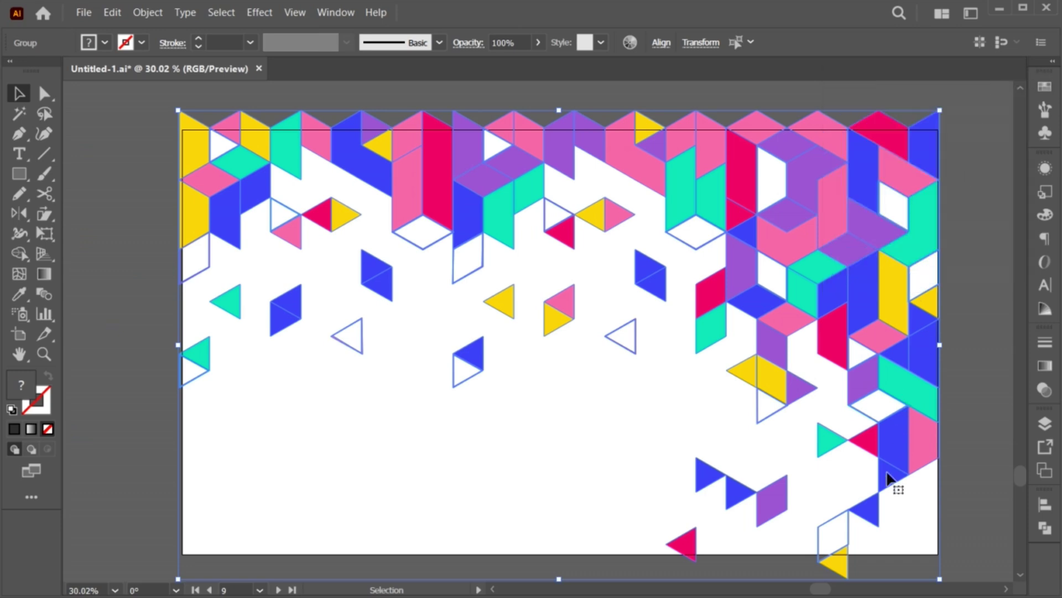
pyautogui.scroll(1, 887, 473)
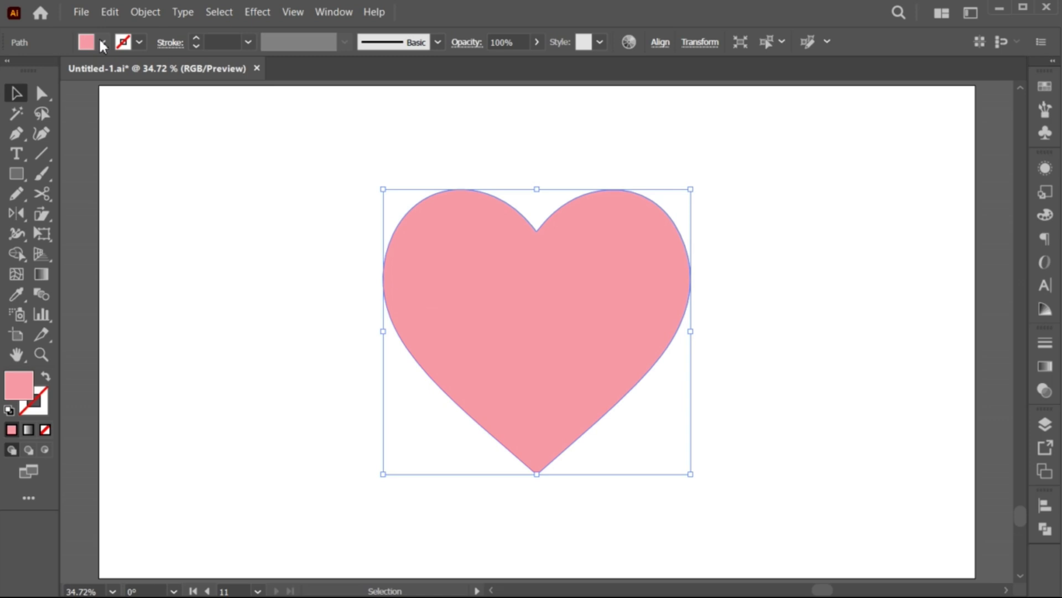
# - Run CircleFill on the heart with max 14, min 2, min distance 1 and Red circles
pyautogui.click(82, 12)
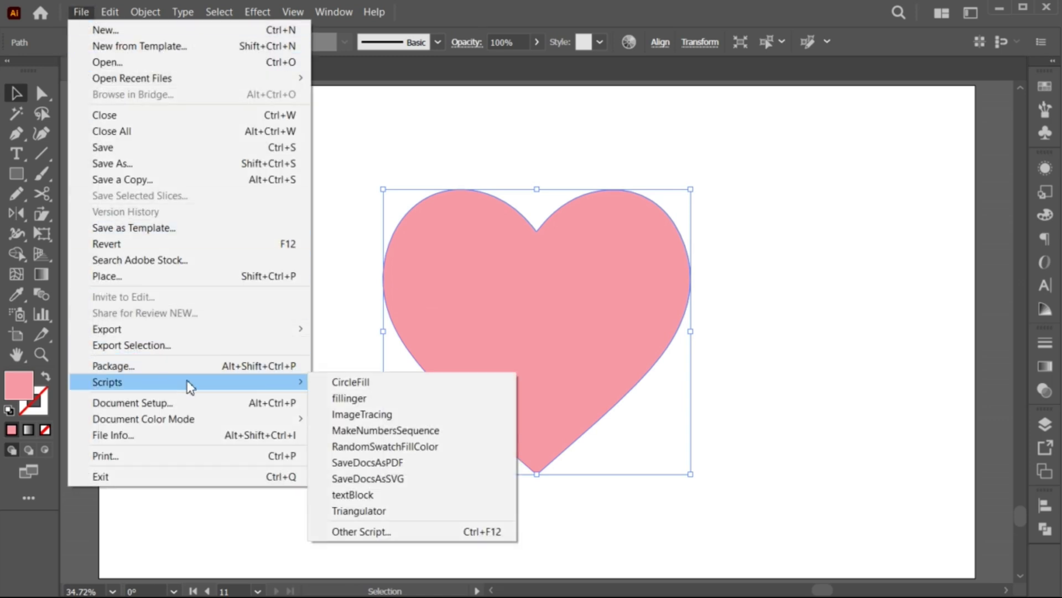
pyautogui.click(399, 382)
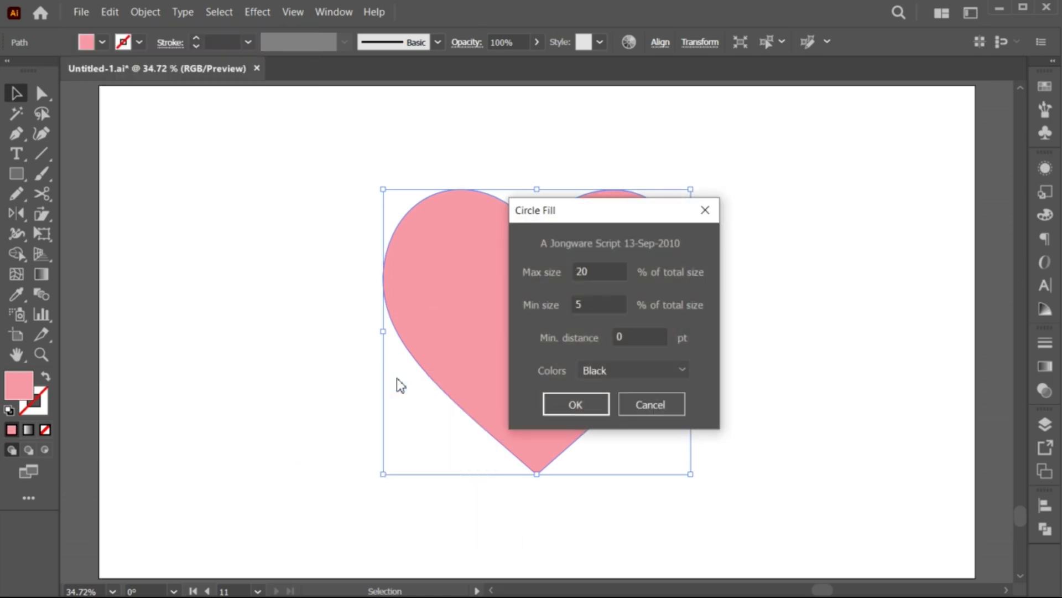
pyautogui.click(591, 271)
pyautogui.moveTo(591, 271)
pyautogui.mouseDown()
pyautogui.moveTo(570, 272)
pyautogui.moveTo(573, 304)
pyautogui.mouseUp()
pyautogui.write('1')
pyautogui.write('2')
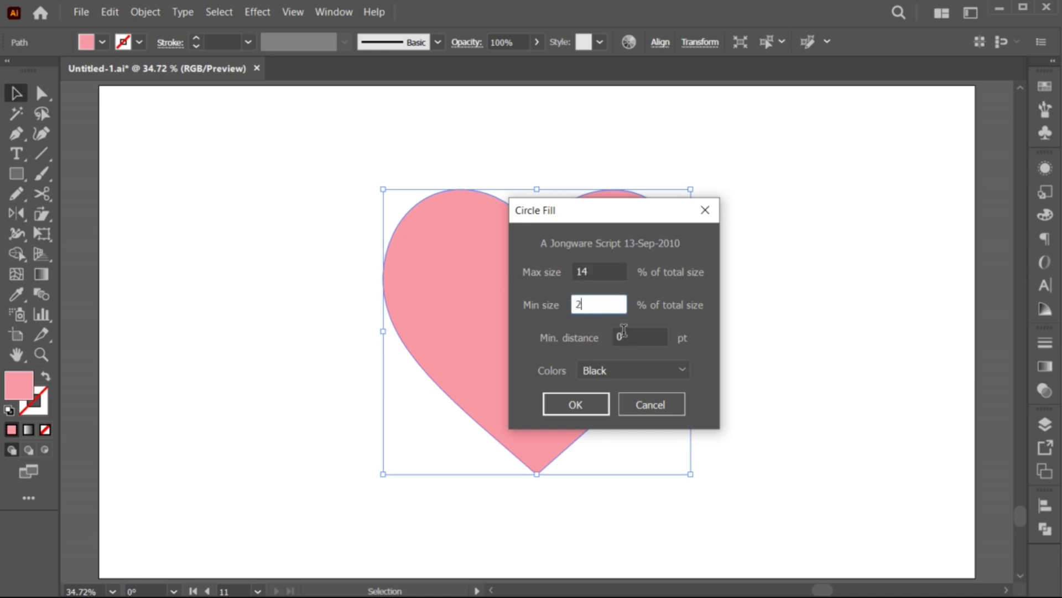
pyautogui.moveTo(625, 336); pyautogui.dragTo(616, 336)
pyautogui.write('1')
pyautogui.click(626, 378)
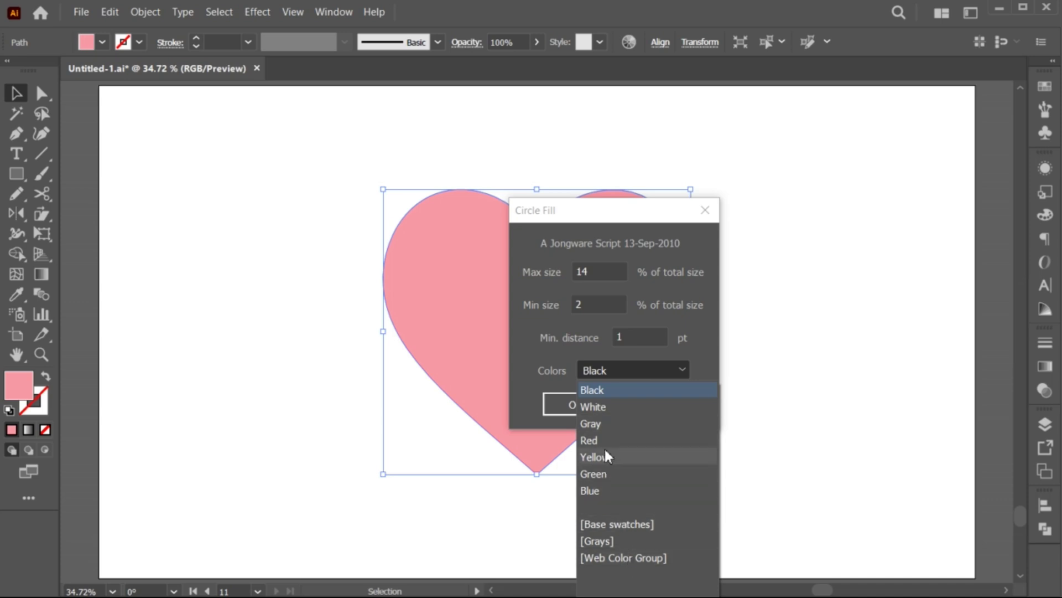
pyautogui.click(603, 440)
pyautogui.click(594, 410)
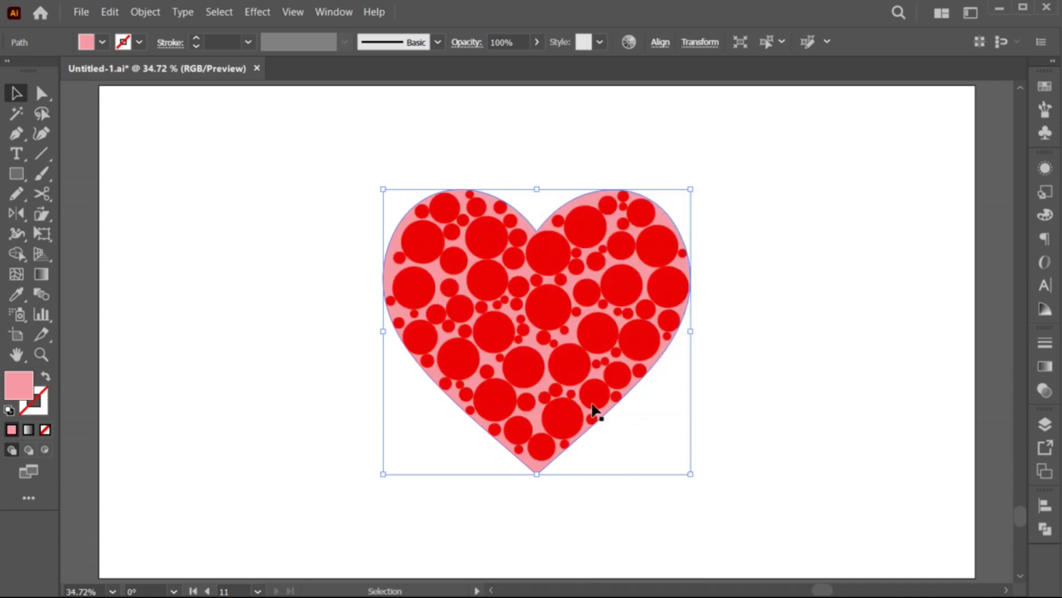
pyautogui.click(658, 506)
pyautogui.click(539, 376)
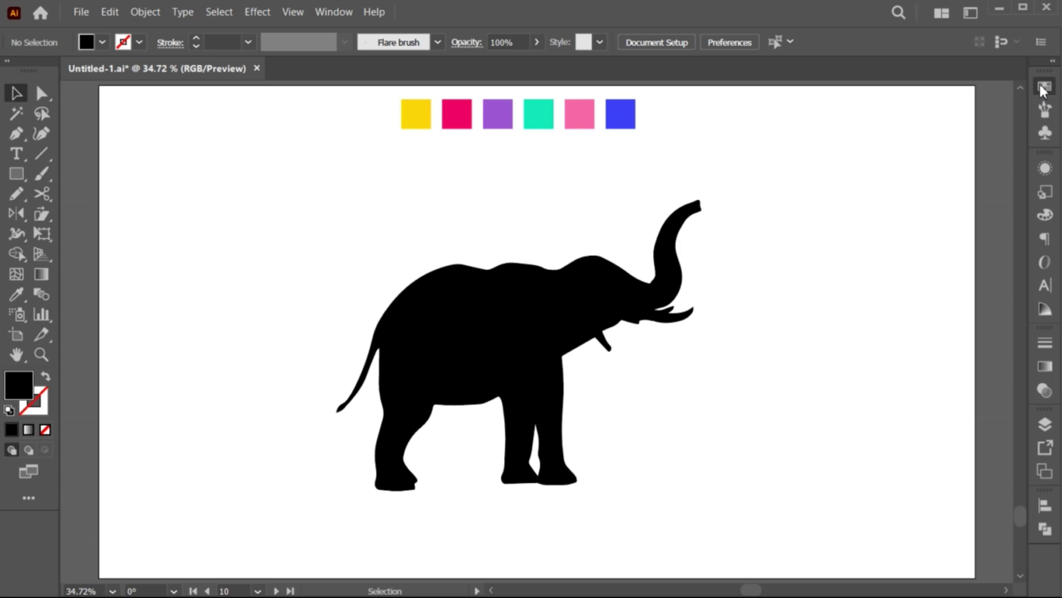
# - Save the six squares above the elephant as a swatch group named 'circle colors'
pyautogui.click(1045, 86)
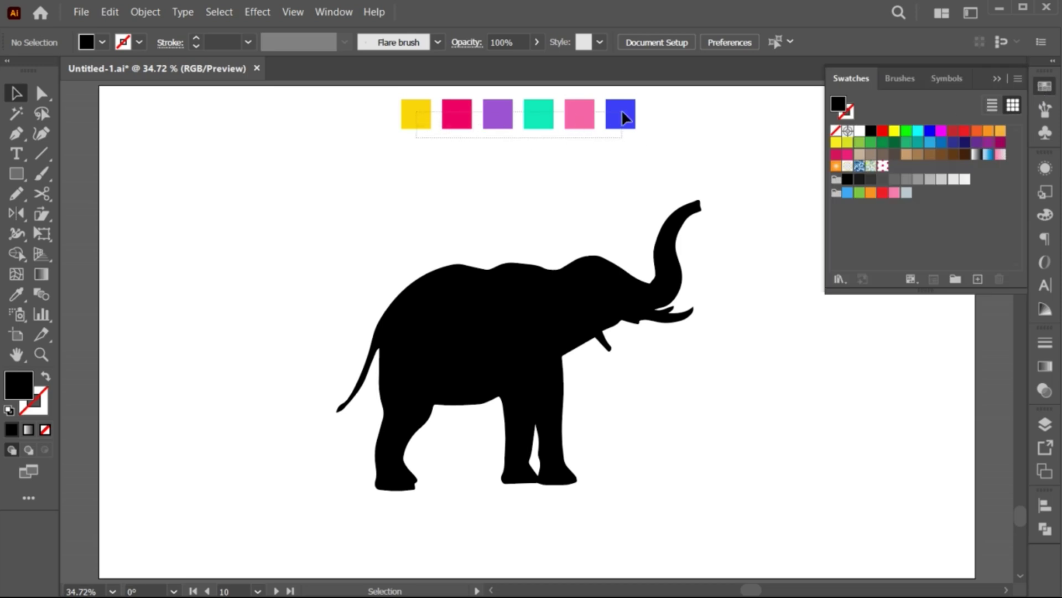
pyautogui.moveTo(531, 121); pyautogui.dragTo(621, 117)
pyautogui.click(955, 279)
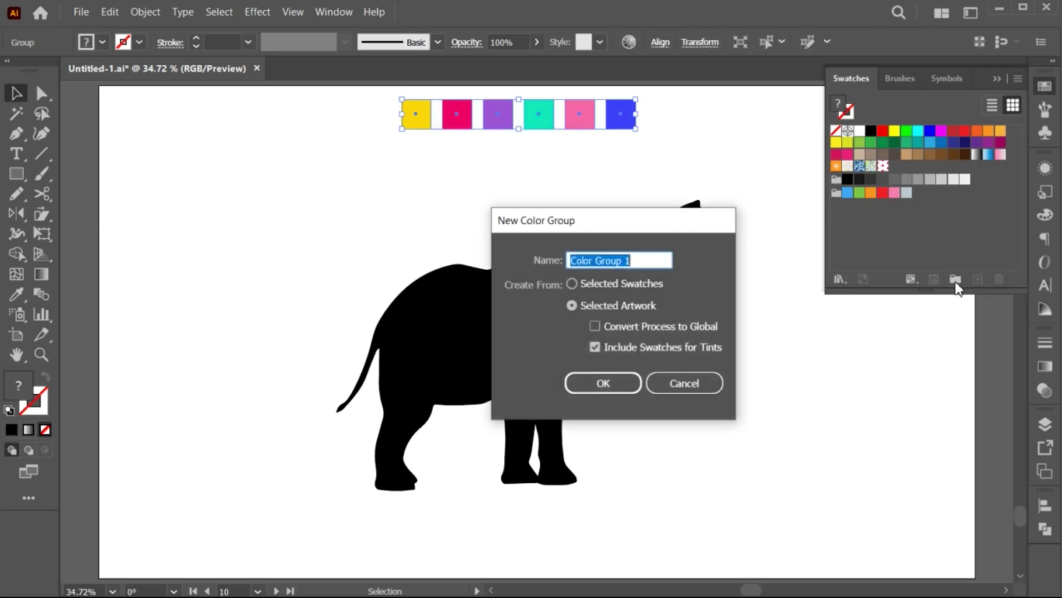
pyautogui.write('circ')
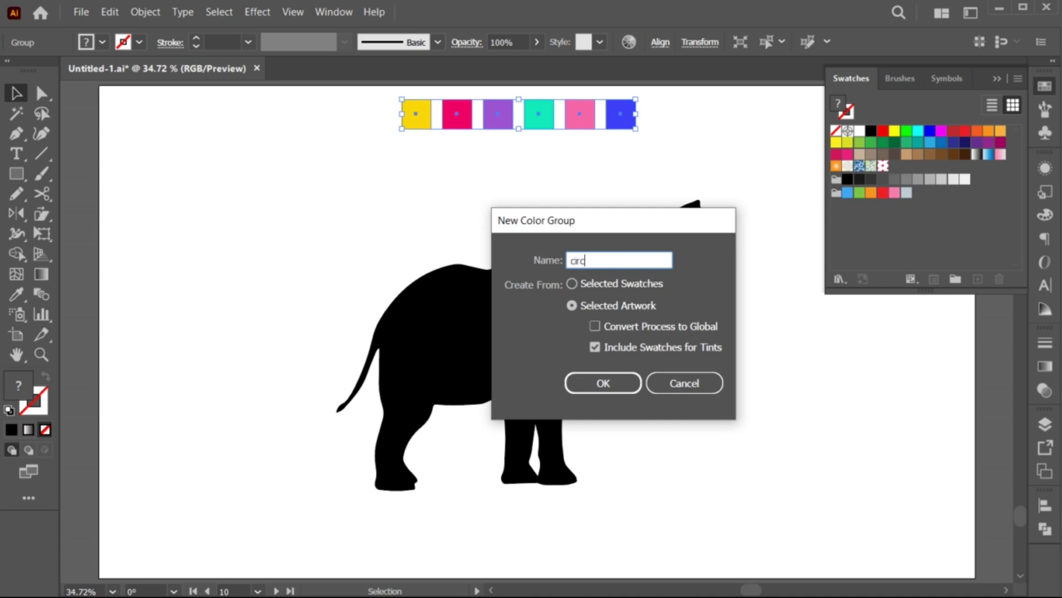
pyautogui.write('le colors')
pyautogui.click(604, 380)
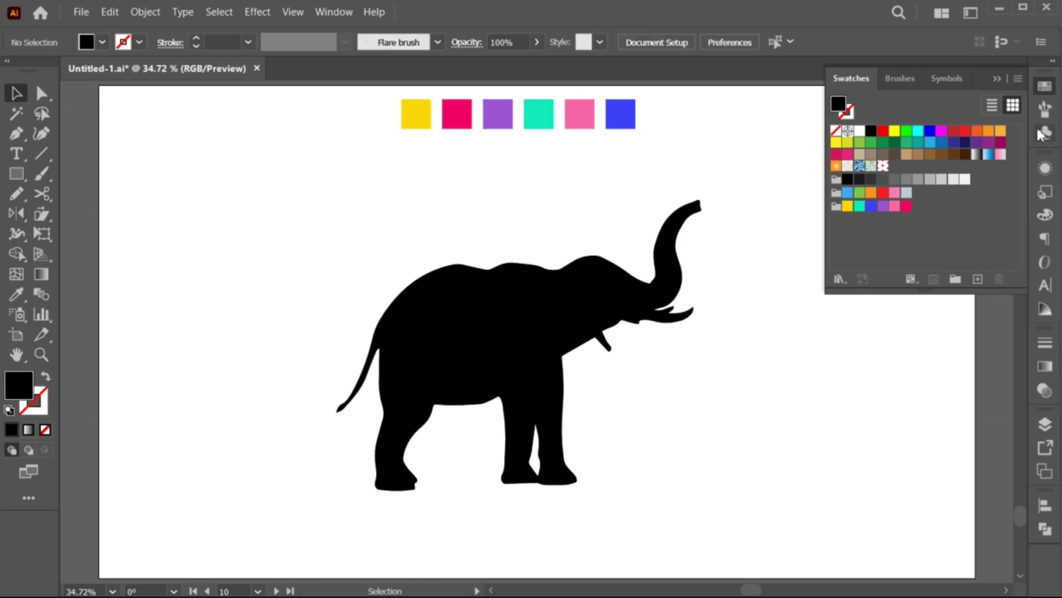
# - Start CircleFill on the elephant and set the maximum circle size to 13
pyautogui.click(999, 78)
pyautogui.click(522, 322)
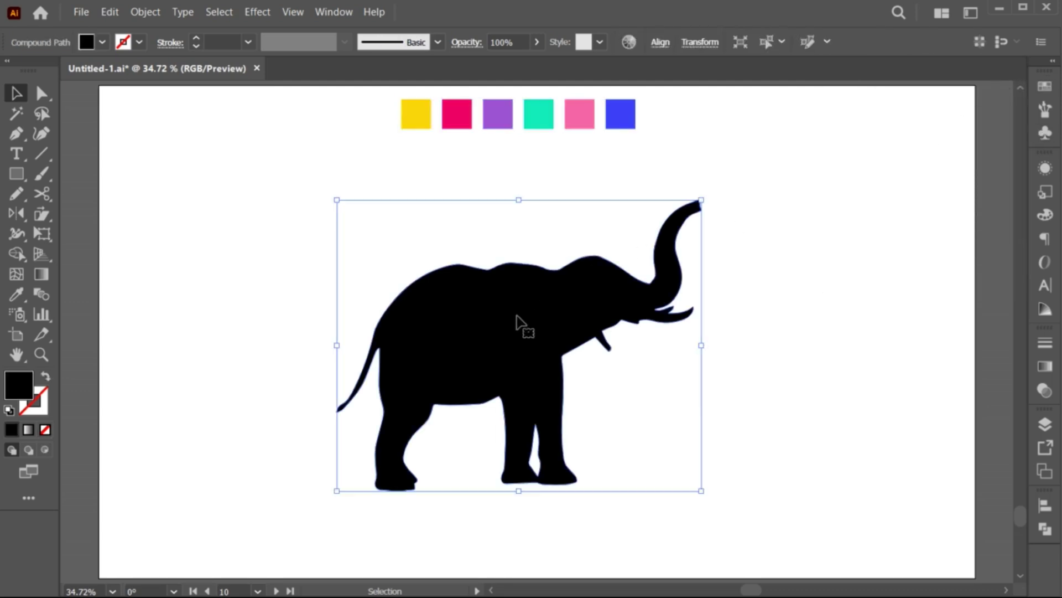
pyautogui.click(81, 13)
pyautogui.moveTo(107, 382)
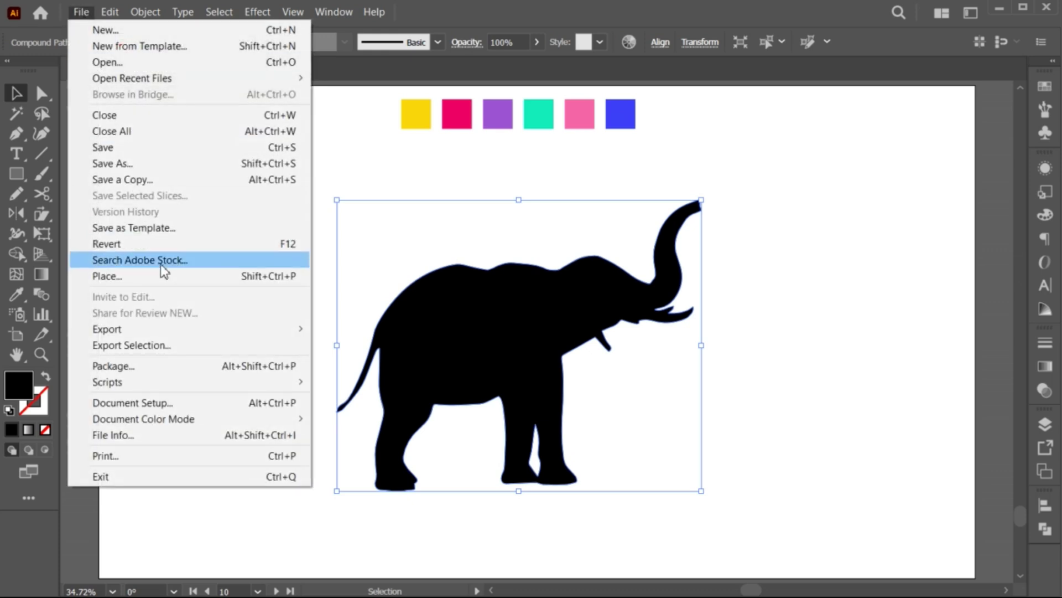
pyautogui.click(396, 384)
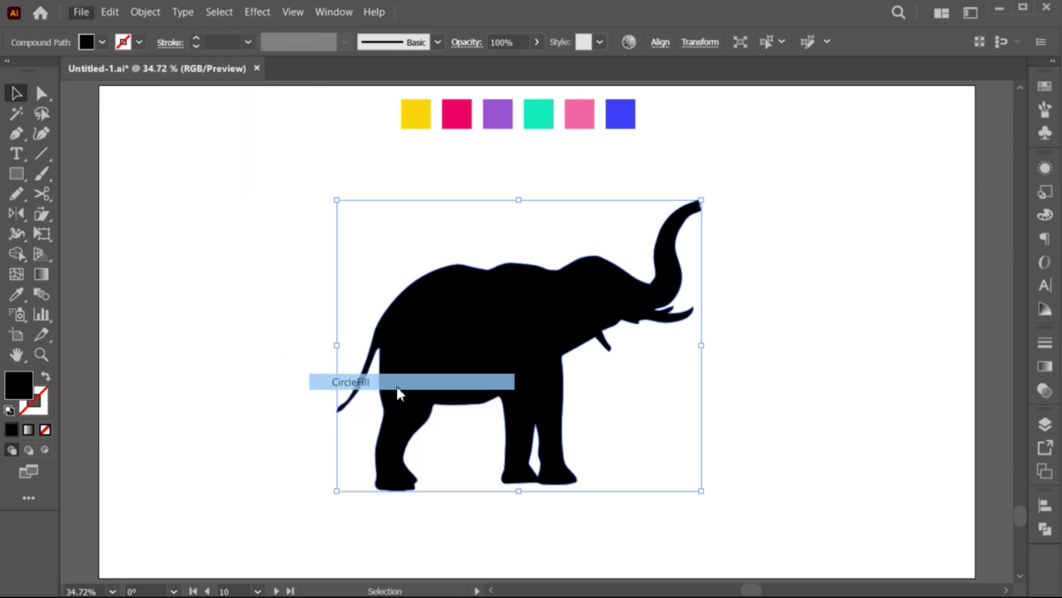
pyautogui.moveTo(623, 210)
pyautogui.mouseDown()
pyautogui.moveTo(659, 210)
pyautogui.moveTo(839, 149)
pyautogui.mouseUp()
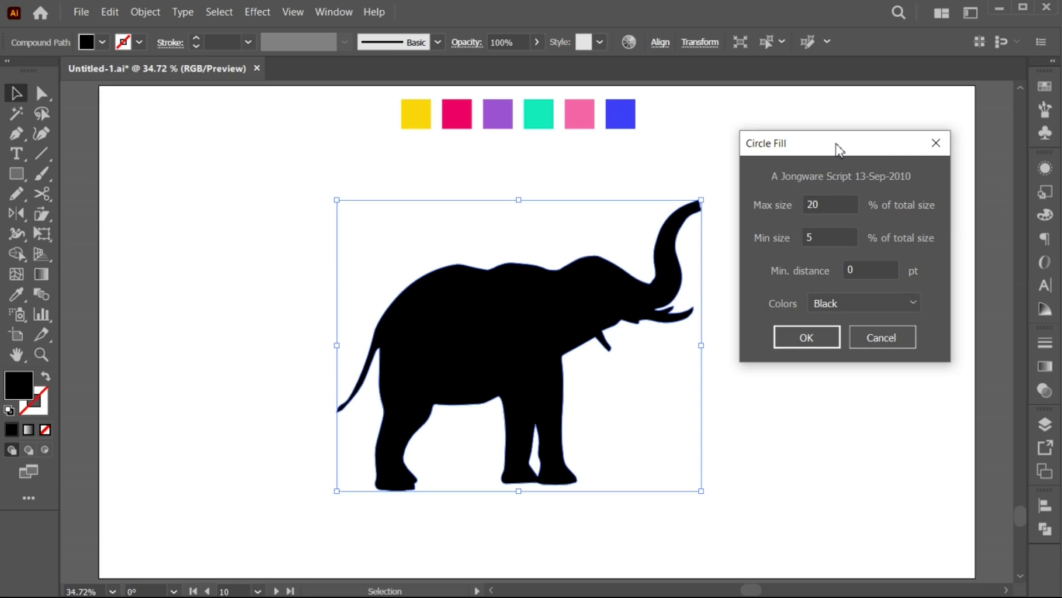
pyautogui.doubleClick(803, 203)
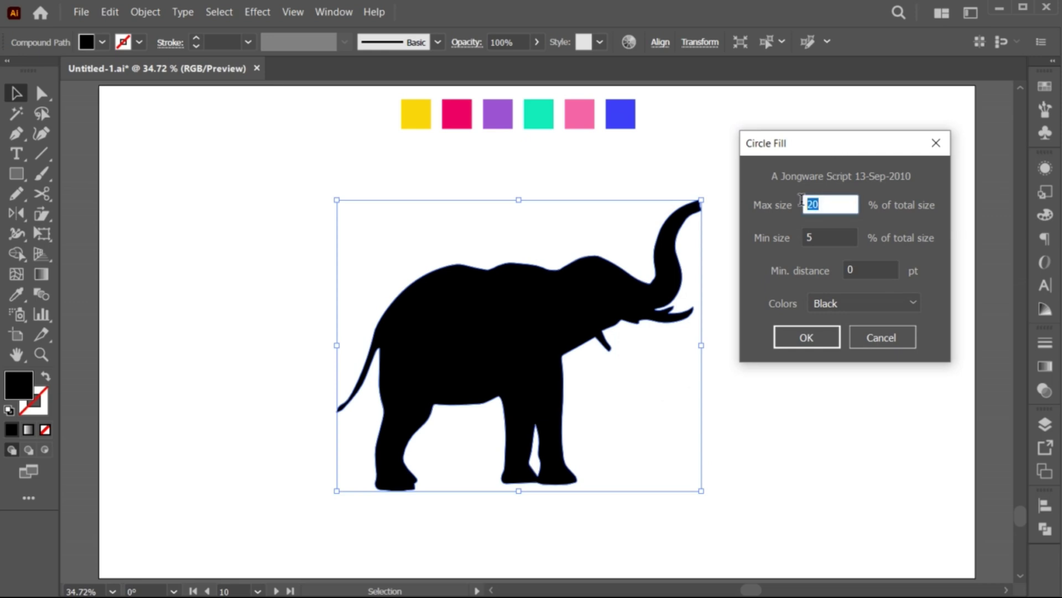
pyautogui.write('13')
# - Set minimum size 2, minimum distance 1 and the circle colors group, then fill the elephant
pyautogui.doubleClick(809, 236)
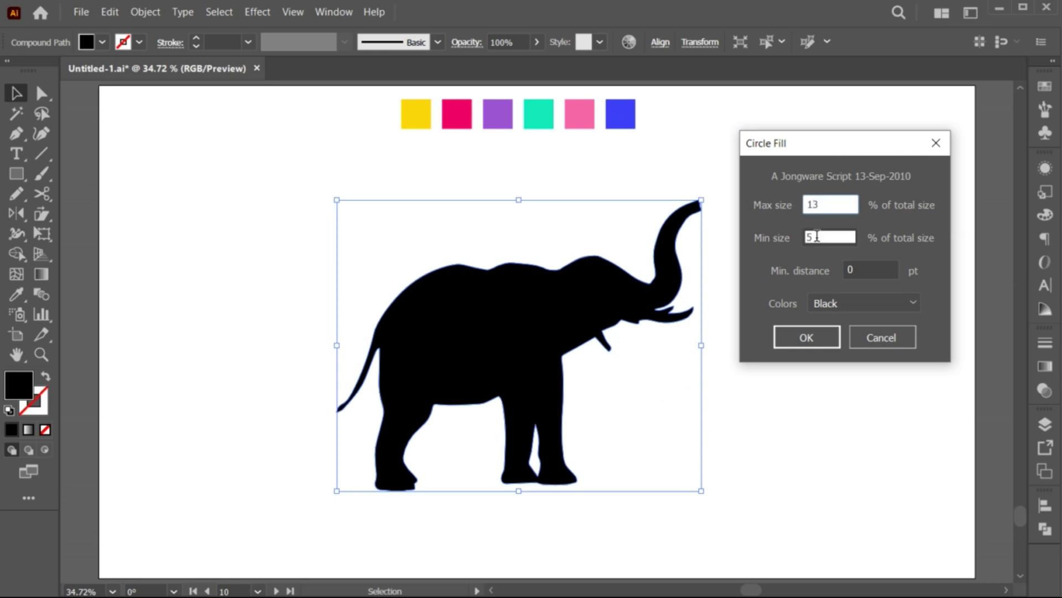
pyautogui.write('2')
pyautogui.doubleClick(849, 270)
pyautogui.write('1')
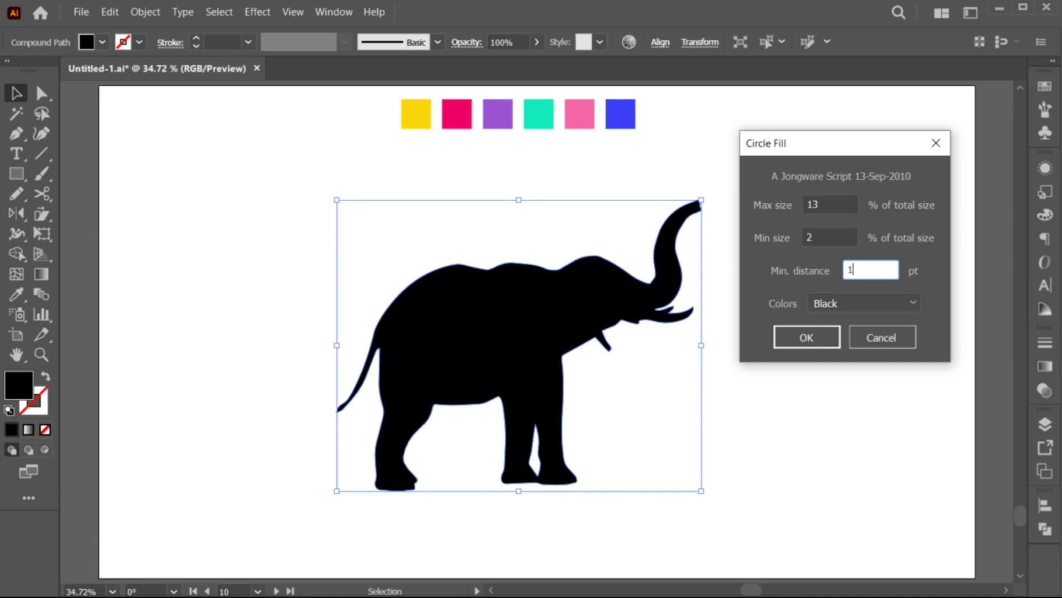
pyautogui.click(839, 302)
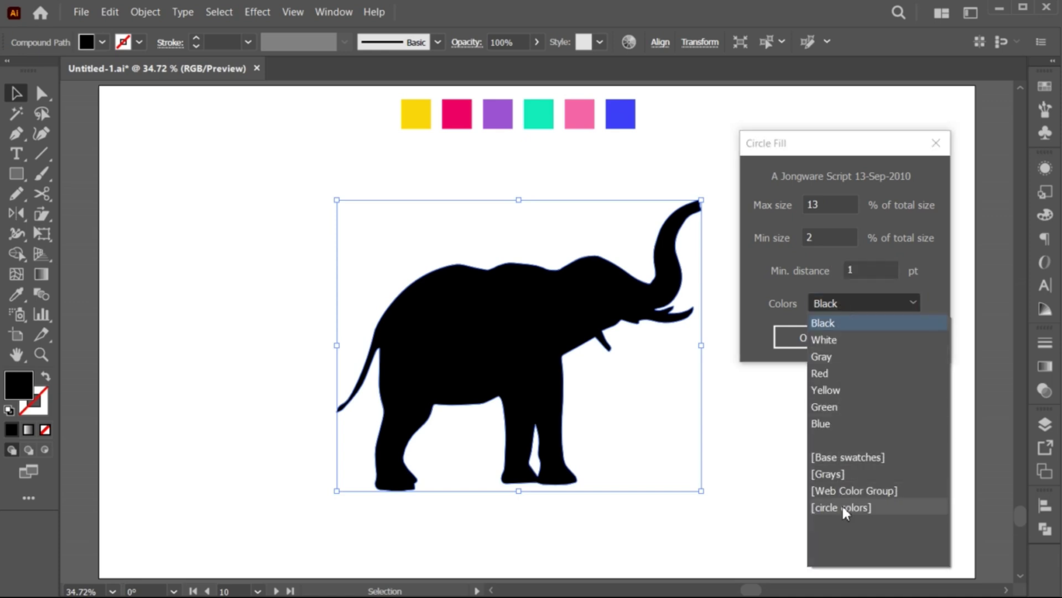
pyautogui.click(894, 505)
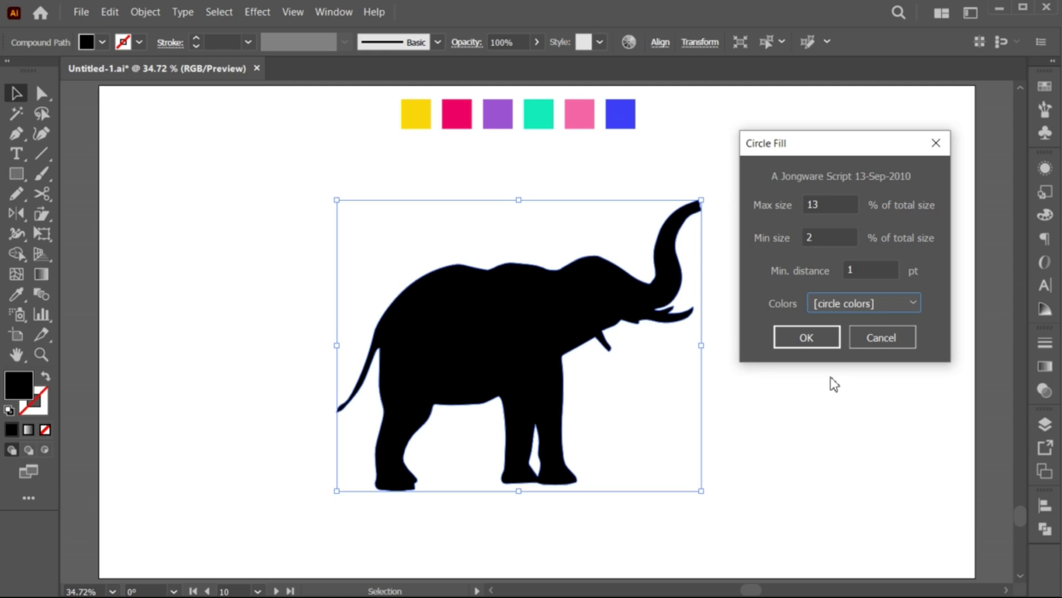
pyautogui.click(824, 342)
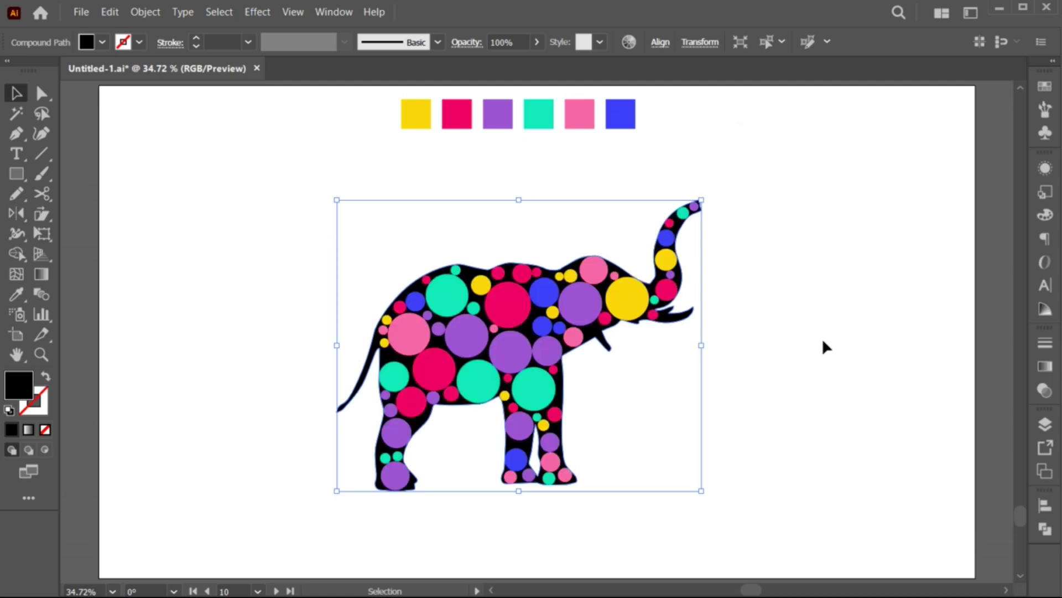
pyautogui.click(823, 342)
pyautogui.click(553, 390)
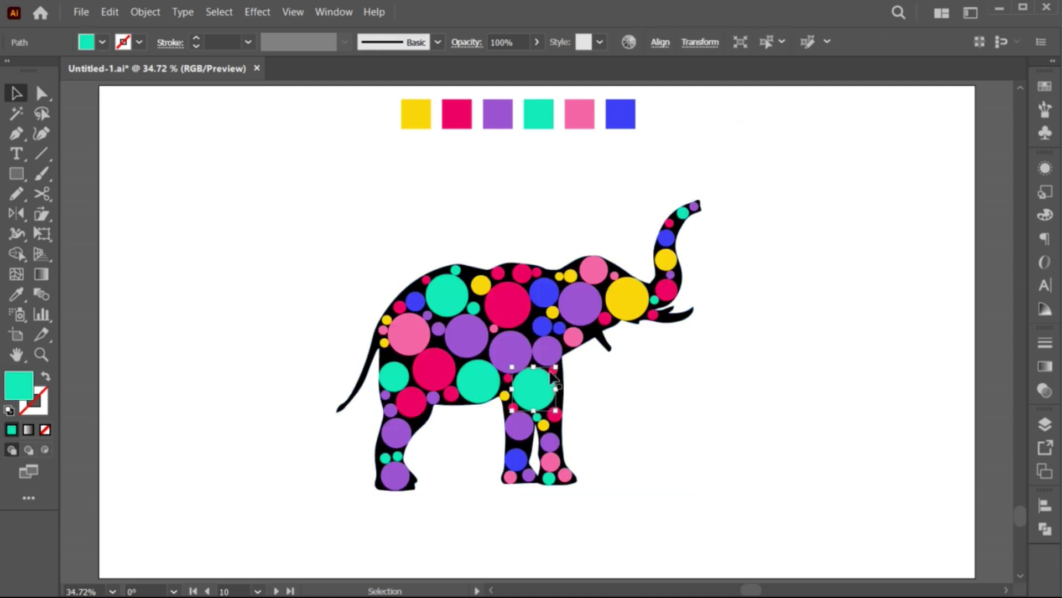
pyautogui.click(545, 354)
pyautogui.click(649, 415)
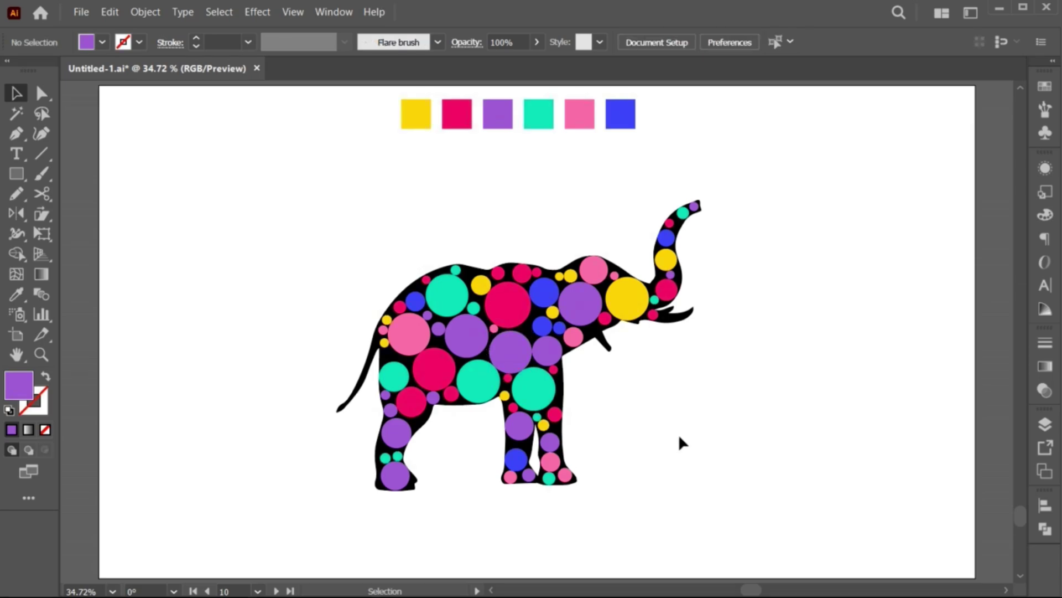